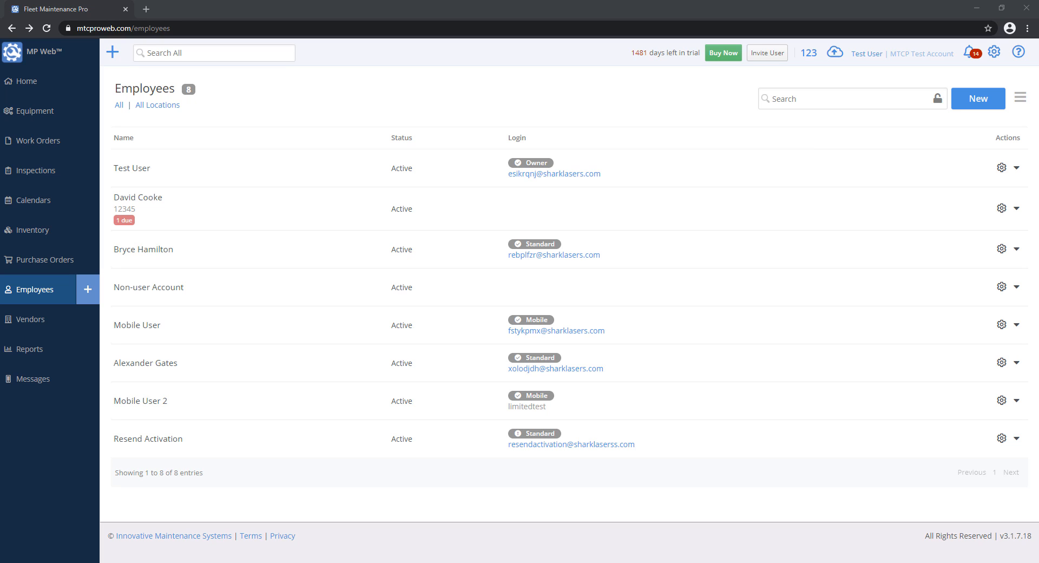
- From the Employees list, start a blank New Employee record
left_click(47, 298)
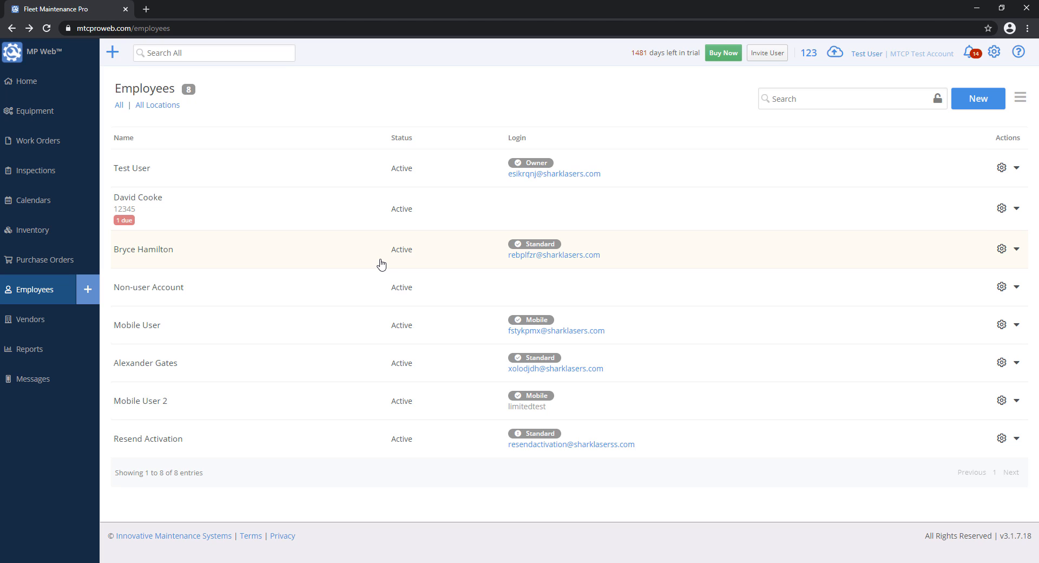
left_click(979, 101)
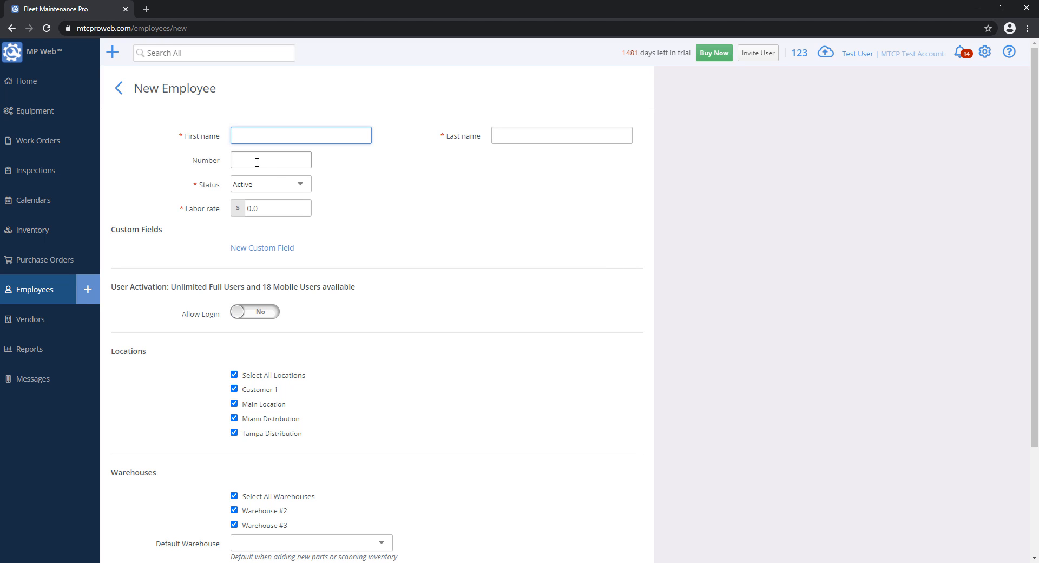
- Keep the status Active and enter the employee's first and last name and number 1000
left_click(291, 184)
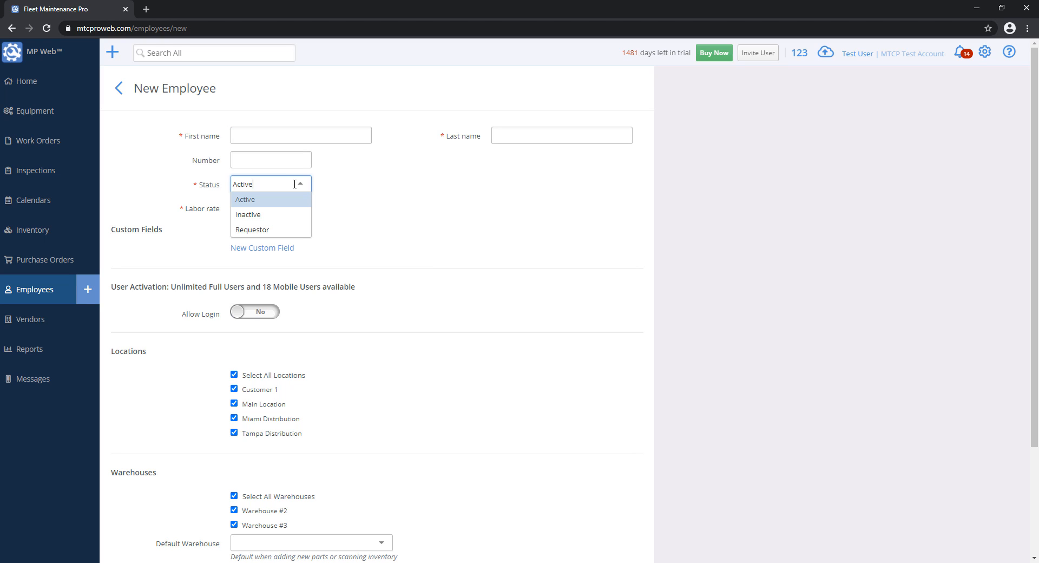
left_click(182, 204)
left_click(247, 215)
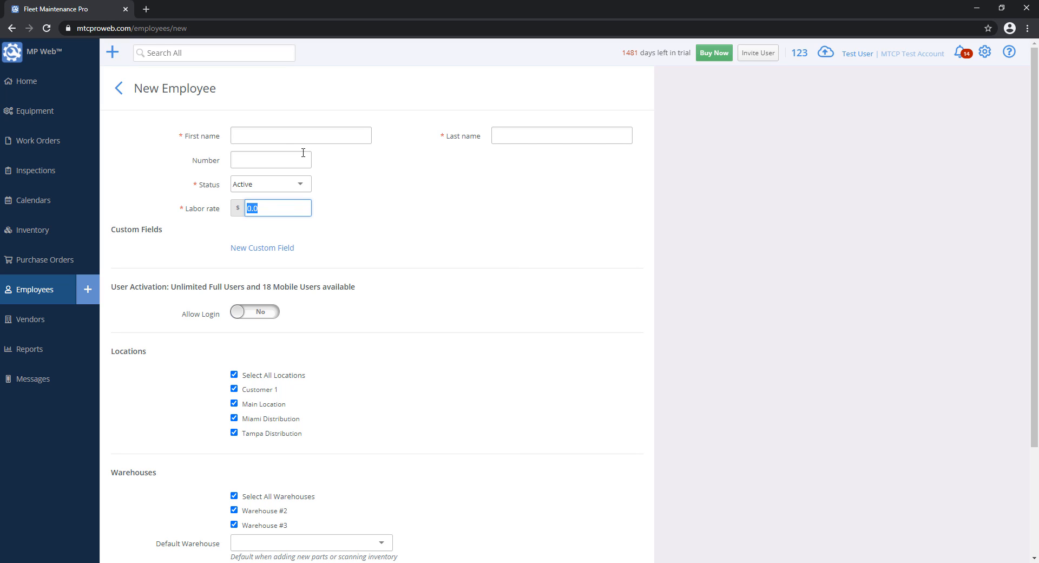
left_click(276, 133)
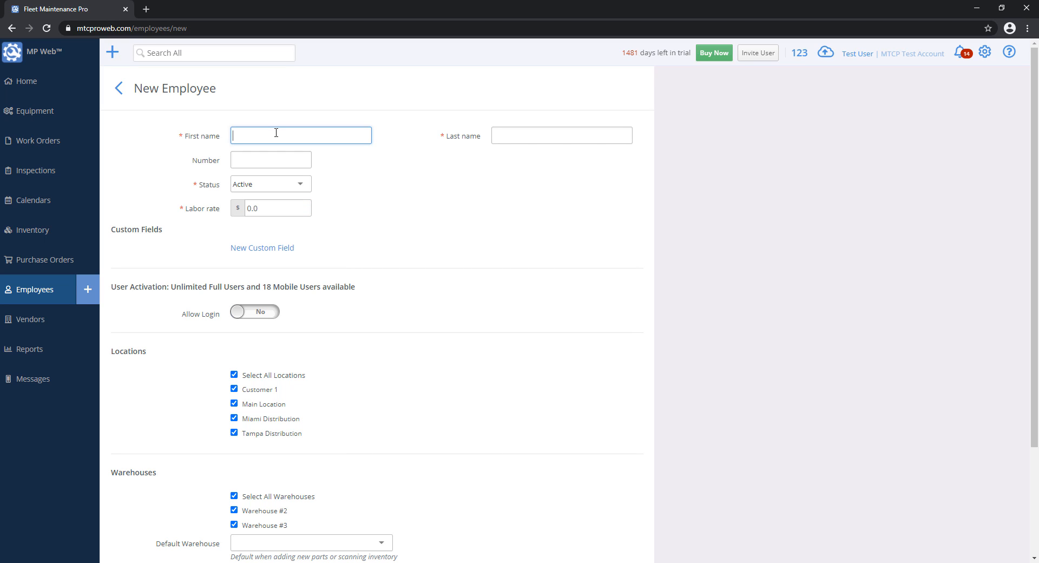
type("John")
key("Tab")
type("Doe")
key("Tab")
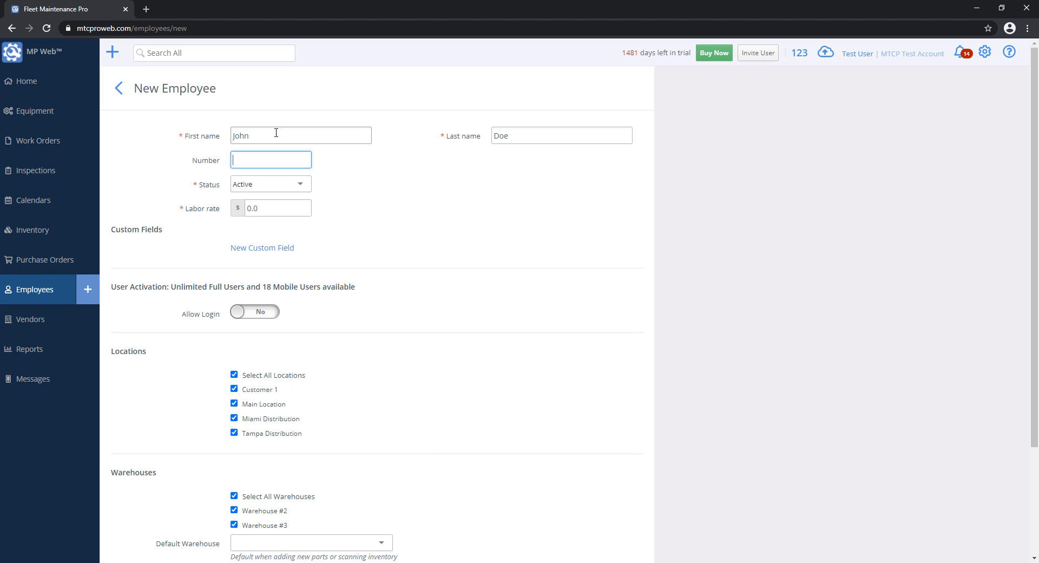
type("1000")
- Set the labor rate to 50 and save the new employee record
left_click(276, 206)
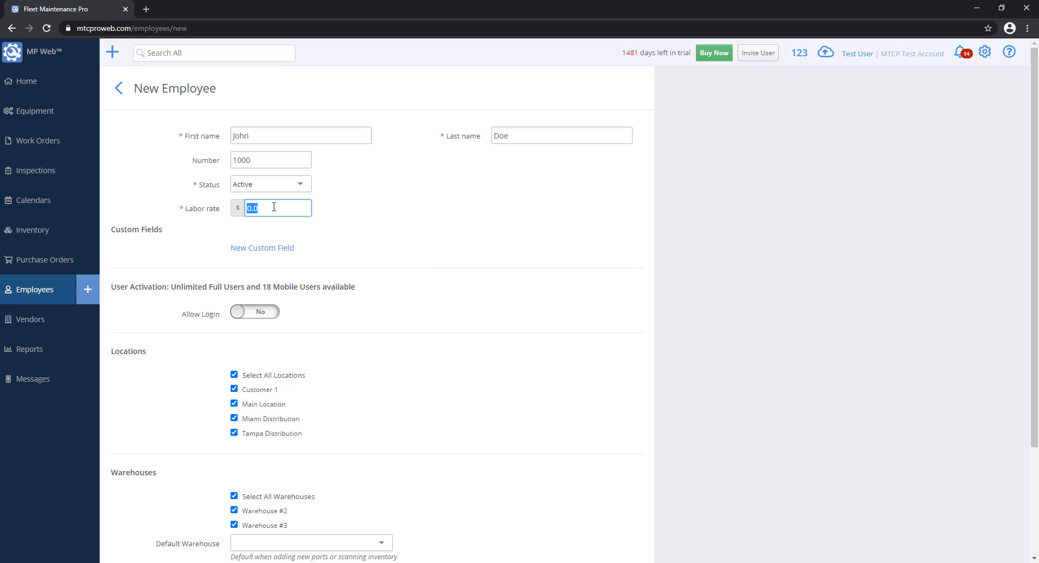
type("50")
left_click(794, 276)
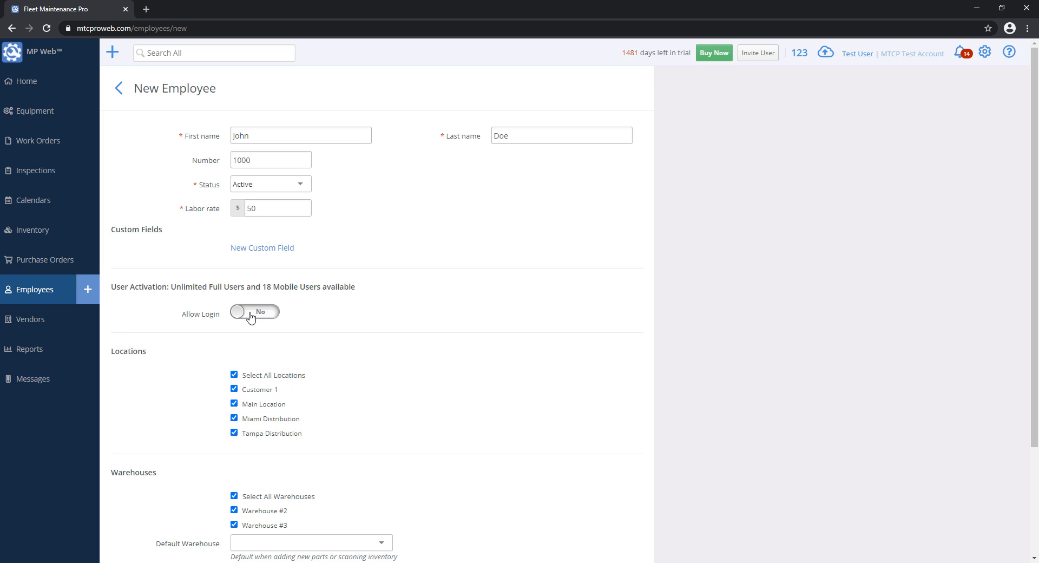
scroll(482, 349, "down", 3)
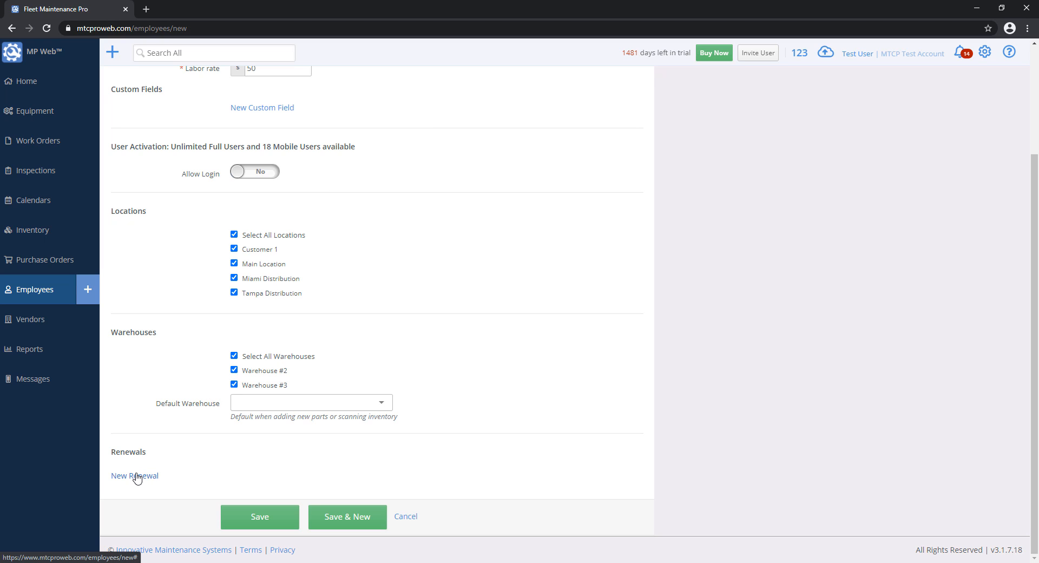
left_click(267, 519)
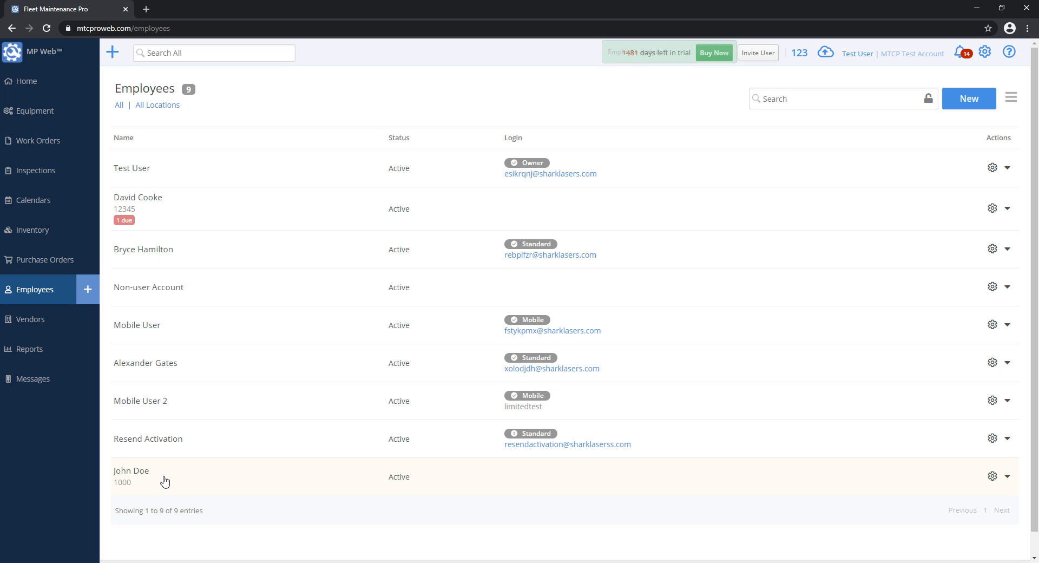
left_click(40, 153)
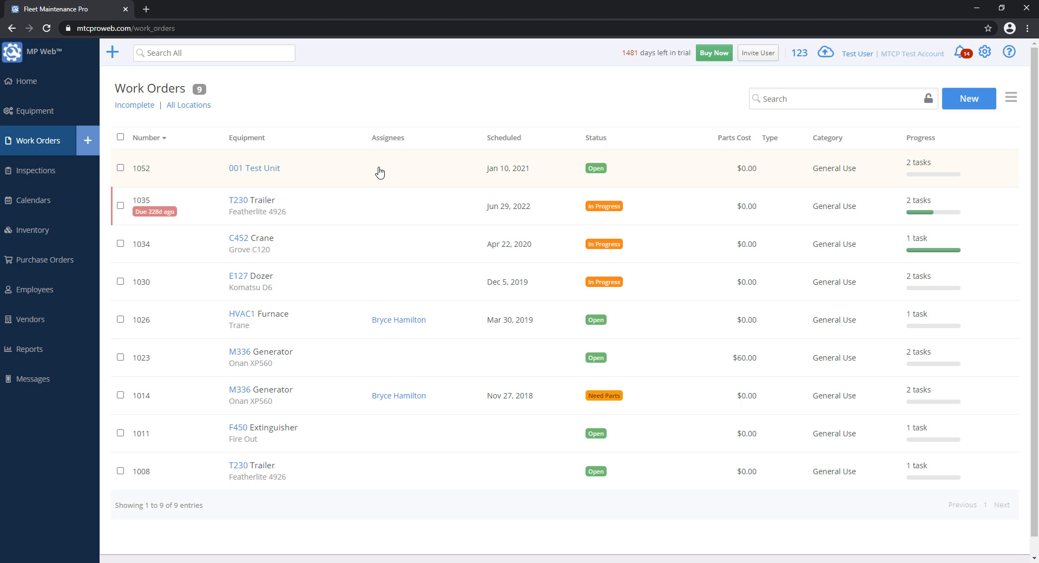
left_click(379, 172)
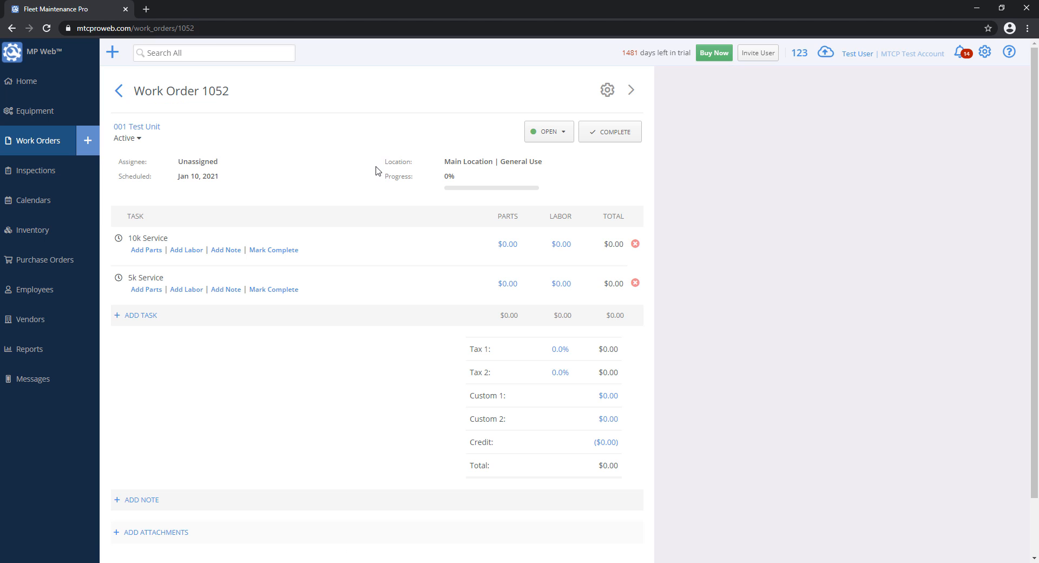
left_click(191, 250)
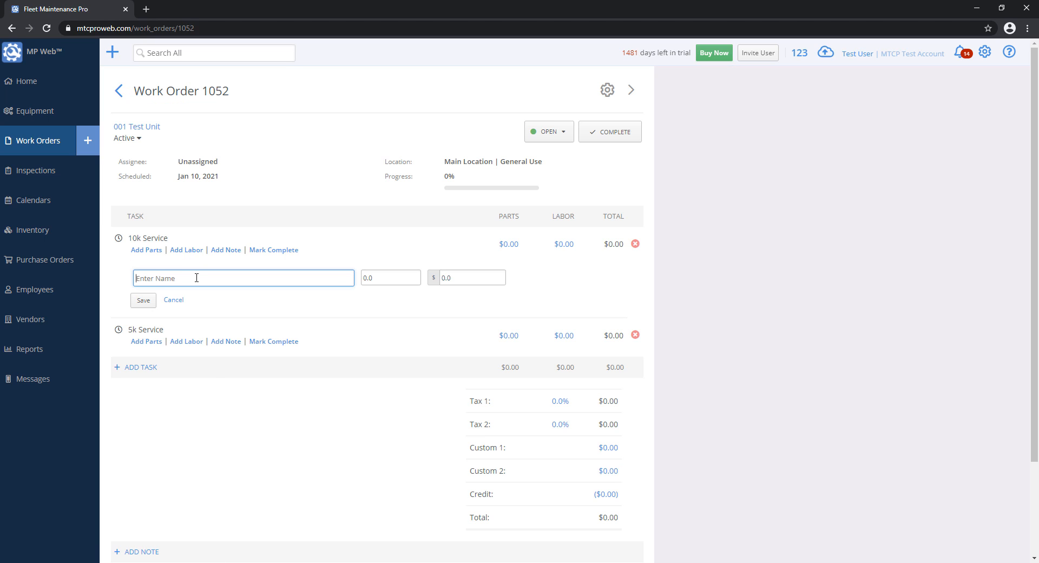
type("J")
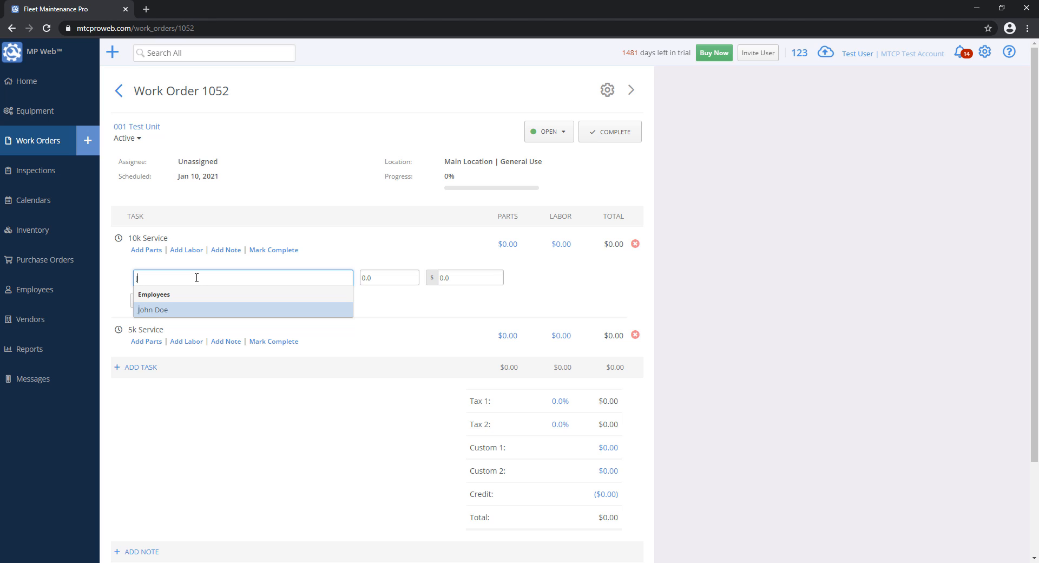
key("BackSpace")
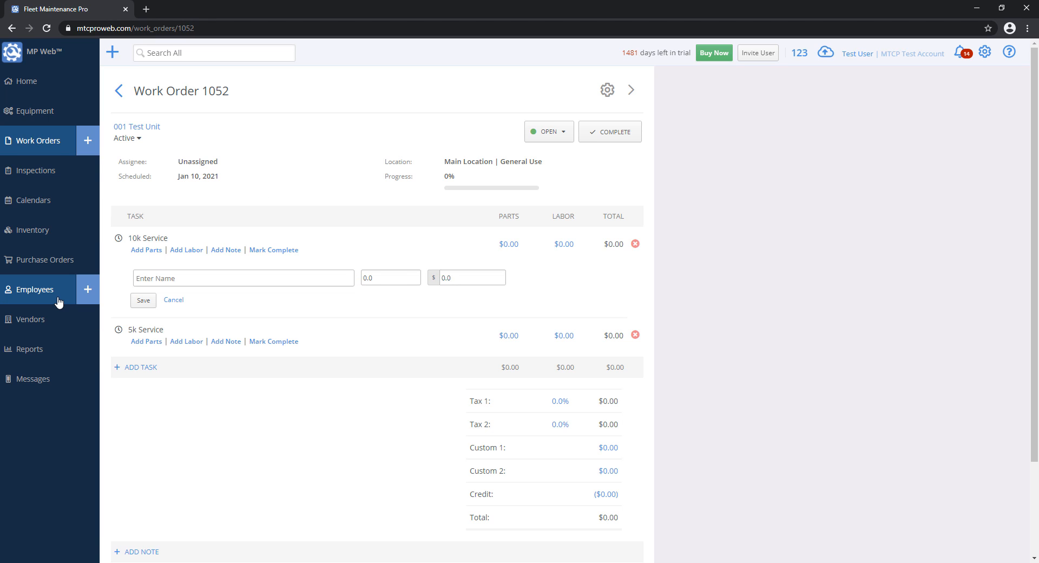
left_click(59, 301)
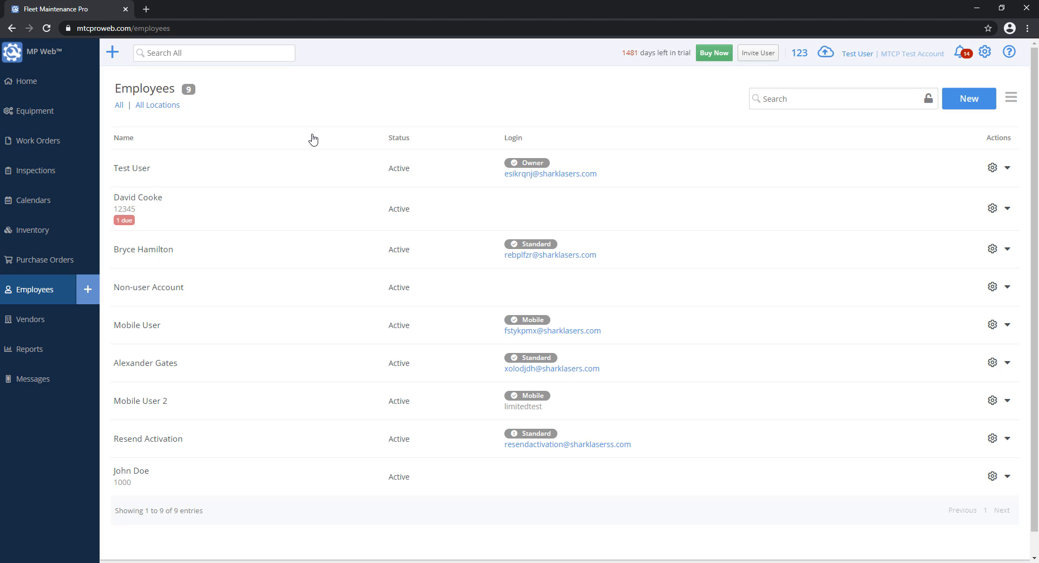
- Start another new employee and enter the employee's first and last name
left_click(975, 103)
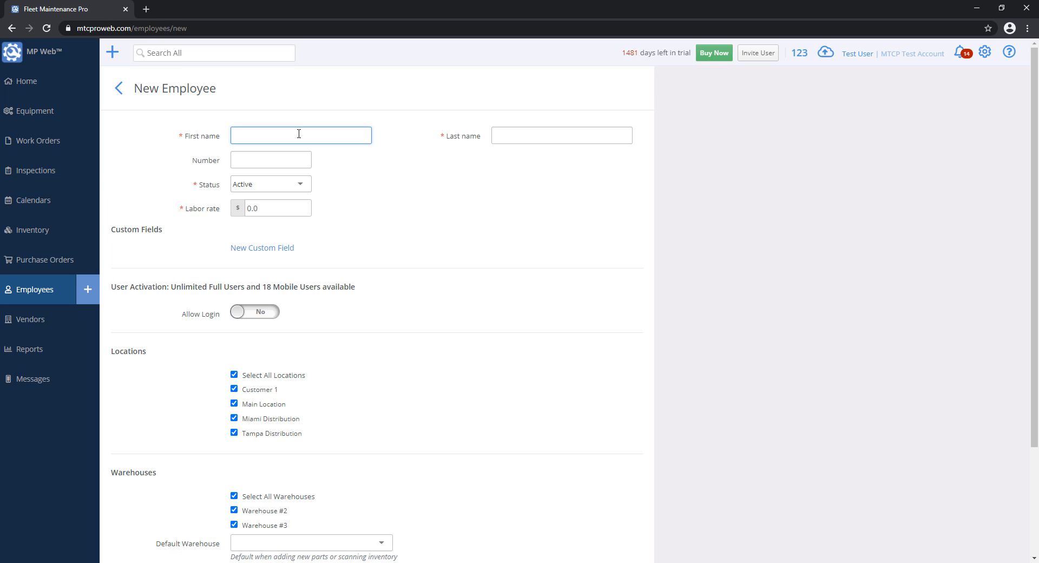
left_click(299, 133)
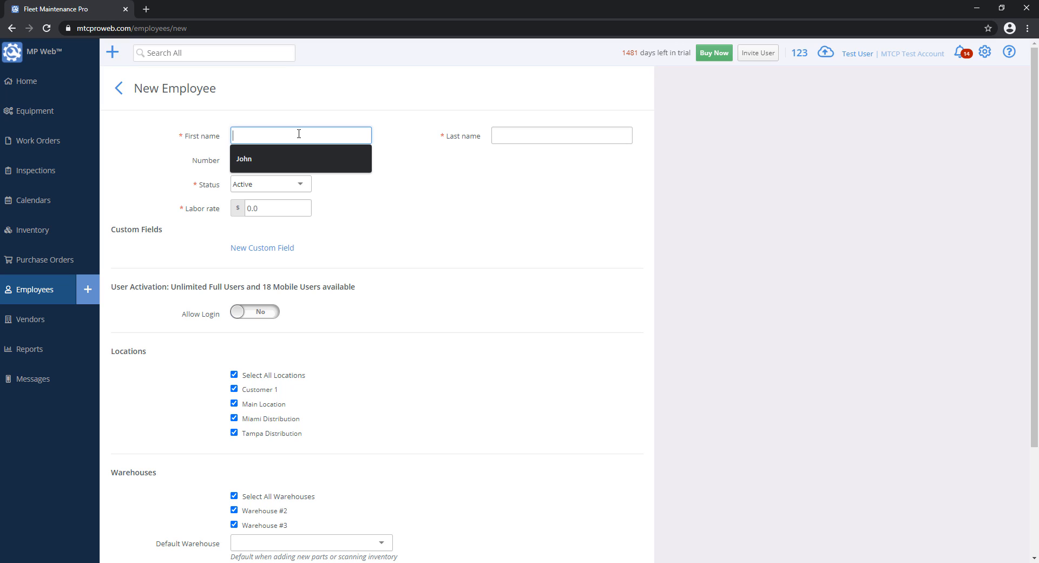
type("Jane")
key("Tab")
type("Doe")
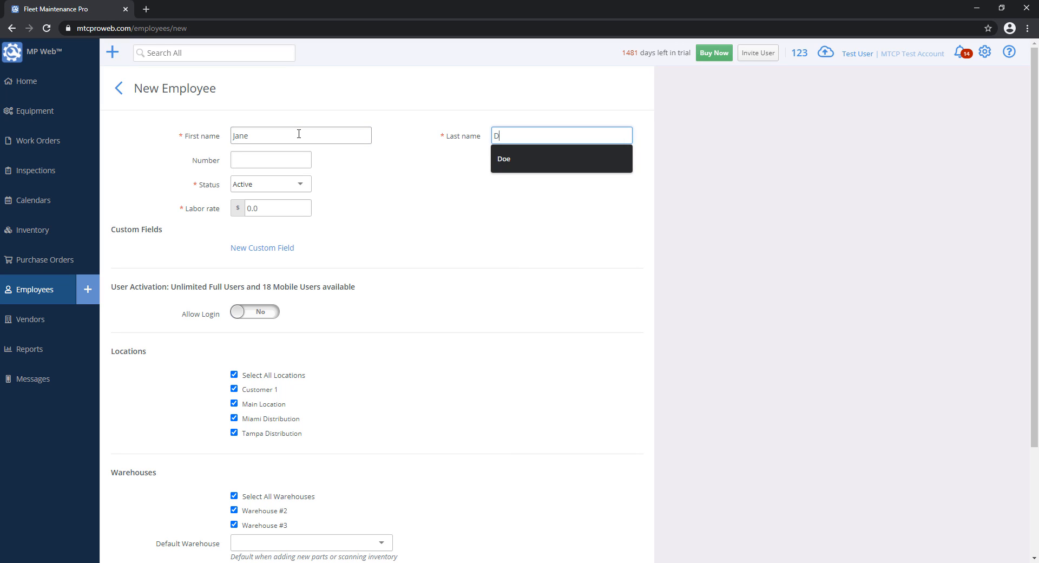
key("Tab")
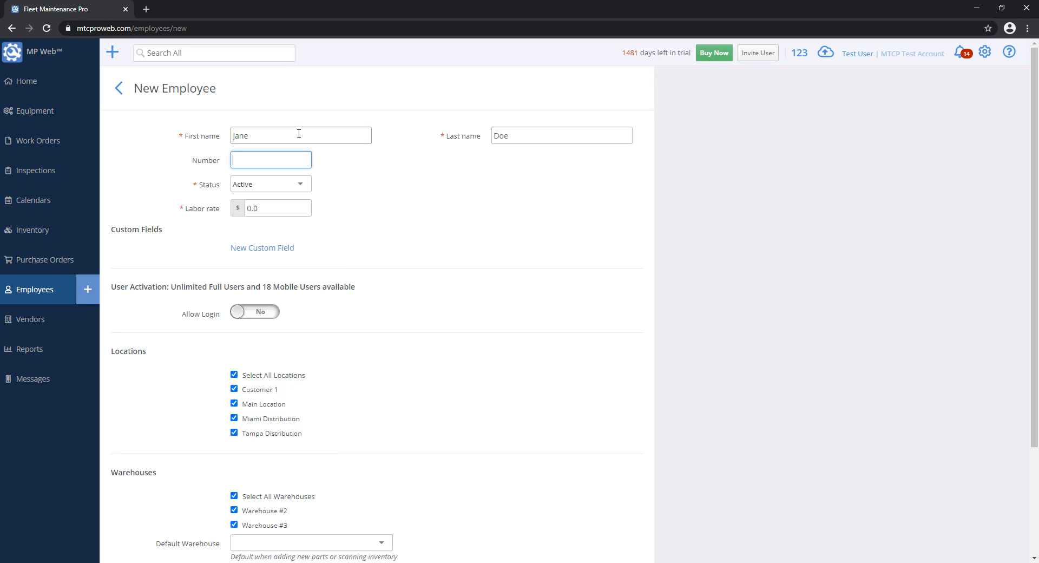
- Set the labor rate to 75 and switch Allow Login to Yes
left_click(272, 205)
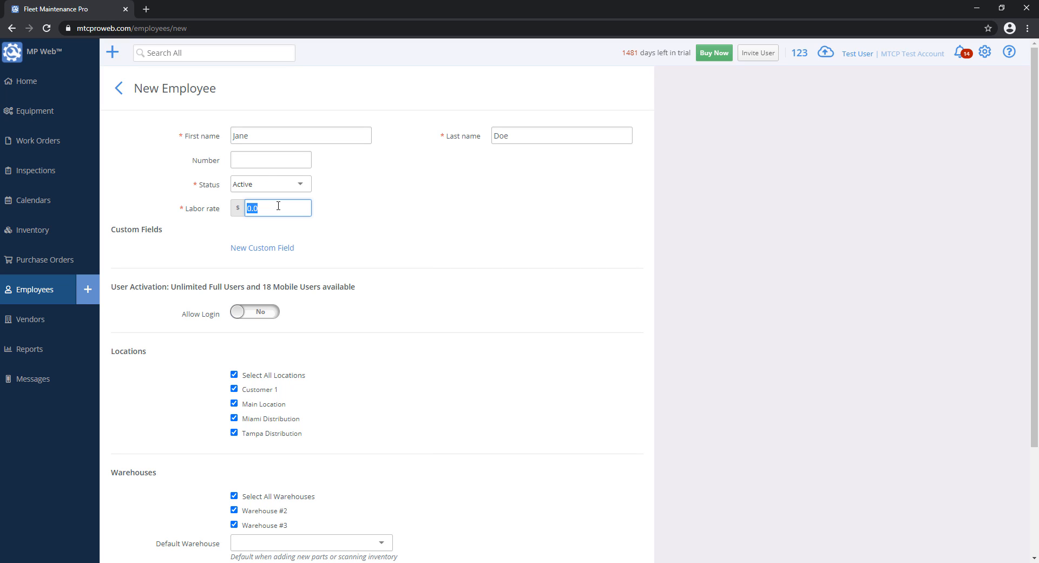
type("75")
left_click(406, 215)
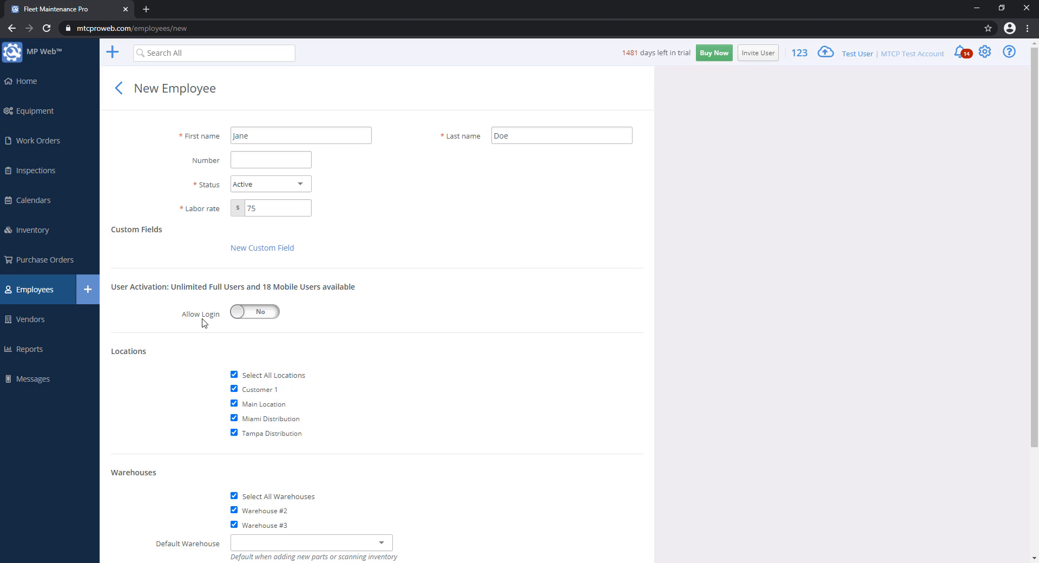
left_click(262, 320)
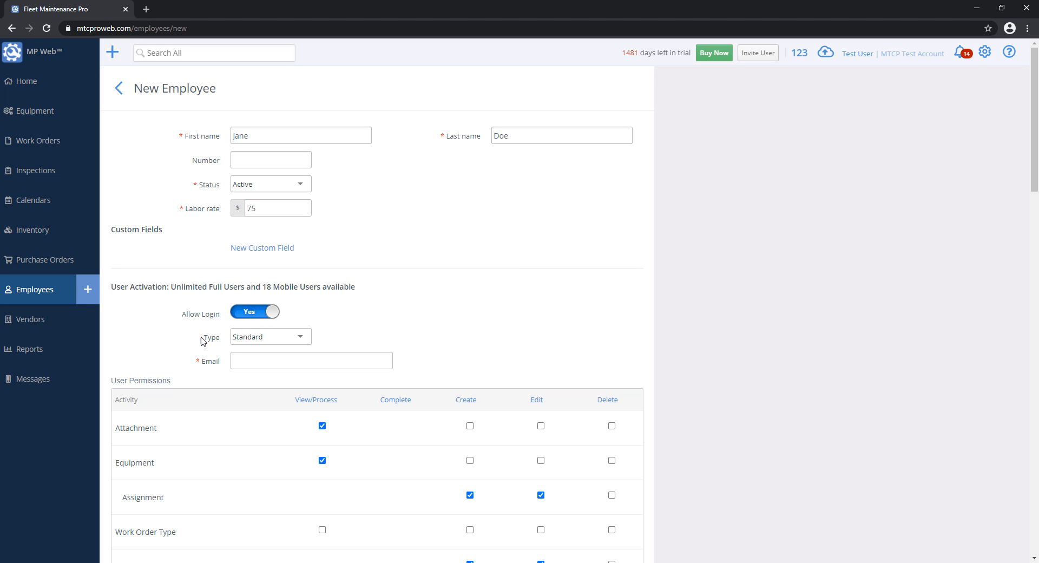
left_click(302, 338)
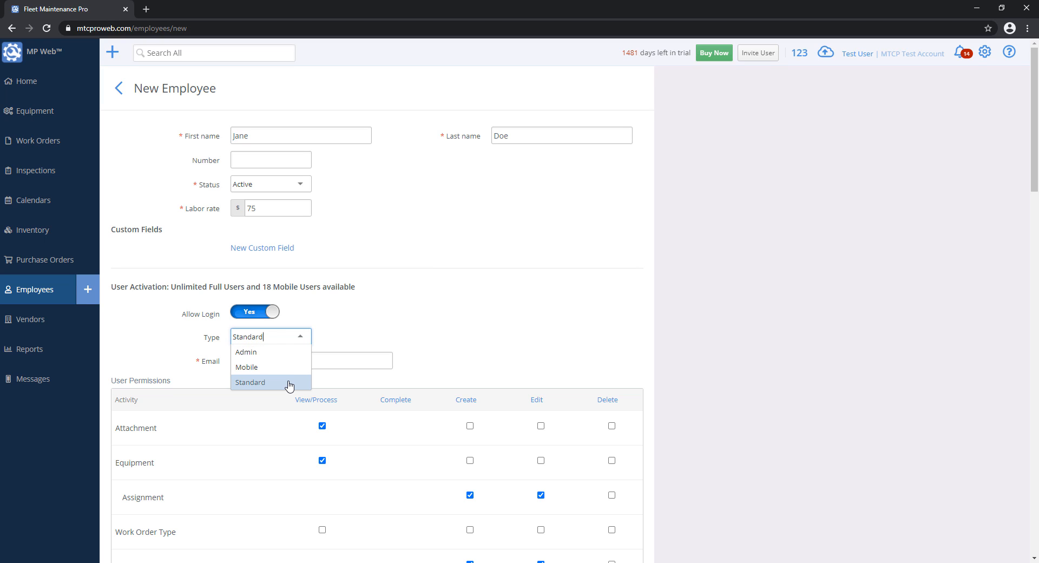
left_click(282, 352)
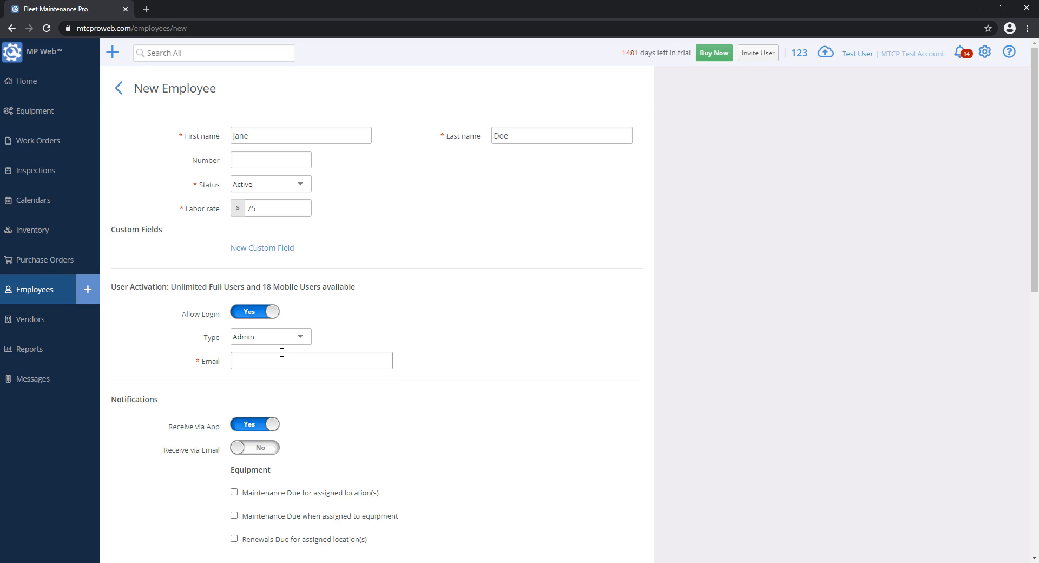
left_click(261, 338)
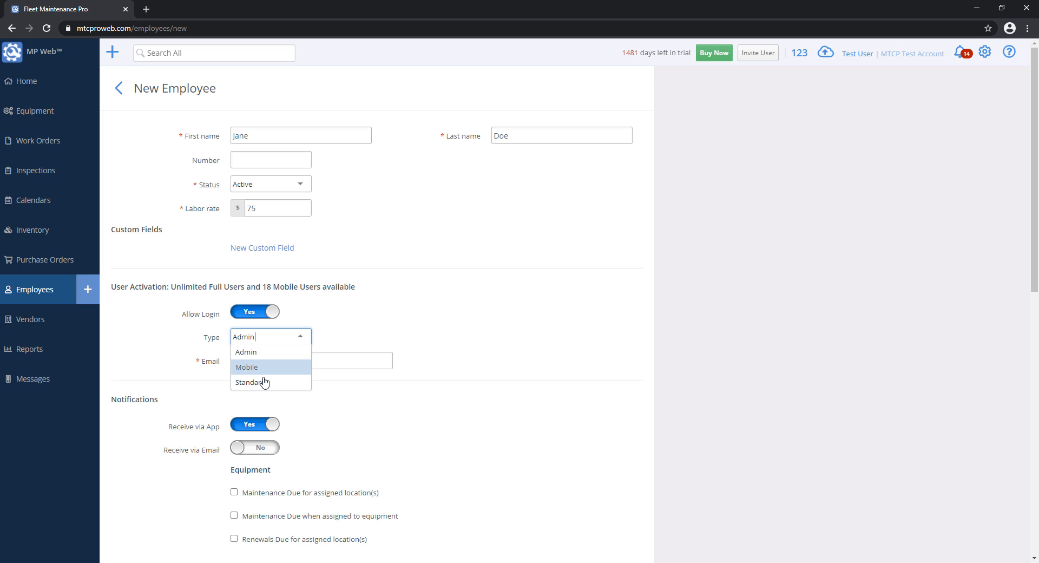
left_click(265, 382)
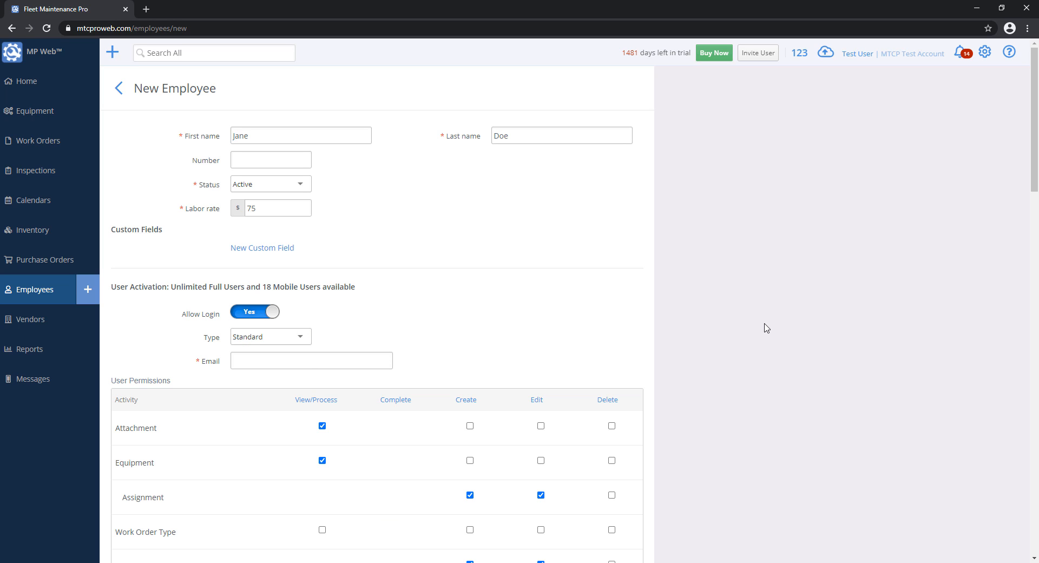
scroll(677, 319, "down", 4)
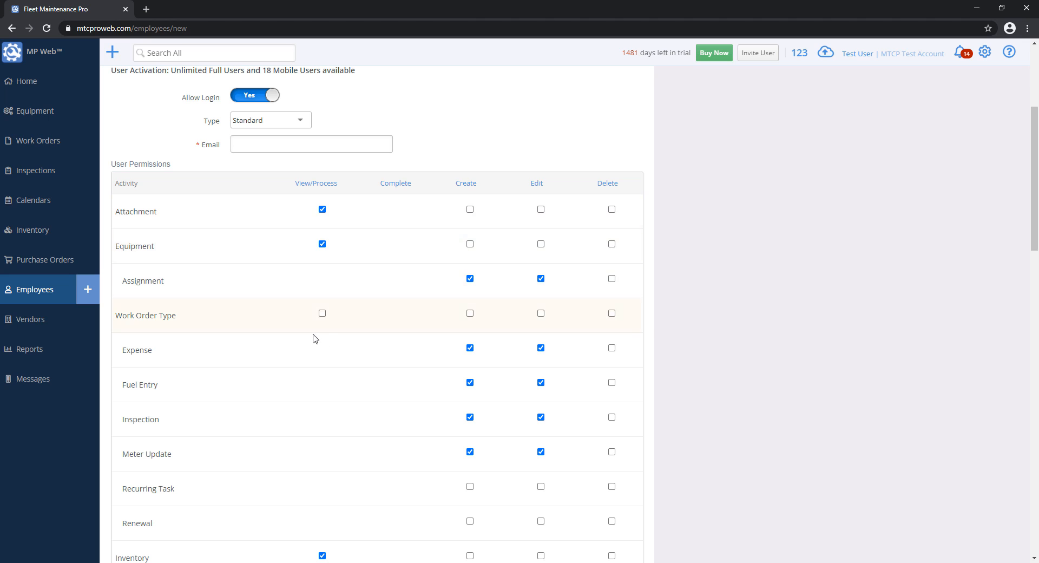
scroll(689, 353, "down", 3)
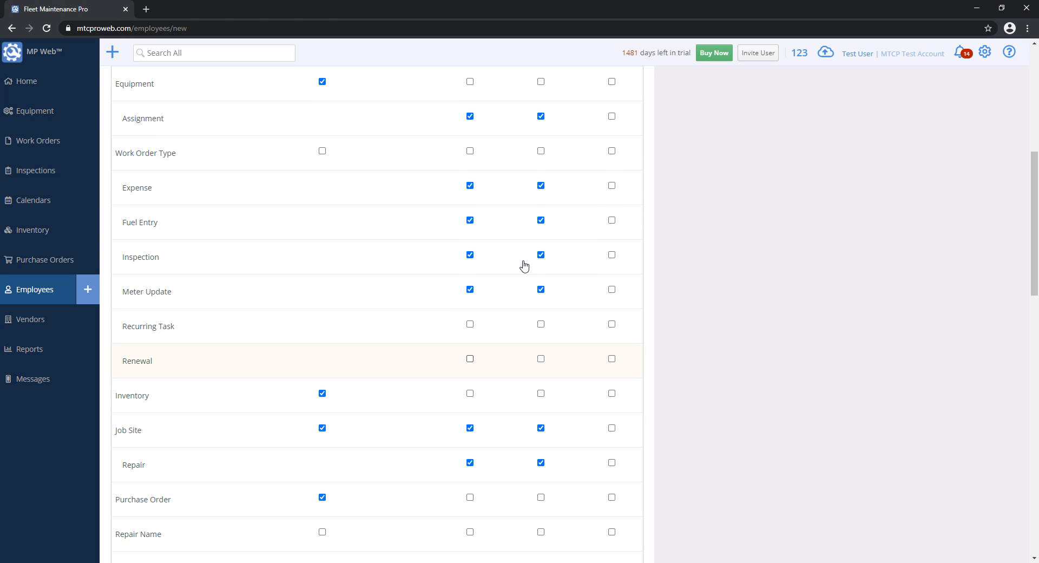
scroll(605, 385, "up", 4)
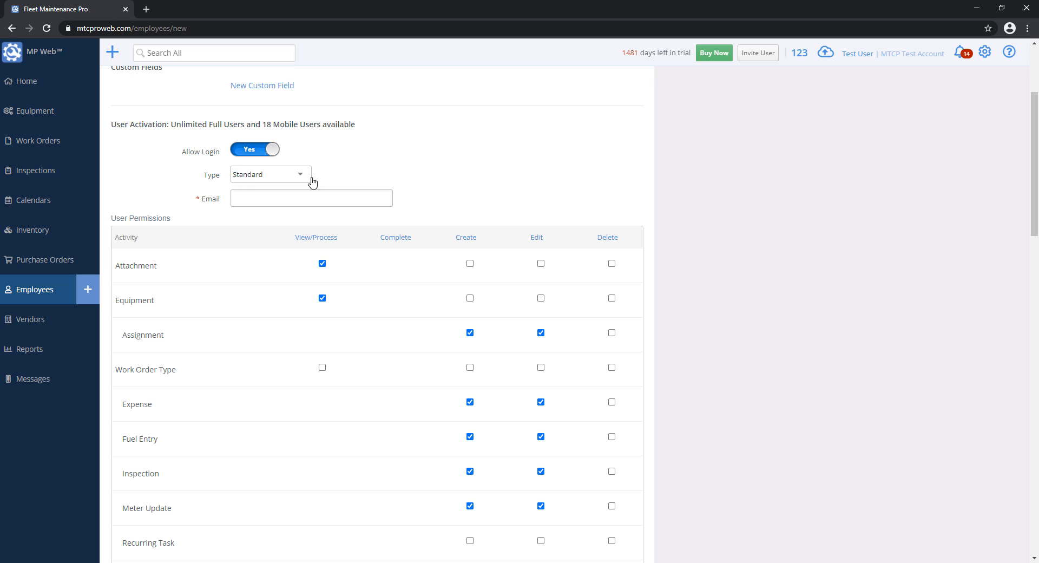
scroll(700, 237, "down", 5)
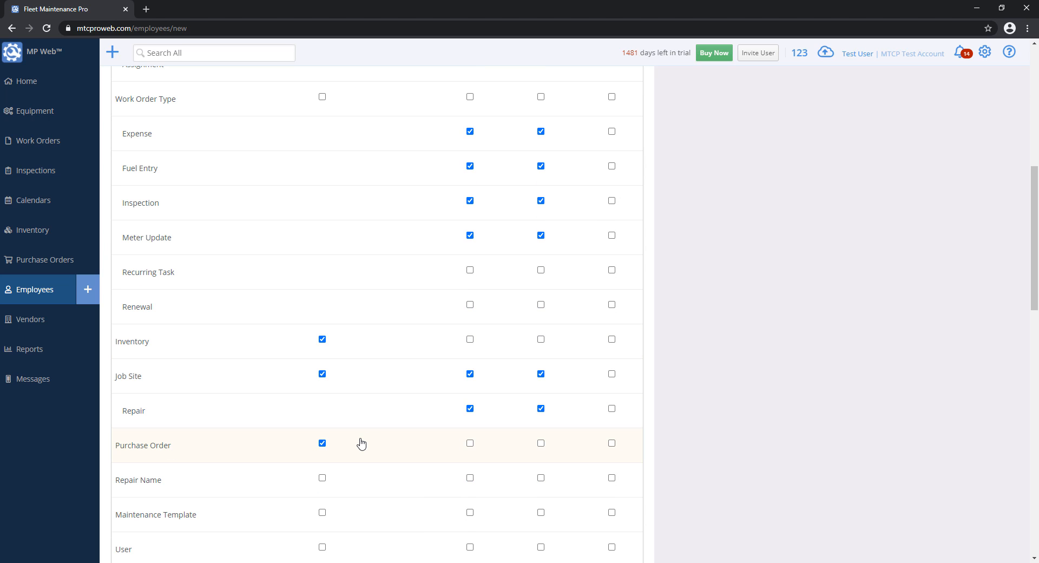
scroll(360, 441, "up", 6)
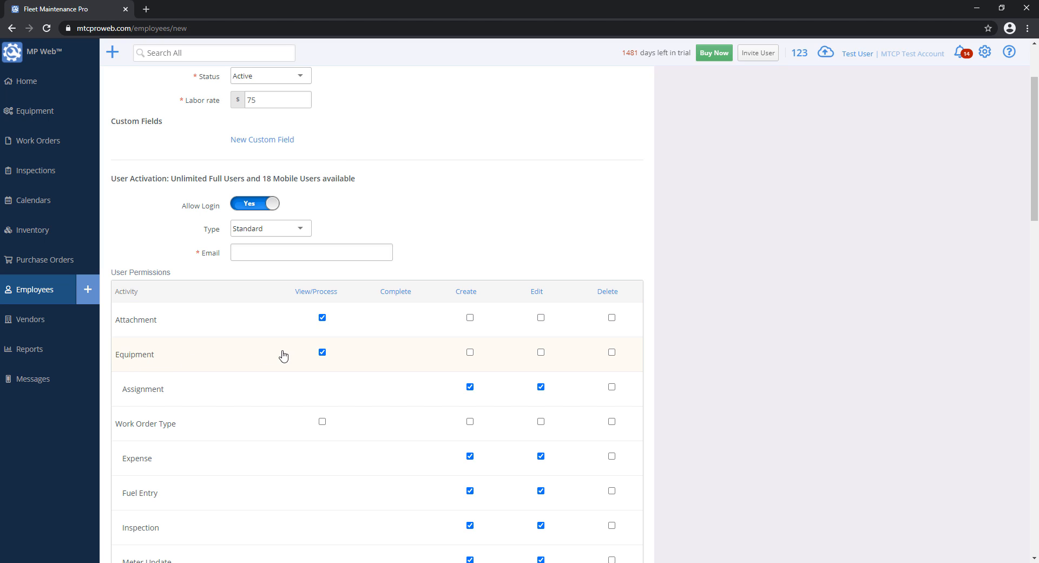
- Grant Equipment Create, Edit and Delete rights, keeping Equipment View/Process ticked
left_click(322, 352)
left_click(322, 352)
left_click(469, 353)
left_click(541, 353)
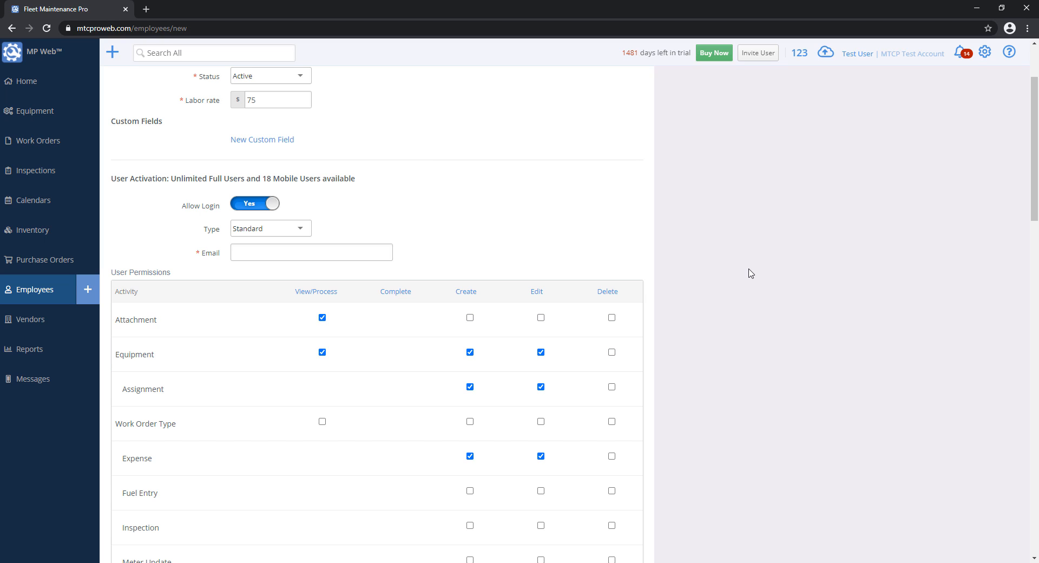
left_click(612, 352)
scroll(341, 411, "down", 6)
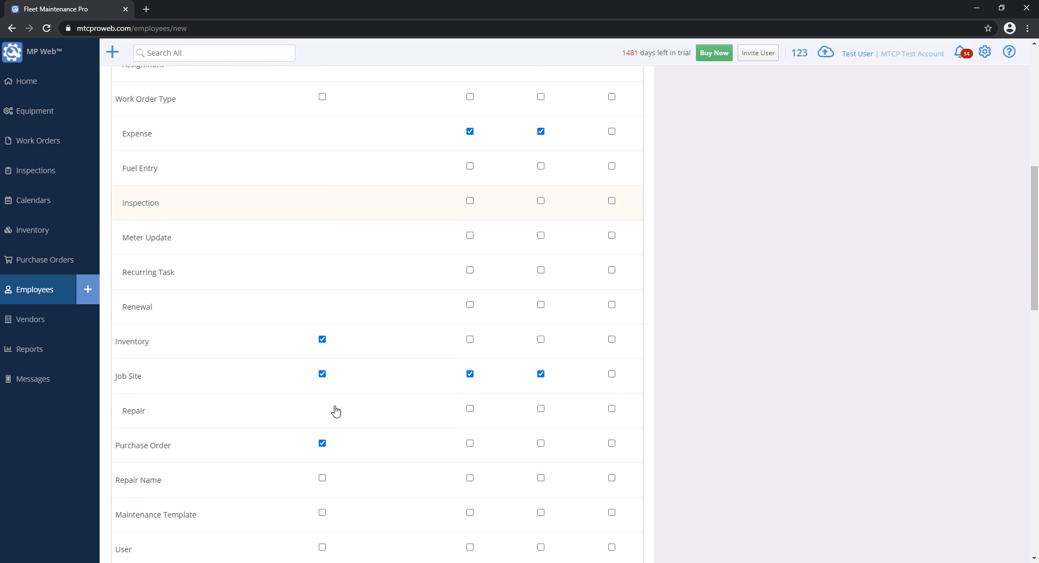
scroll(148, 368, "down", 6)
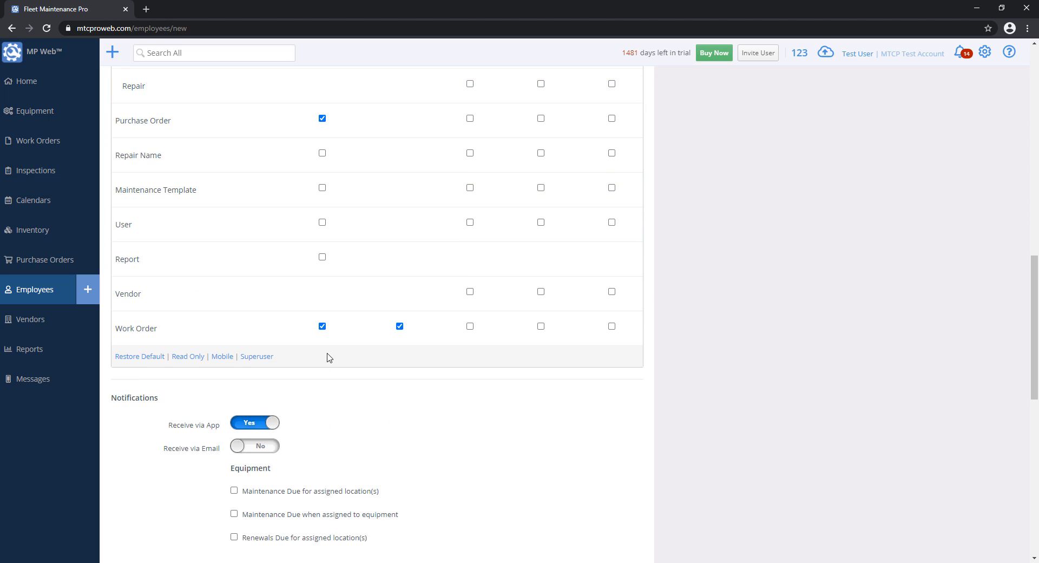
scroll(327, 357, "up", 11)
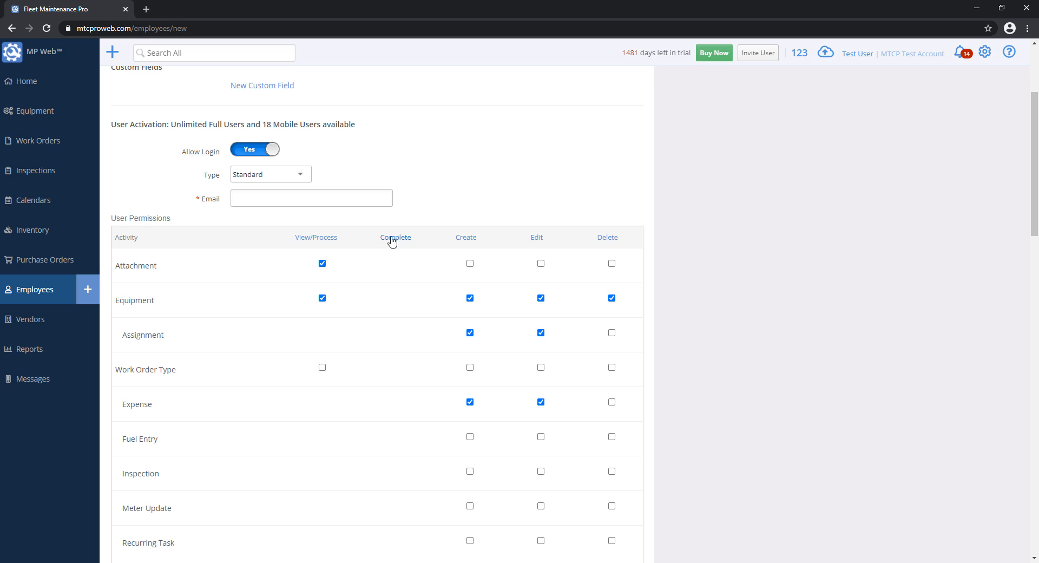
scroll(395, 252, "down", 7)
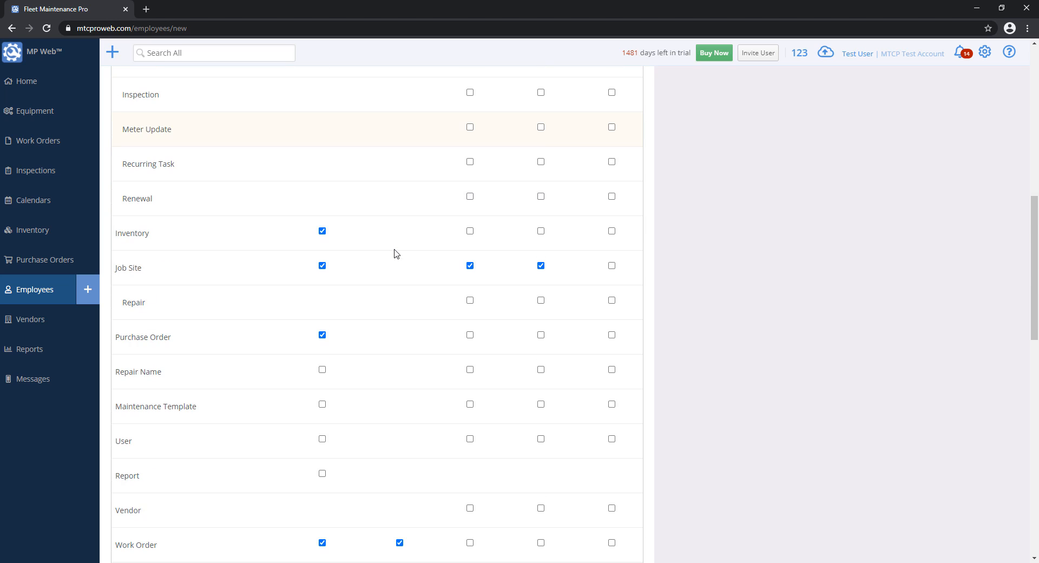
scroll(395, 252, "down", 2)
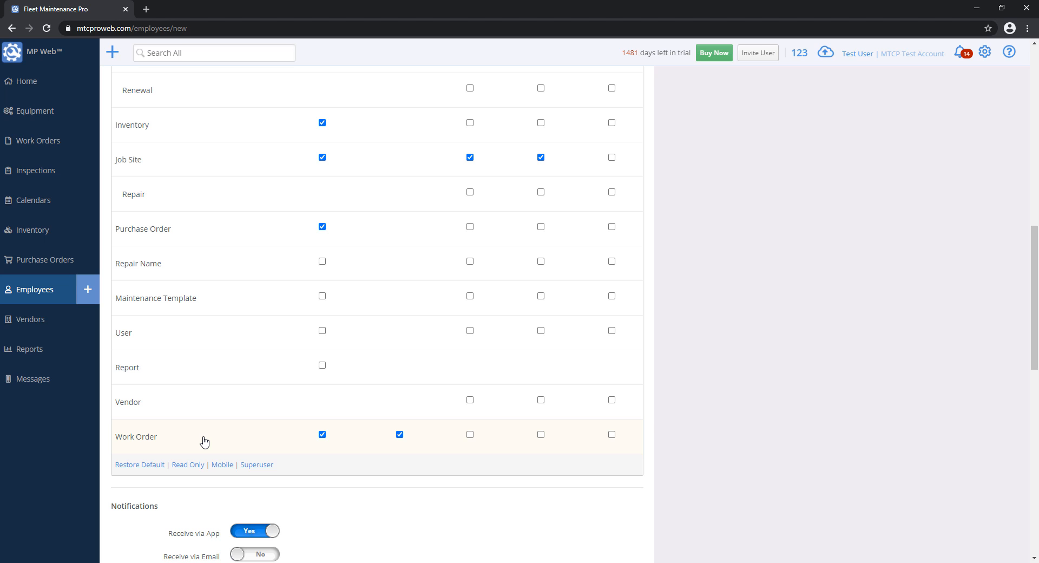
scroll(205, 440, "up", 9)
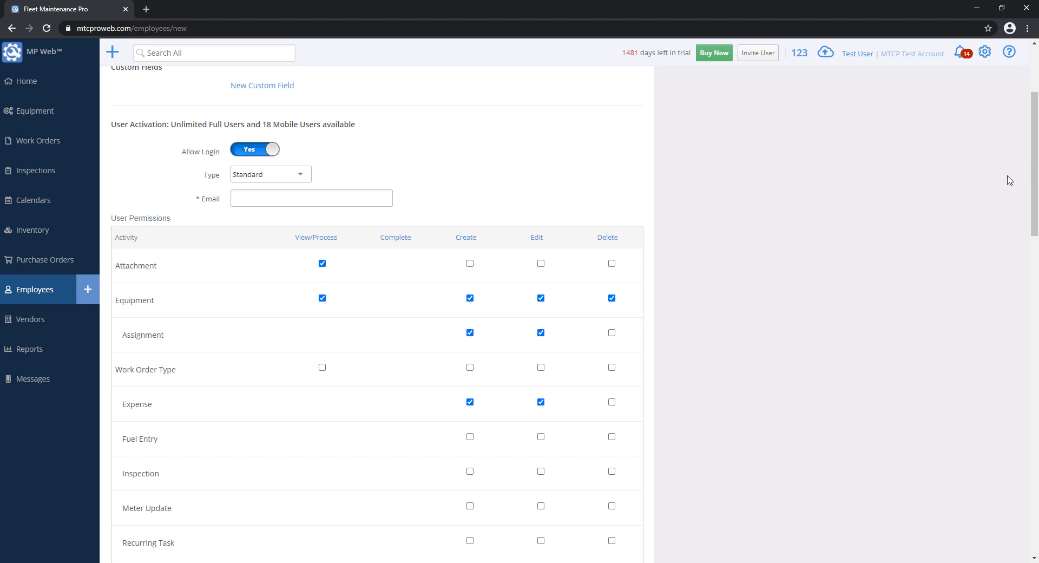
- Tick View/Process, Create and Edit on the Repair Name row, leaving Delete unticked
left_click_drag(1035, 158, 1035, 280)
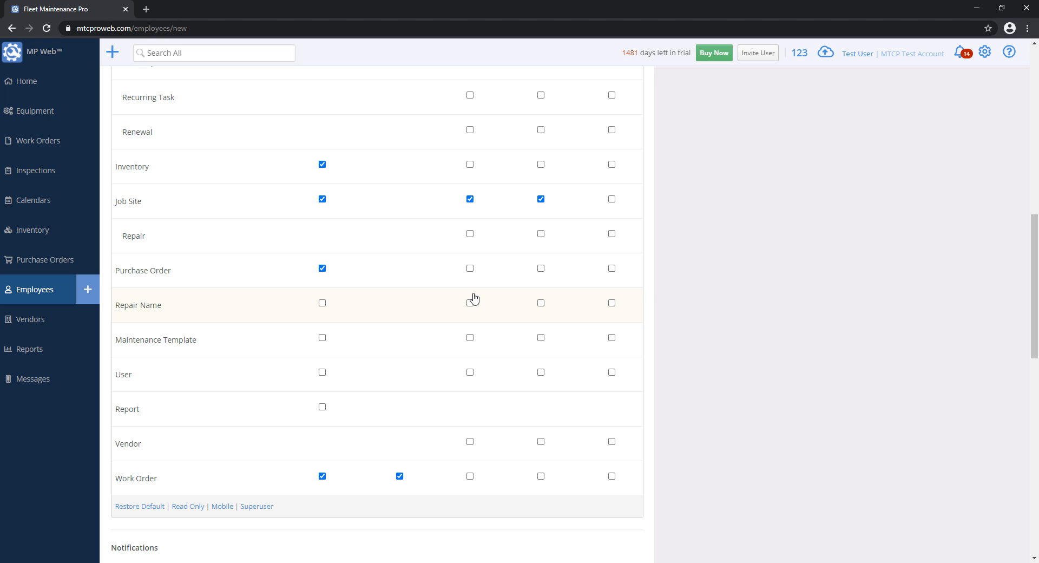
left_click(323, 303)
left_click(469, 303)
left_click(540, 303)
left_click_drag(1034, 317, 951, 172)
- Change the employee's user type to Mobile
left_click(267, 261)
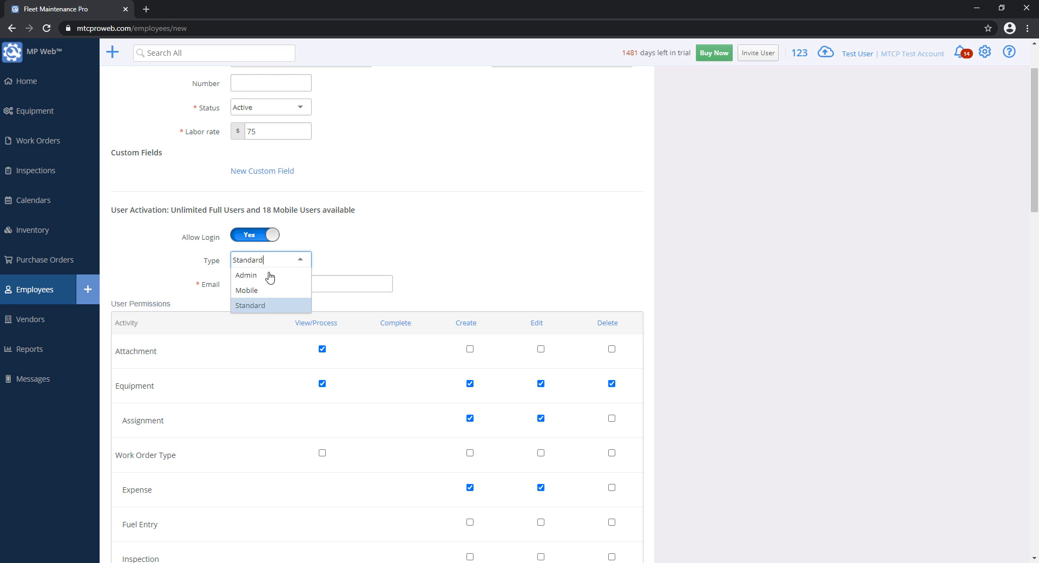
left_click(266, 291)
scroll(762, 262, "down", 2)
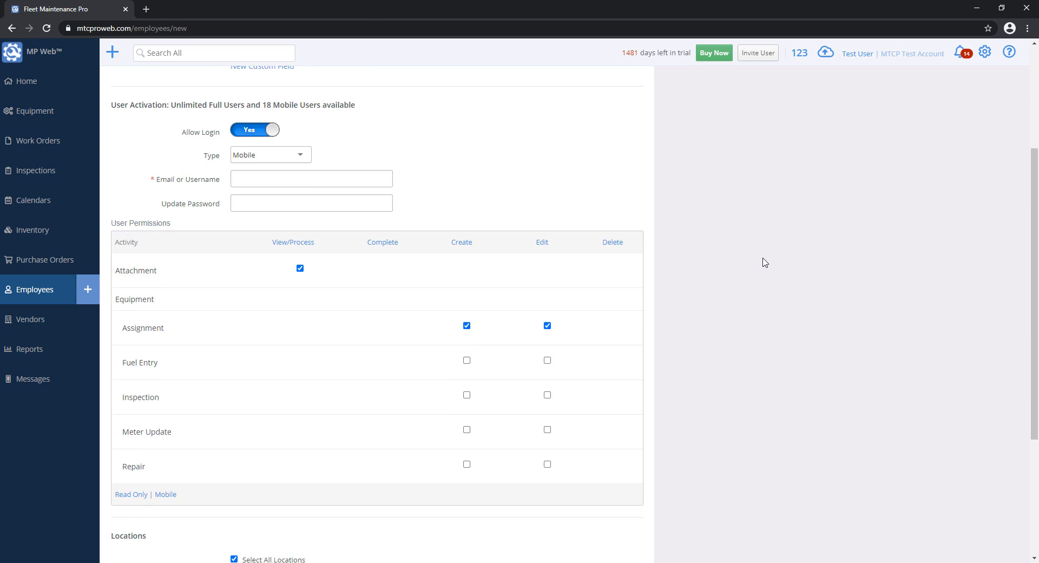
scroll(765, 262, "up", 1)
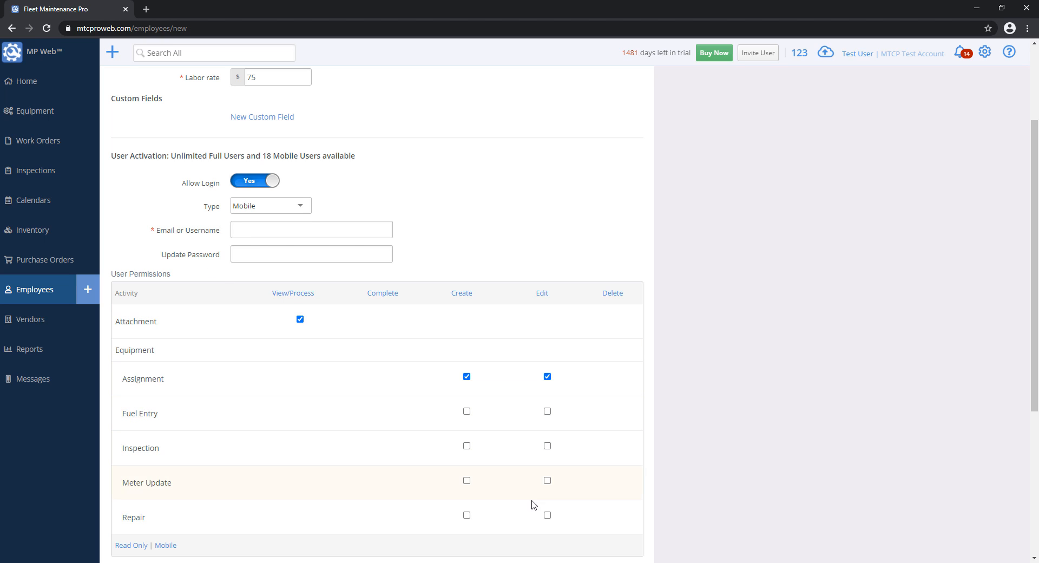
- Untick Attachment View/Process and Assignment Create/Edit, then tick Repair Create and Edit
left_click(300, 320)
left_click(467, 376)
left_click(547, 376)
scroll(544, 390, "down", 2)
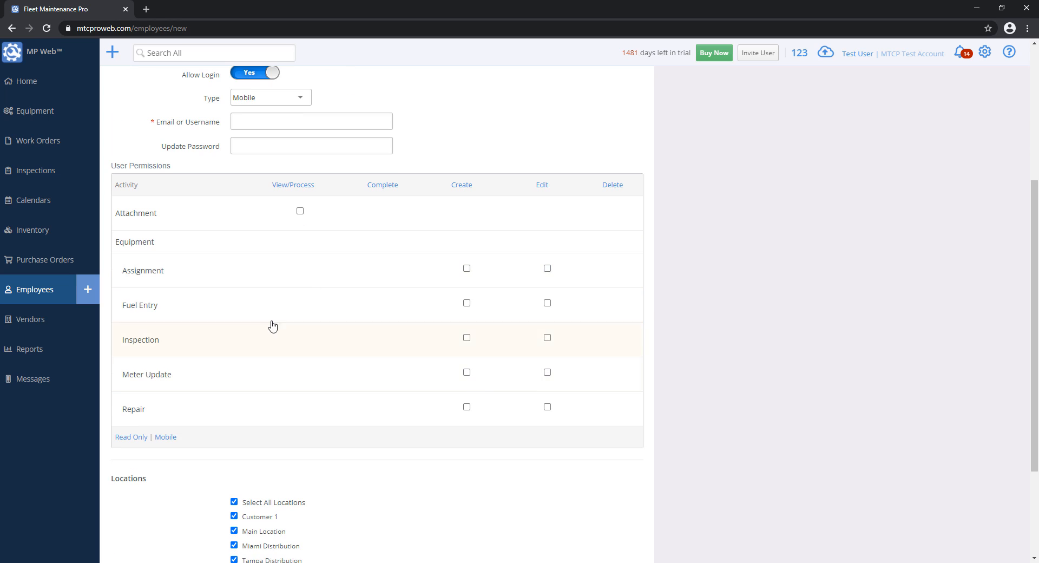
left_click(466, 407)
left_click(547, 407)
- Toggle the user type between Admin and Mobile, settle on Admin, and select the Email field
scroll(543, 229, "up", 5)
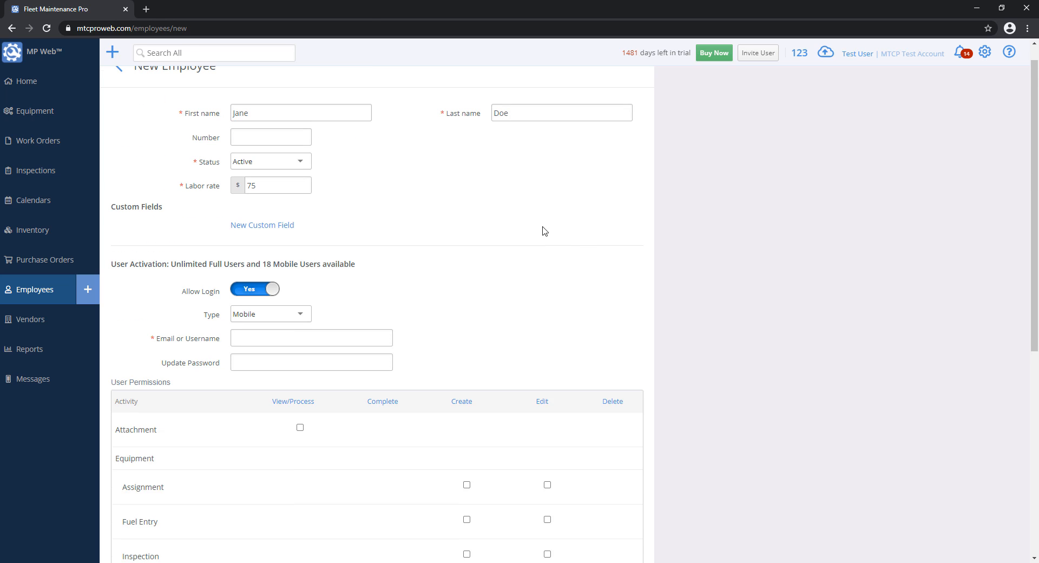
left_click(275, 344)
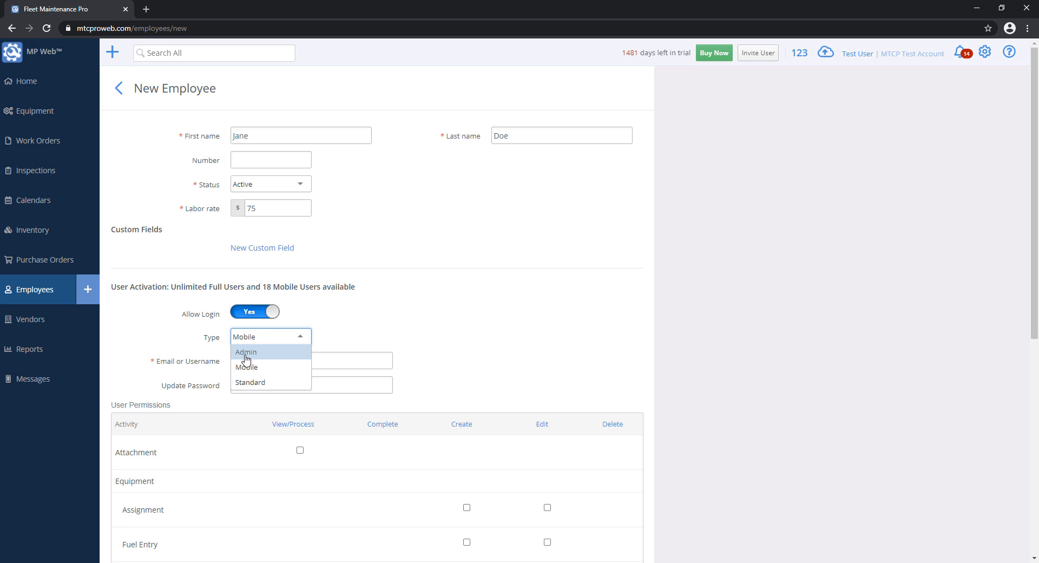
left_click(246, 352)
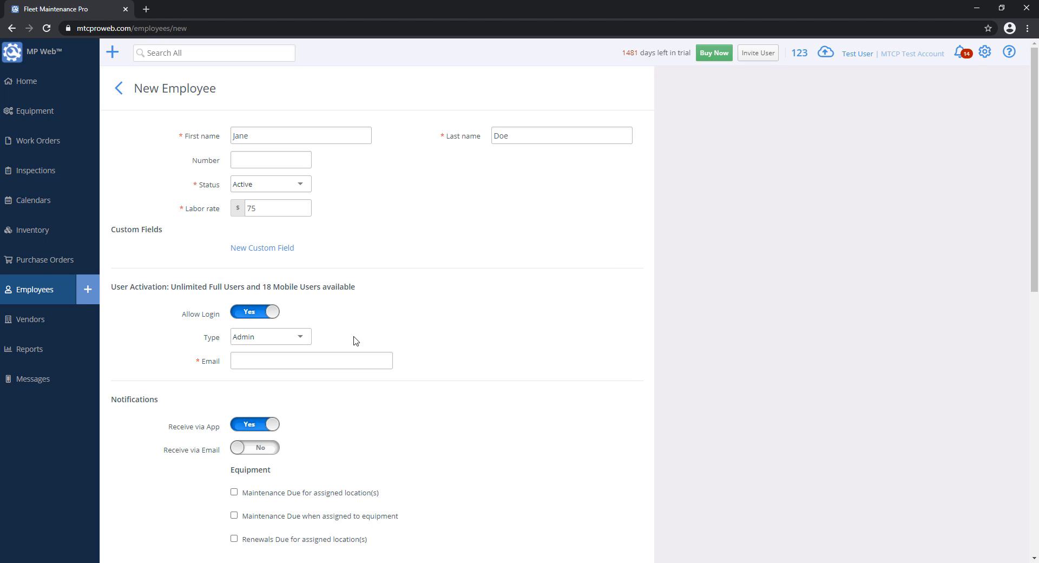
left_click(294, 336)
left_click(276, 367)
left_click(268, 337)
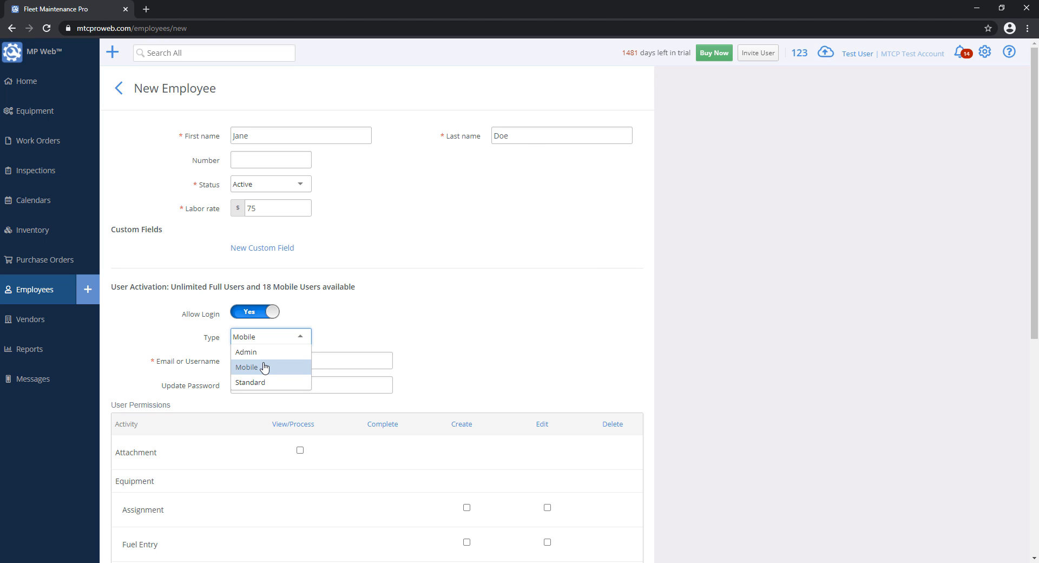
left_click(257, 352)
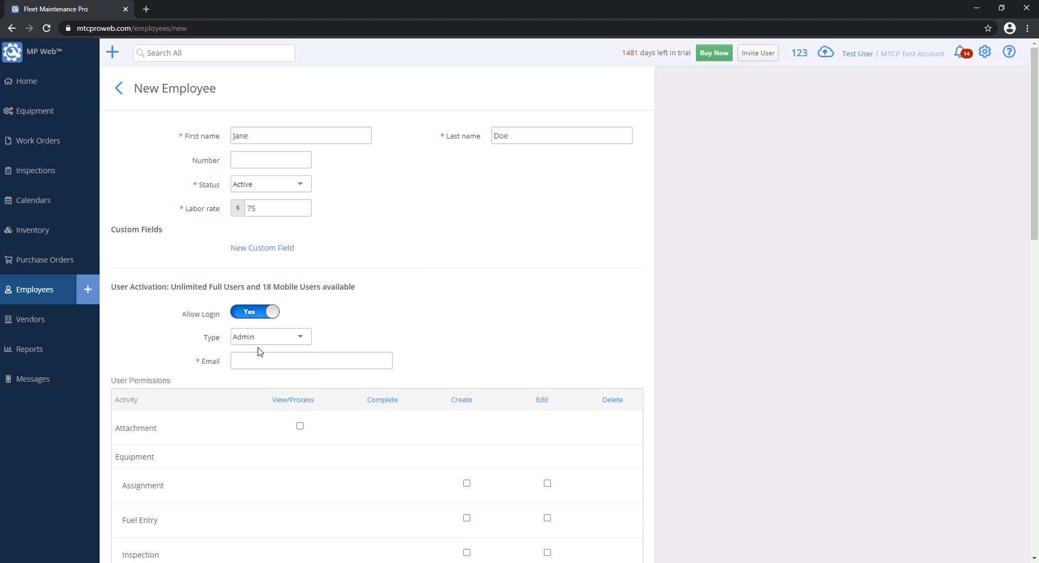
left_click(267, 336)
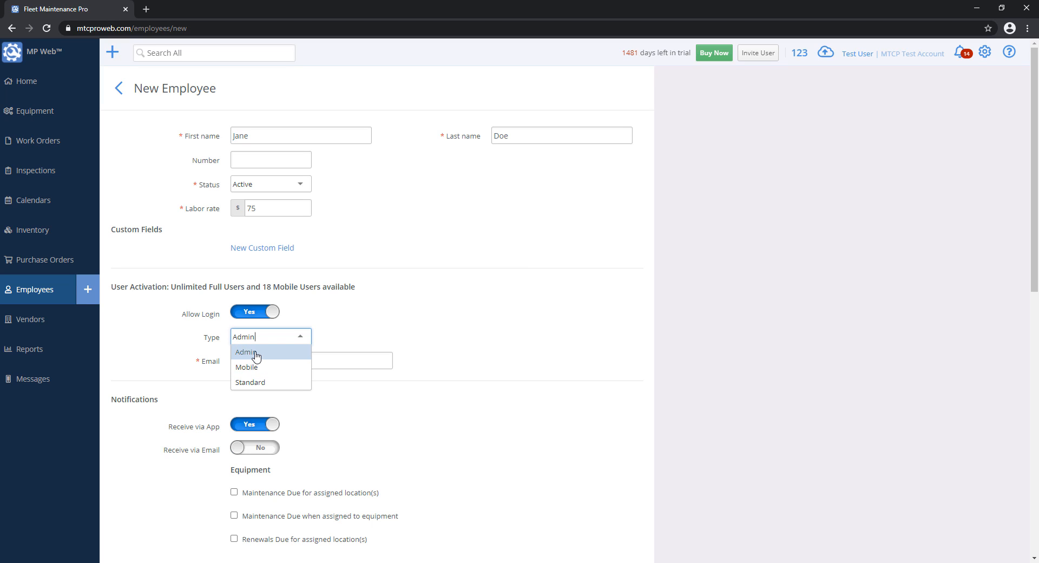
left_click(256, 354)
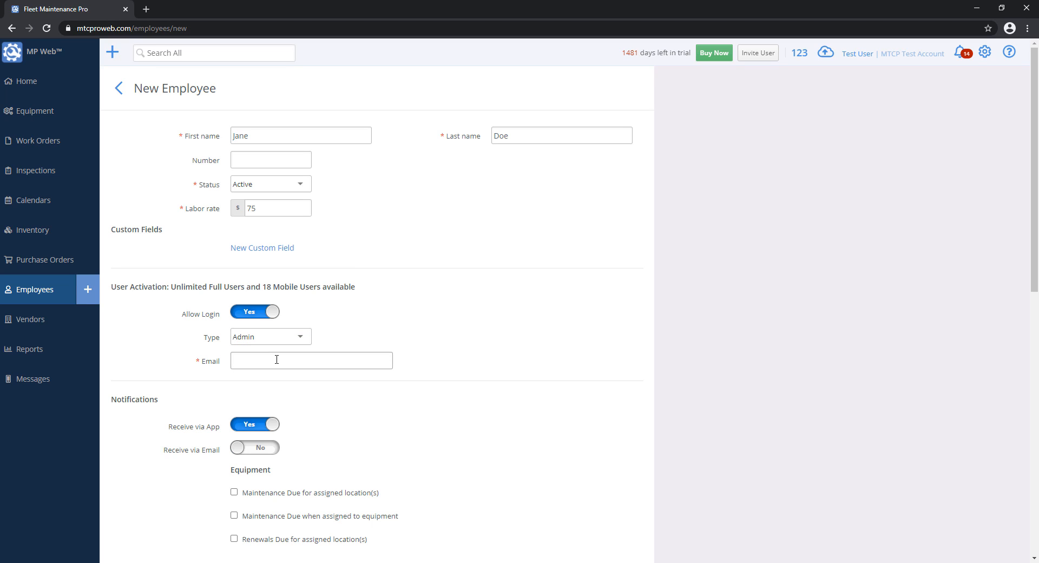
left_click(277, 359)
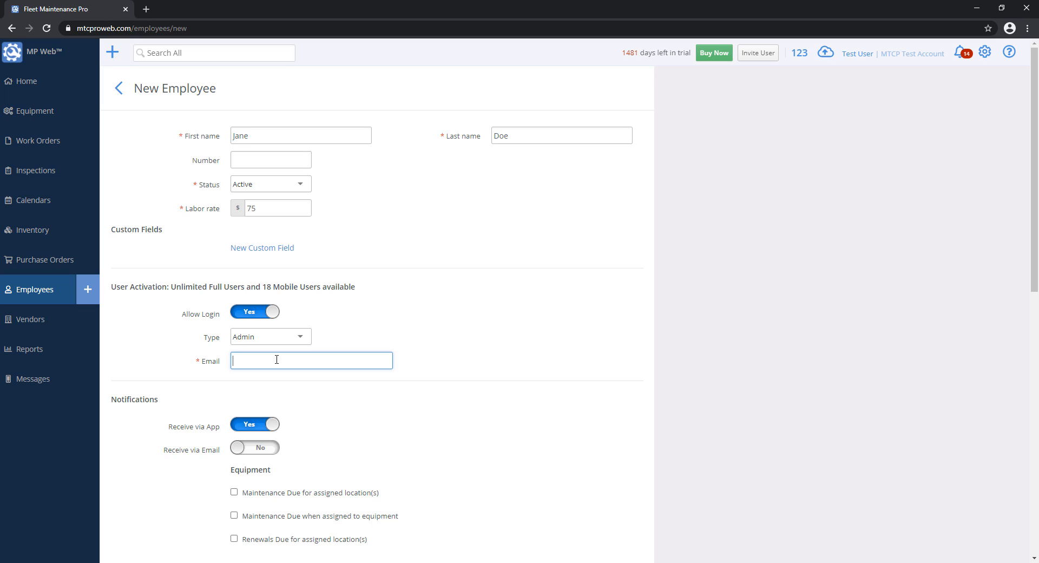
- Enter the employee's e-mail address in the required Email field and attempt to save
type("test@test.com")
left_click_drag(302, 361, 227, 363)
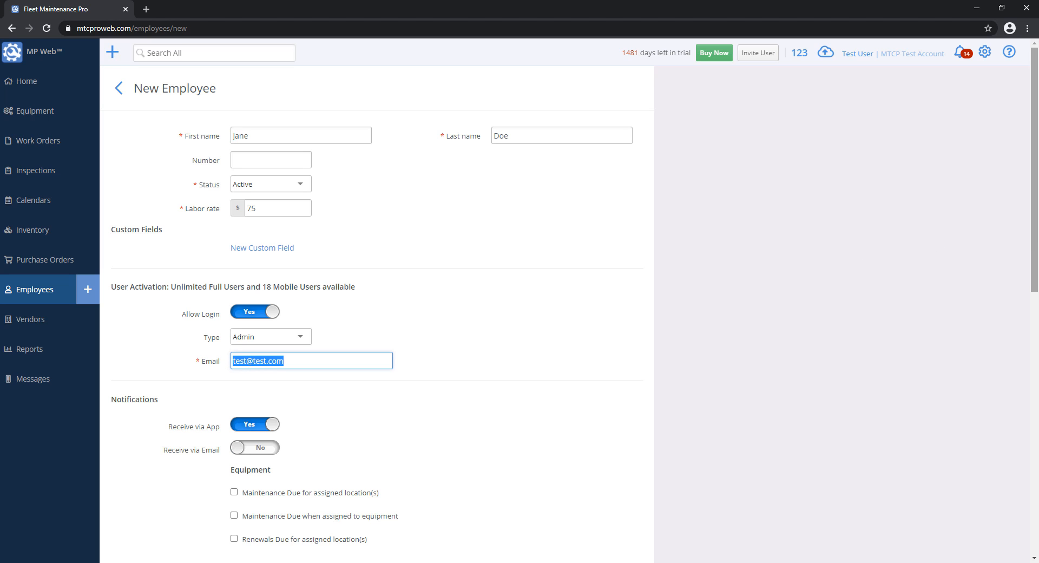
left_click_drag(1035, 239, 1035, 266)
left_click_drag(1032, 220, 1032, 389)
scroll(1016, 367, "down", 3)
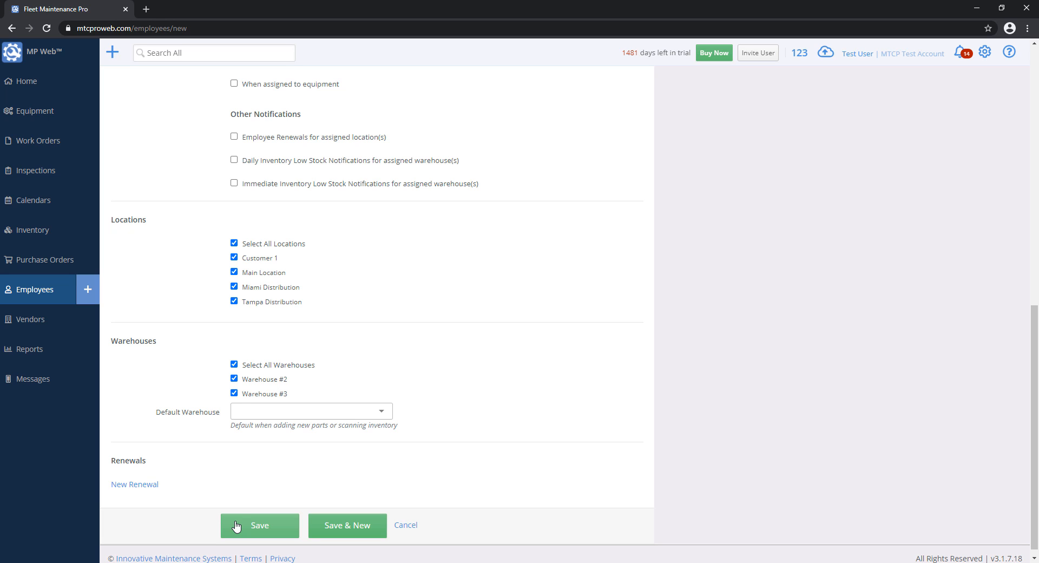
left_click(237, 526)
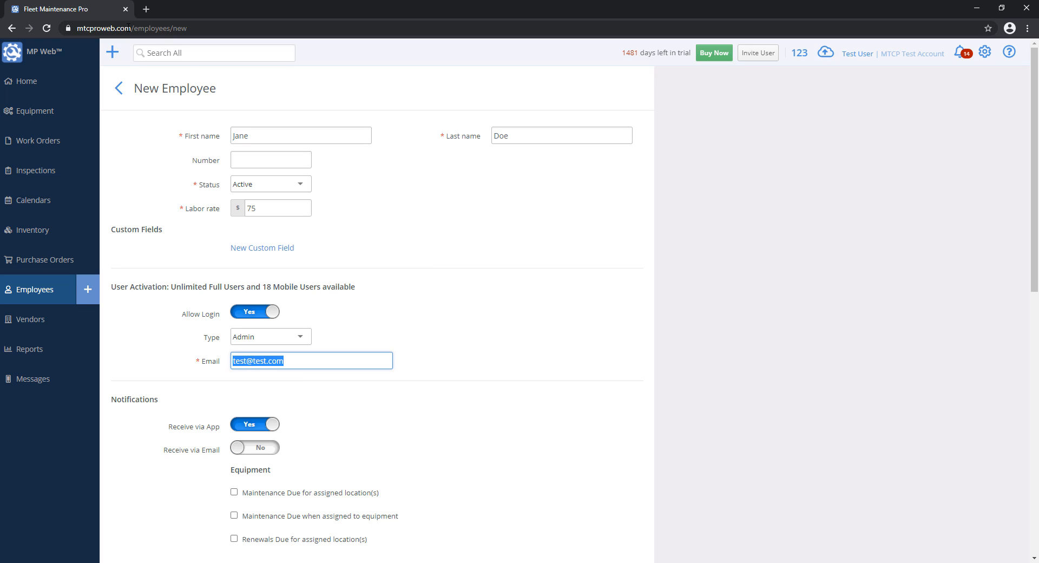
- Cycle the user type through Mobile, Admin and Standard, ending on Mobile with an Email or Username field
left_click(271, 336)
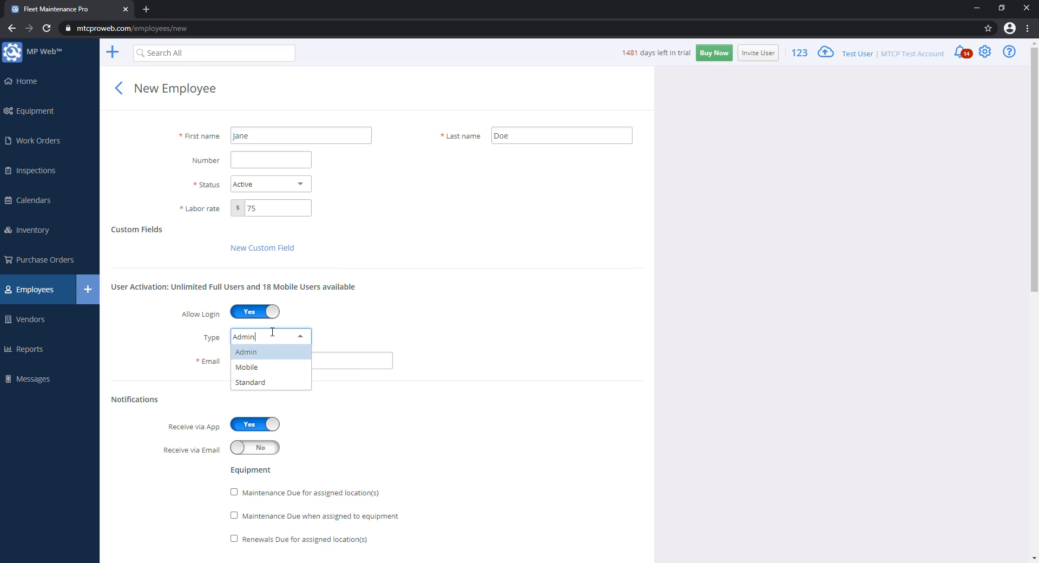
left_click(269, 370)
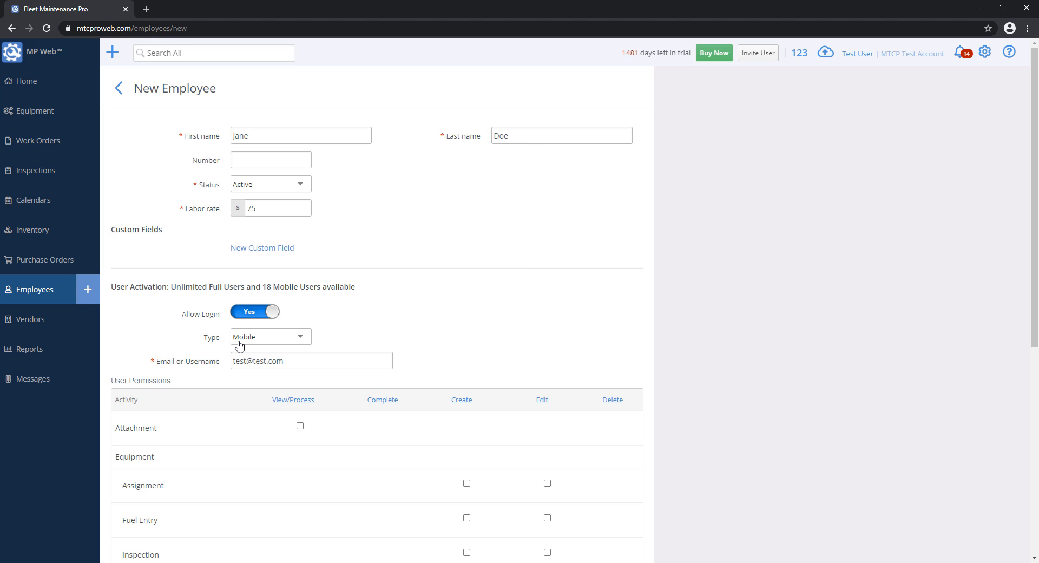
left_click_drag(153, 361, 219, 363)
left_click(221, 364)
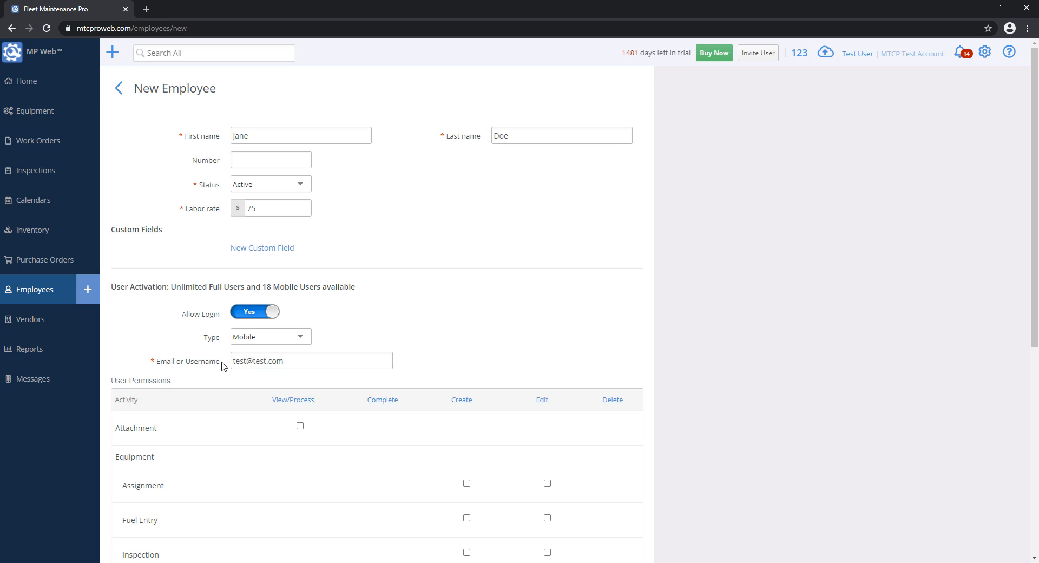
left_click(248, 341)
left_click(252, 352)
left_click(260, 337)
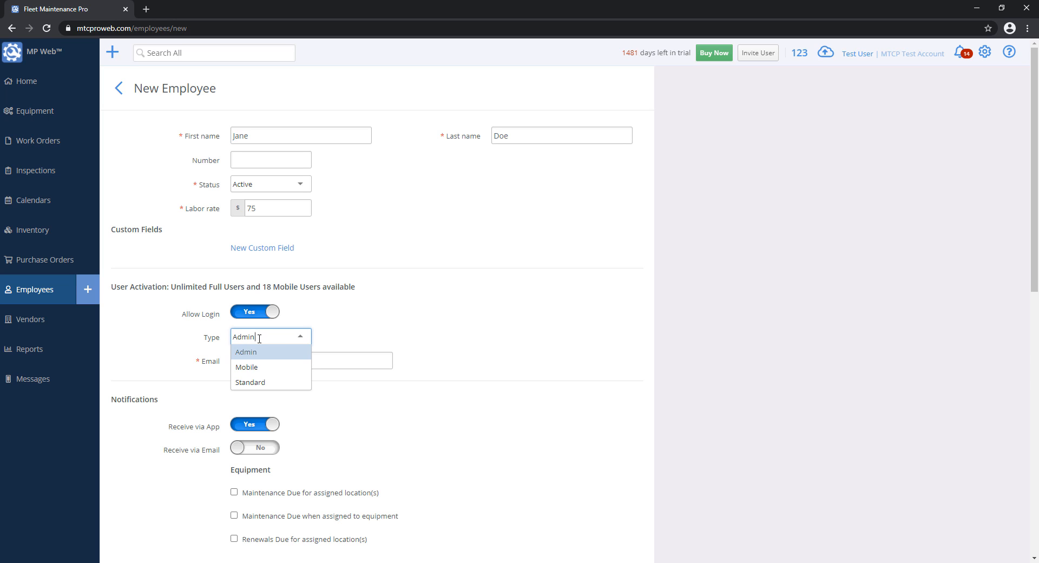
left_click(259, 382)
left_click_drag(198, 363, 226, 366)
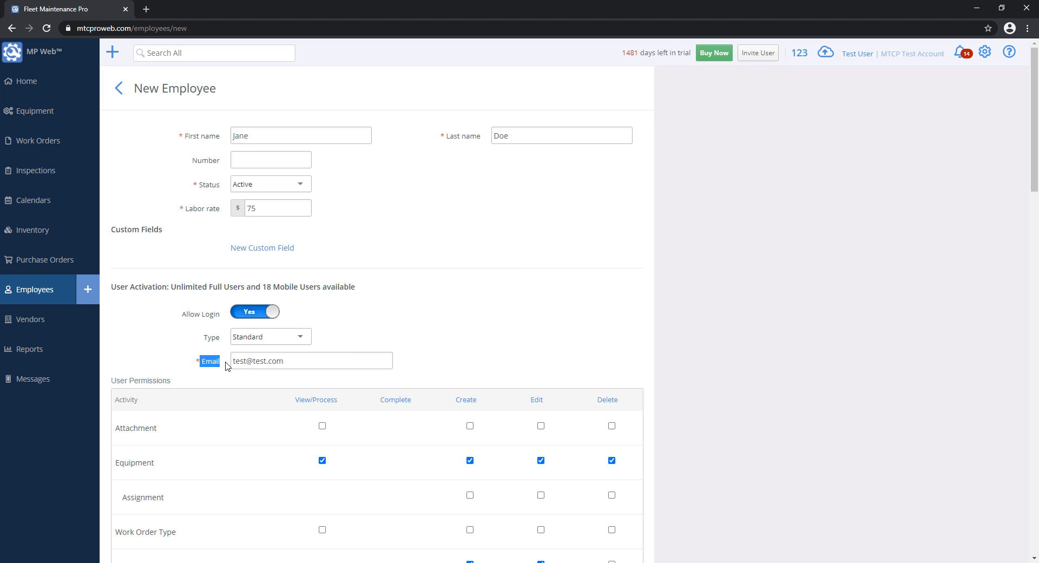
left_click(270, 341)
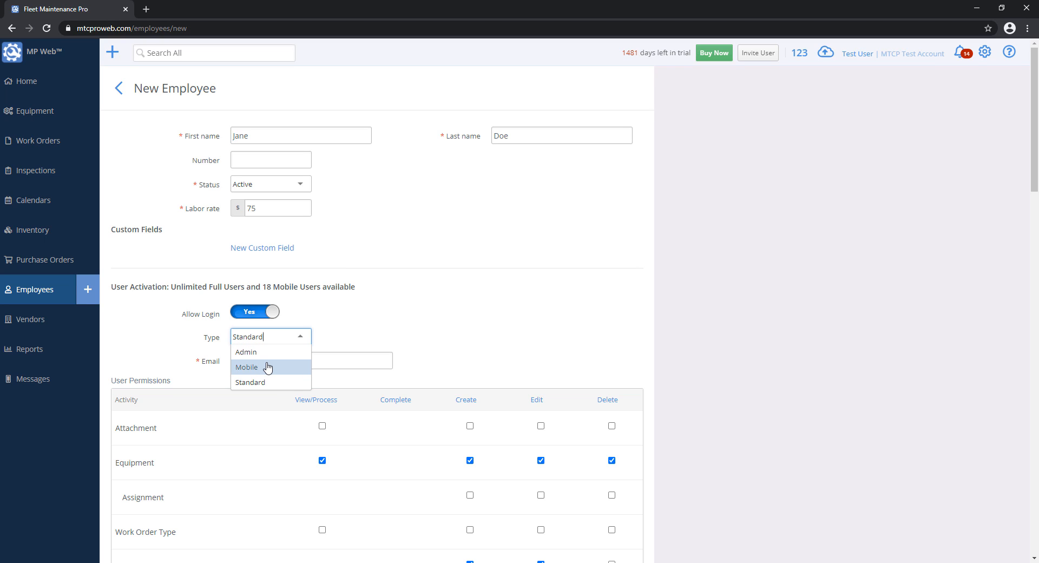
left_click(267, 368)
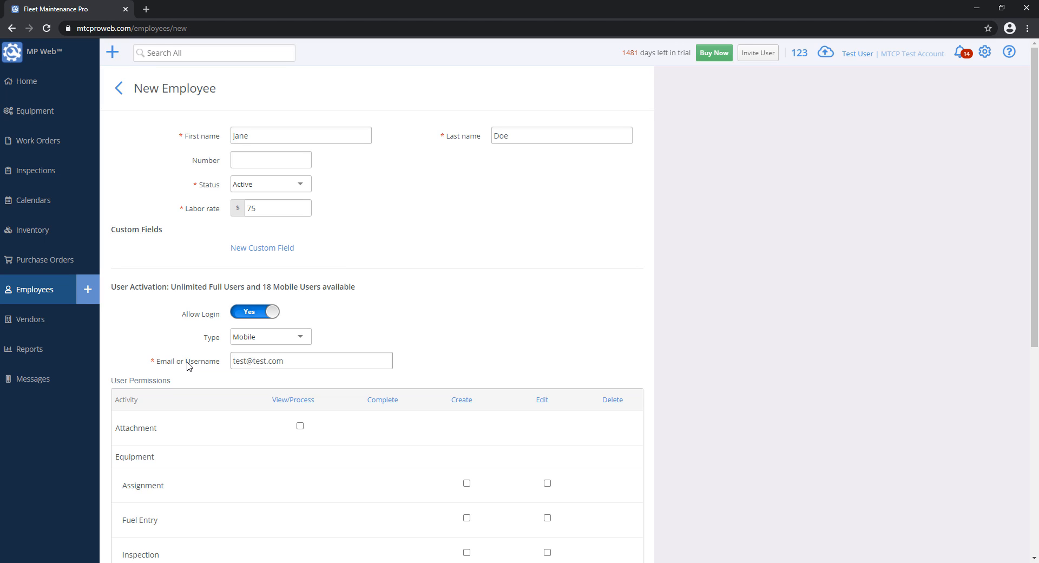
- Replace the e-mail login with a plain username, then move into the Update Password field
left_click(289, 362)
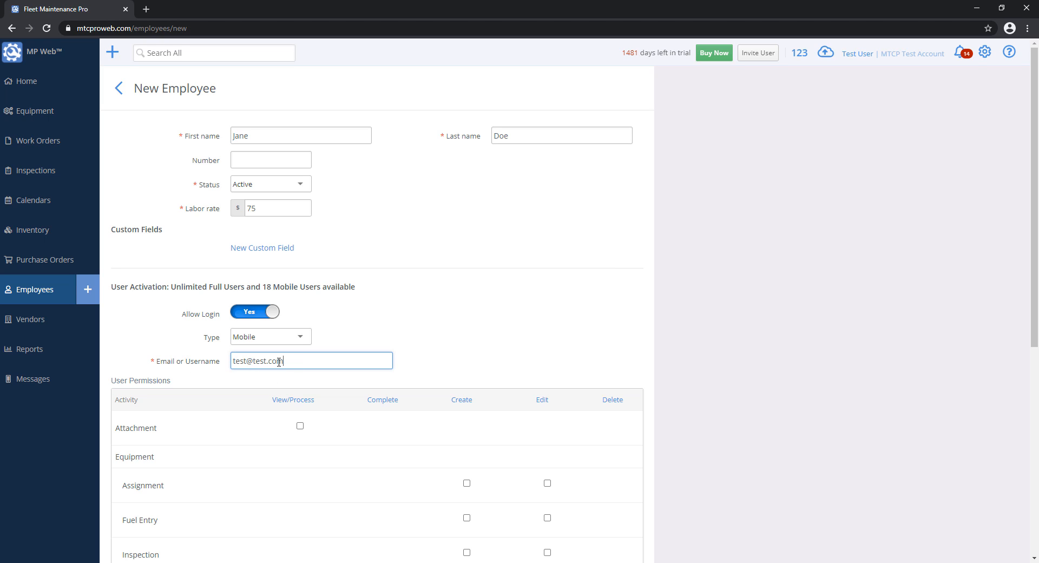
key("ctrl+a")
type("test")
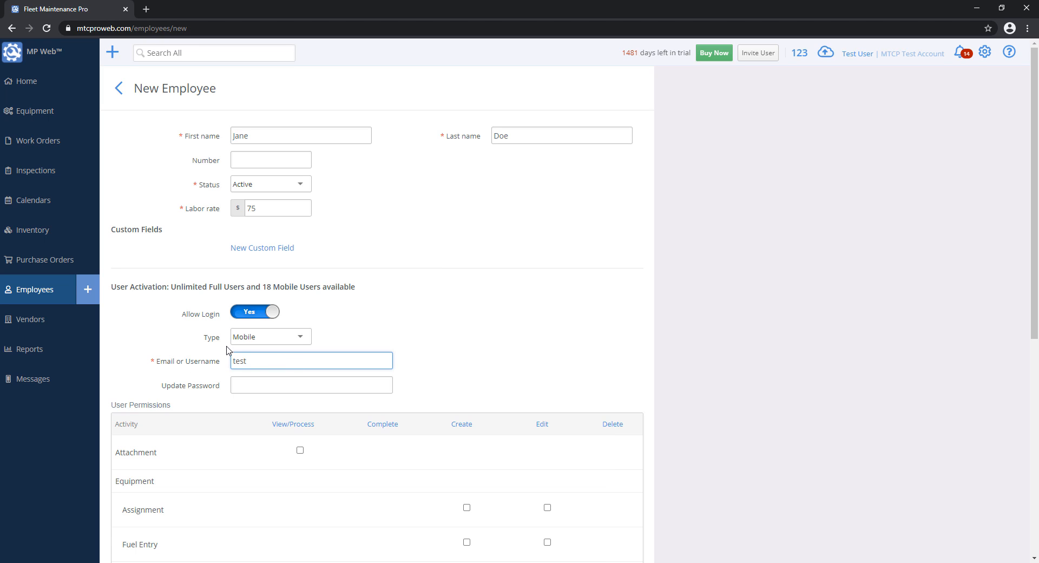
type("@")
key("BackSpace")
left_click(244, 382)
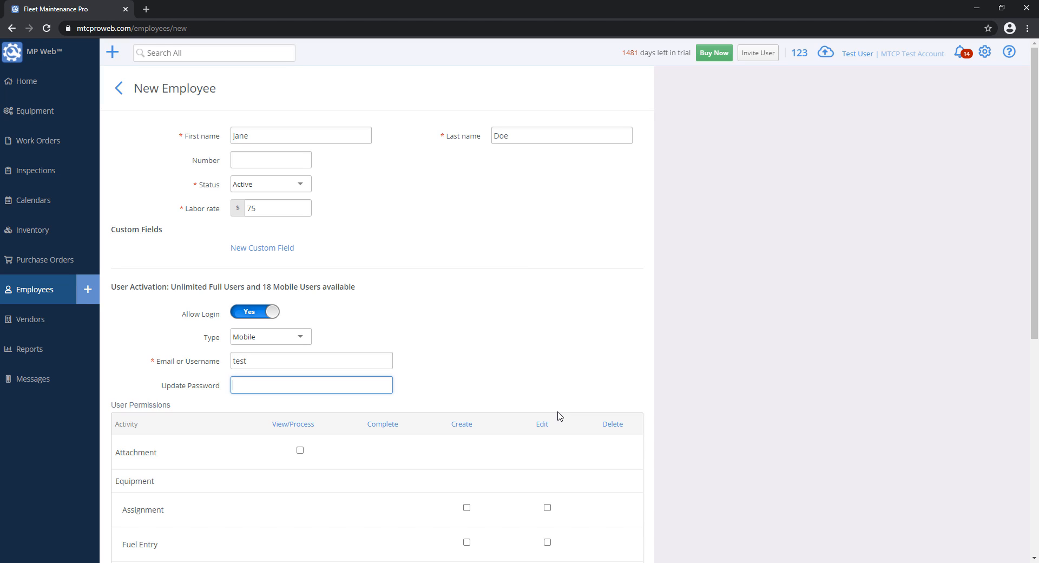
left_click_drag(278, 356, 203, 366)
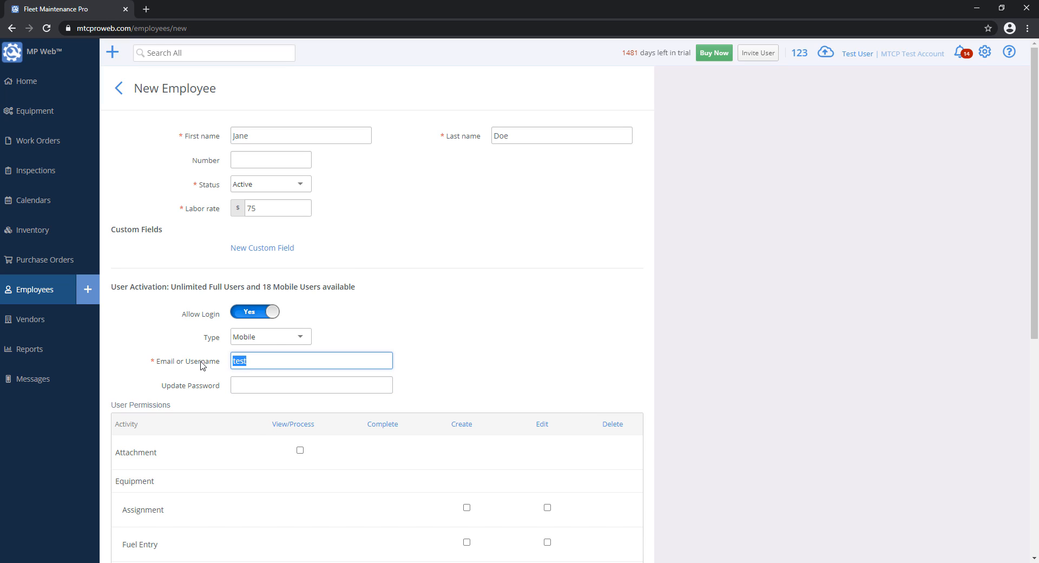
left_click(282, 382)
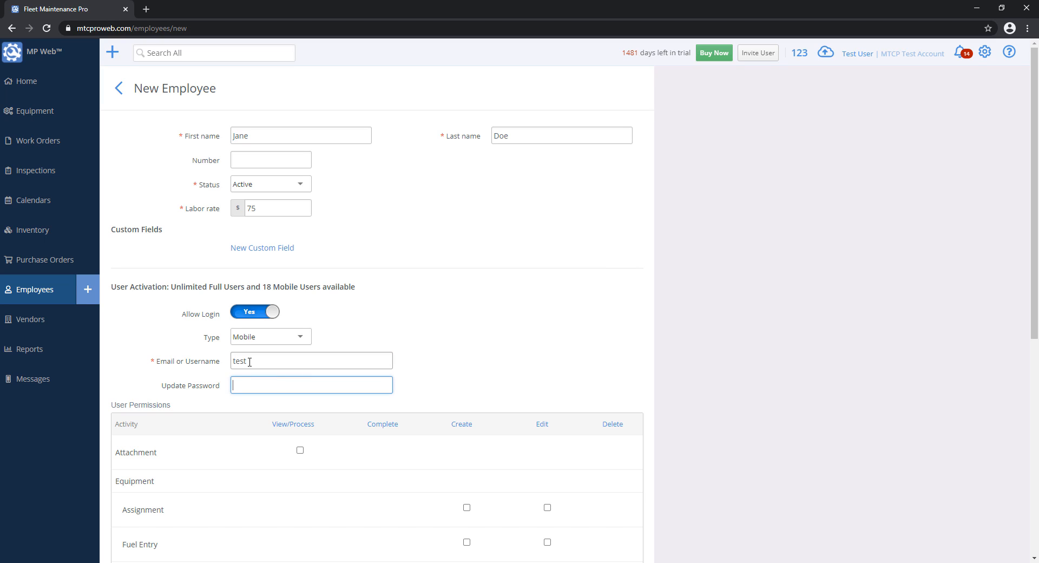
left_click_drag(270, 359, 206, 362)
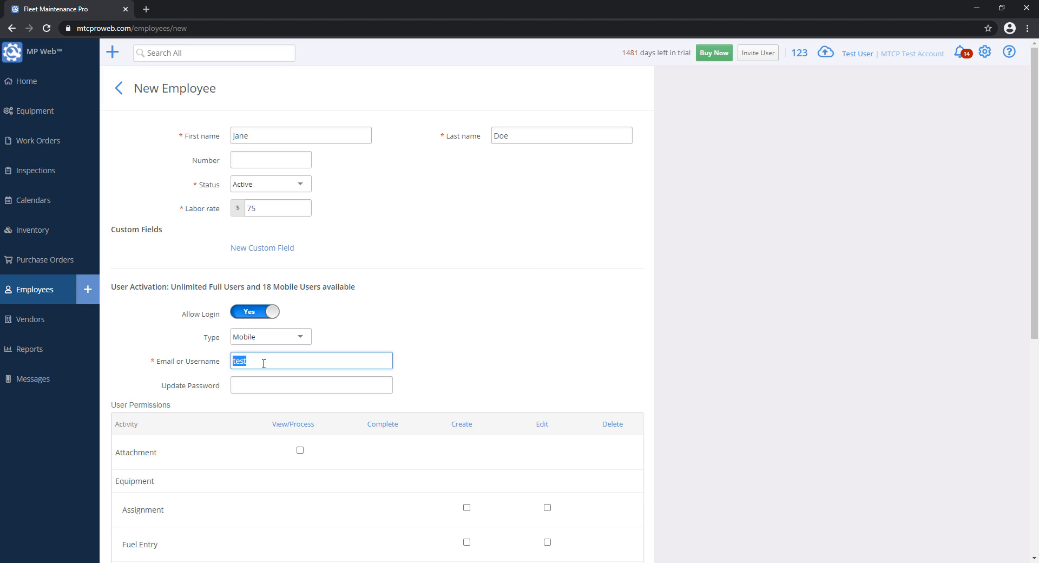
left_click(258, 383)
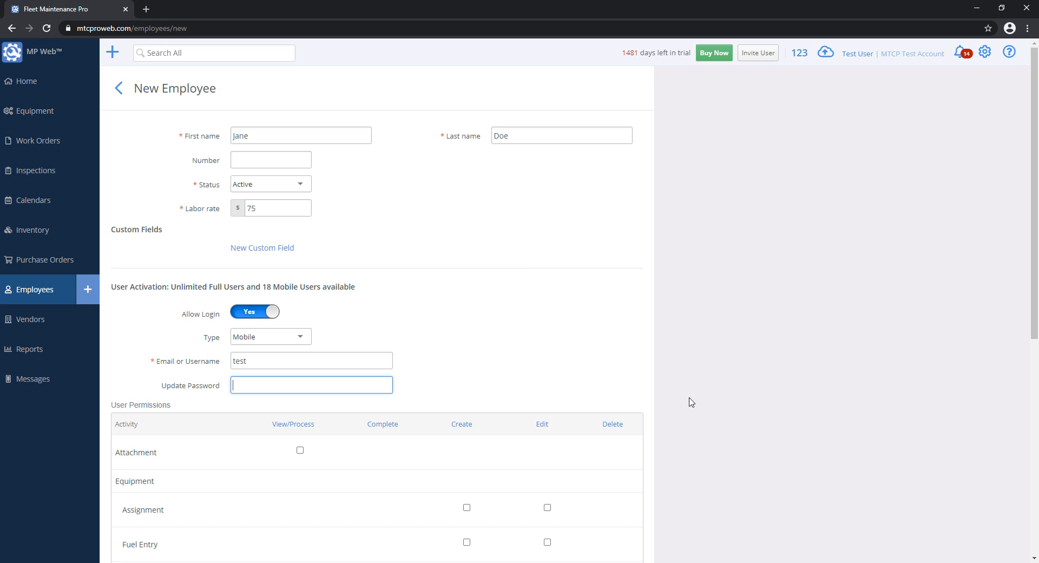
- Compare the Admin, Standard and Mobile user types, leaving the employee as Mobile for now
left_click(276, 338)
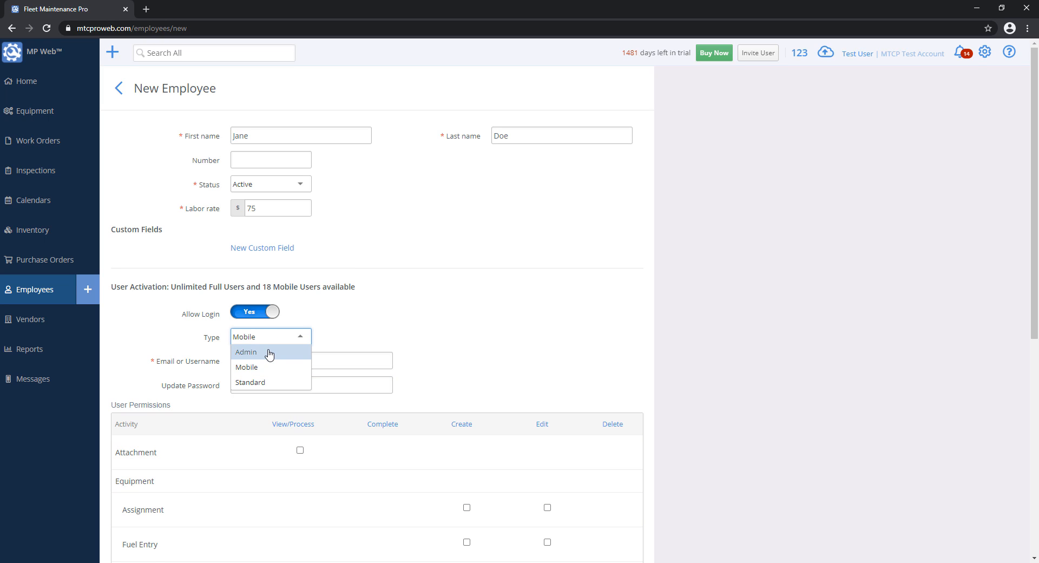
left_click(270, 353)
left_click(267, 340)
left_click(260, 382)
left_click(262, 339)
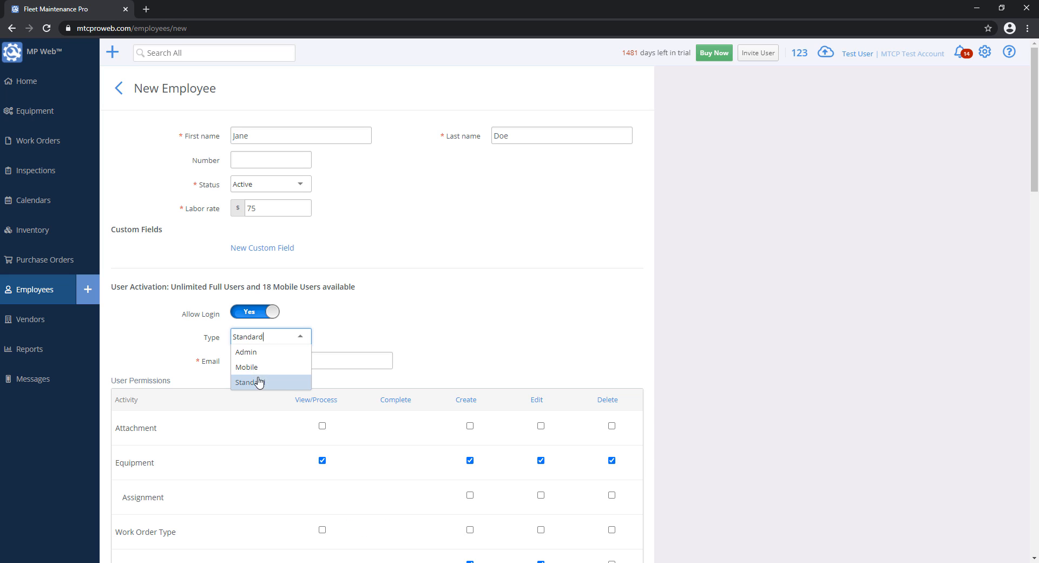
left_click(252, 368)
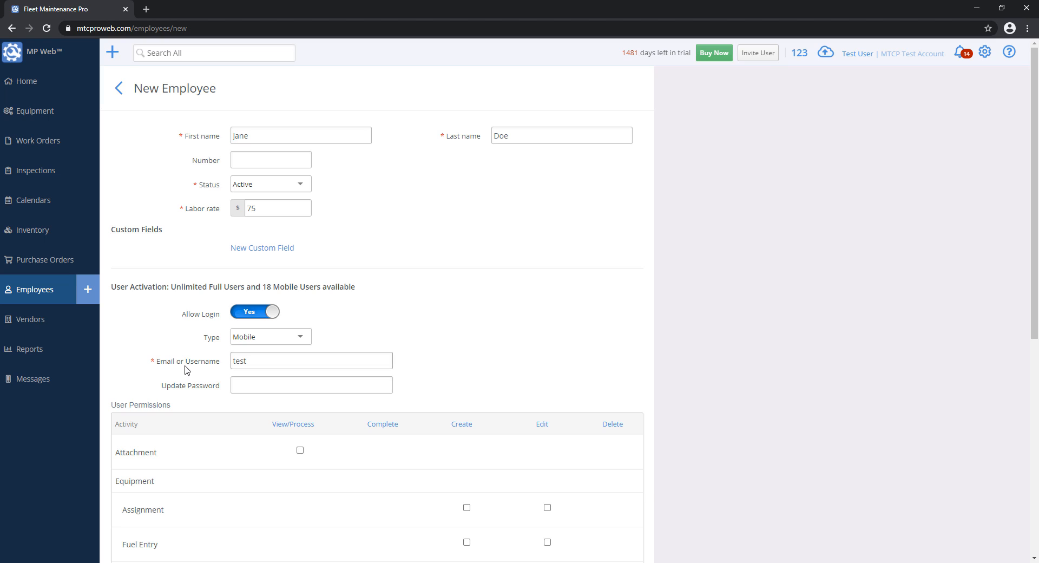
left_click(264, 340)
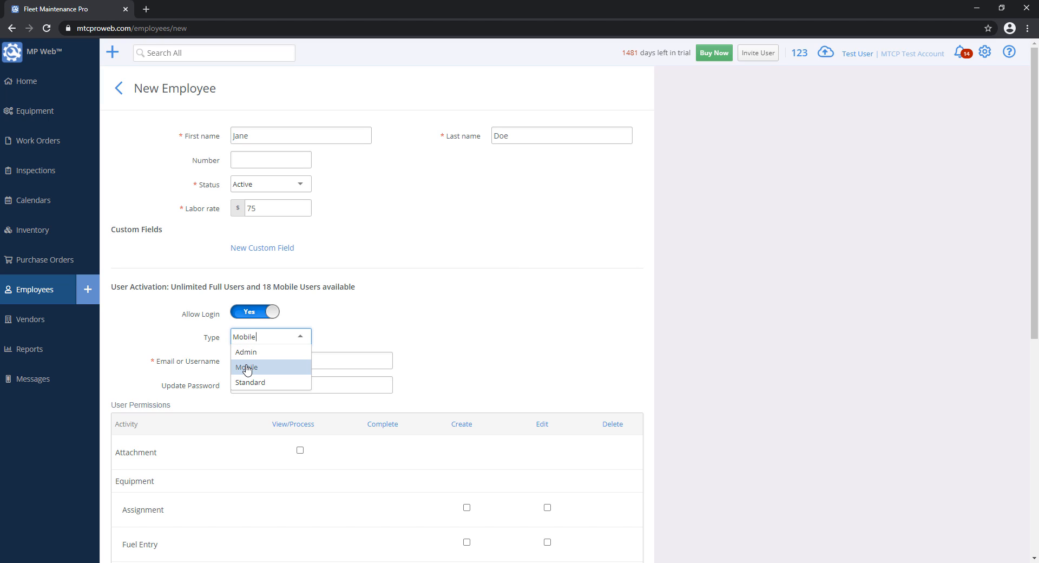
left_click(527, 327)
left_click(272, 341)
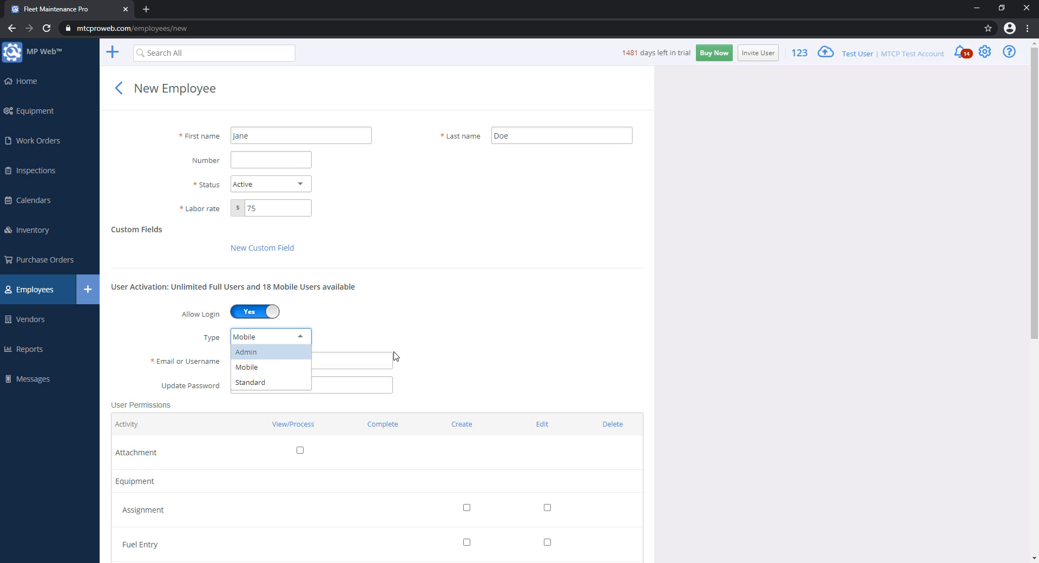
left_click(525, 346)
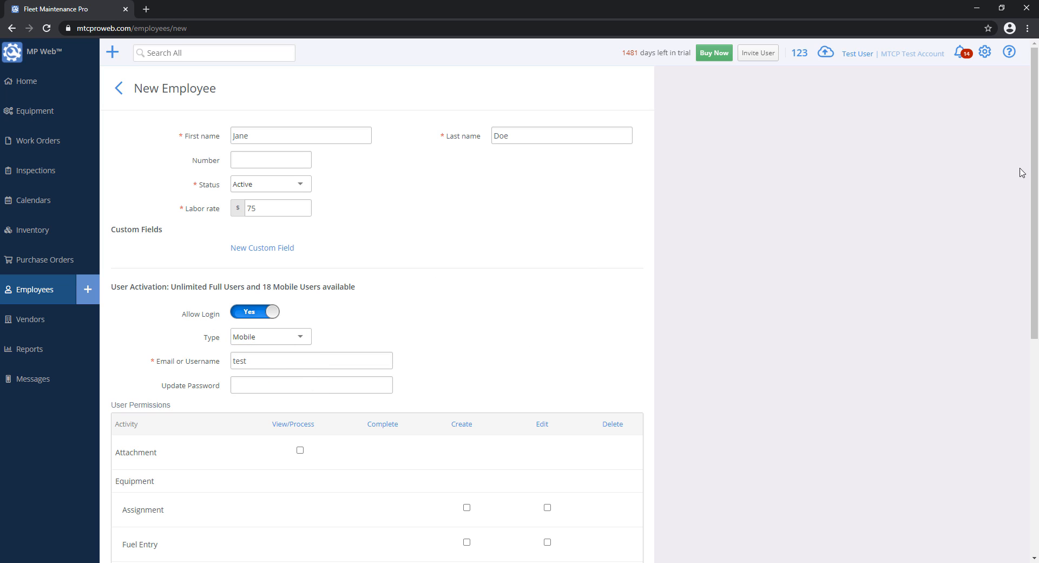
left_click_drag(1035, 173, 1037, 250)
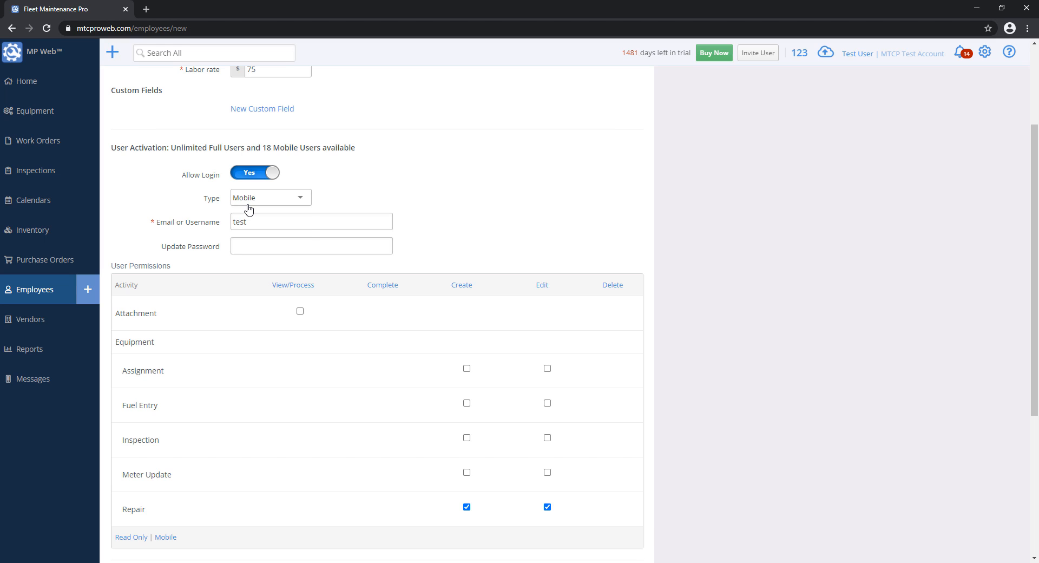
- Switch the user type to Admin, try Standard once more, then settle on Admin
left_click(248, 208)
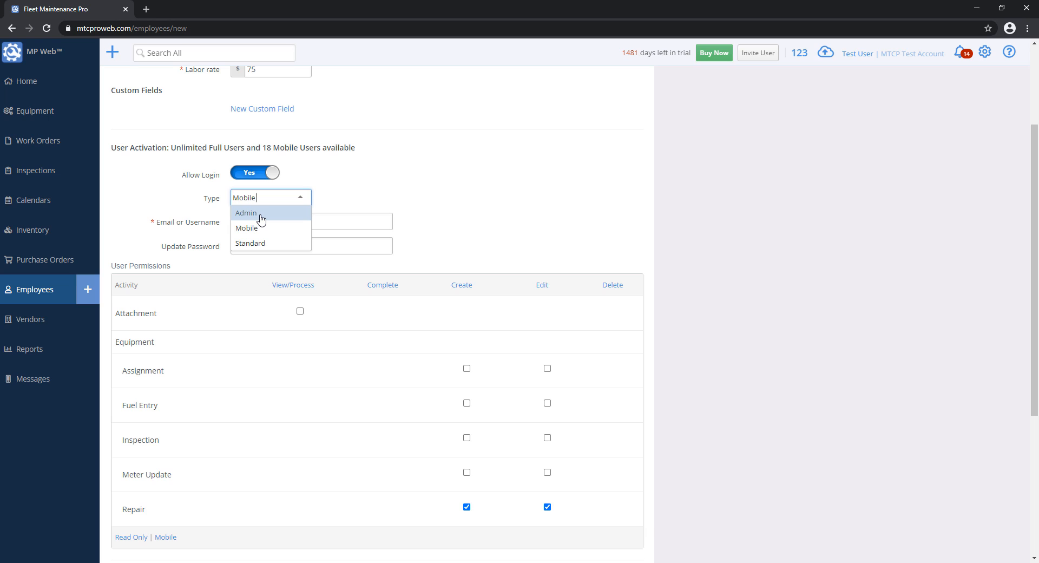
left_click(262, 215)
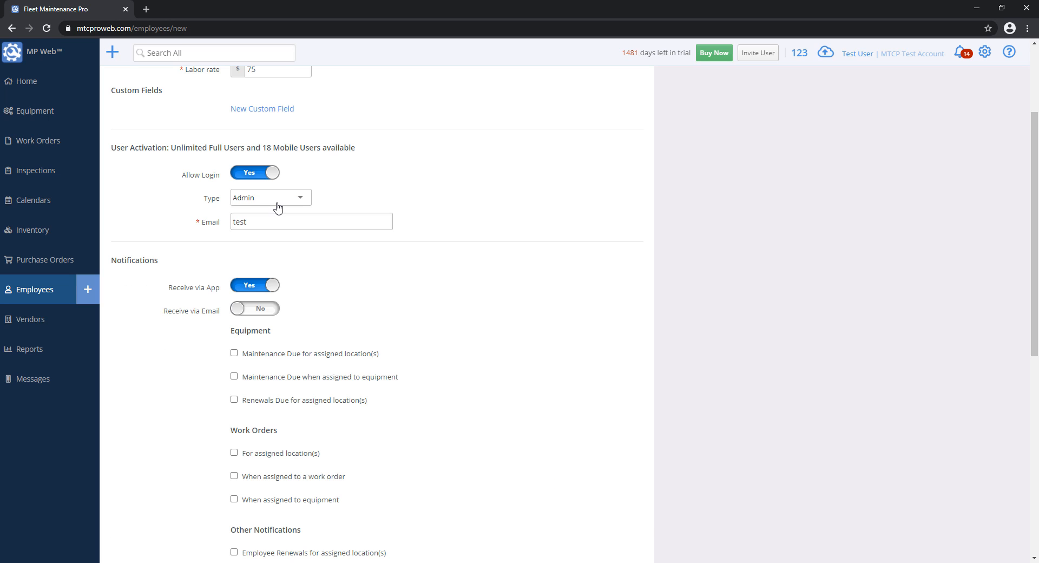
left_click(265, 199)
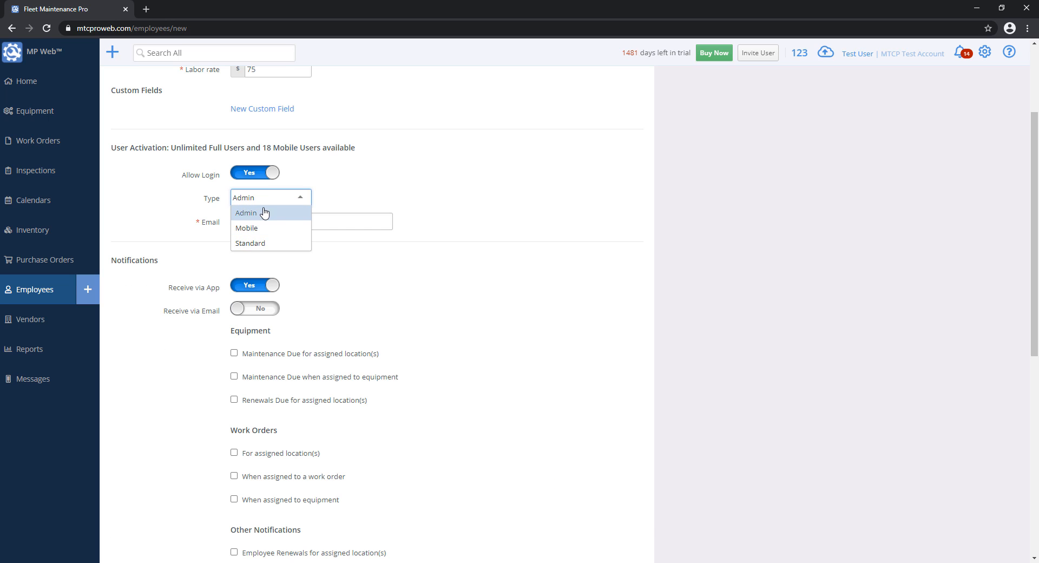
left_click(156, 259)
left_click_drag(117, 263, 297, 276)
left_click(318, 276)
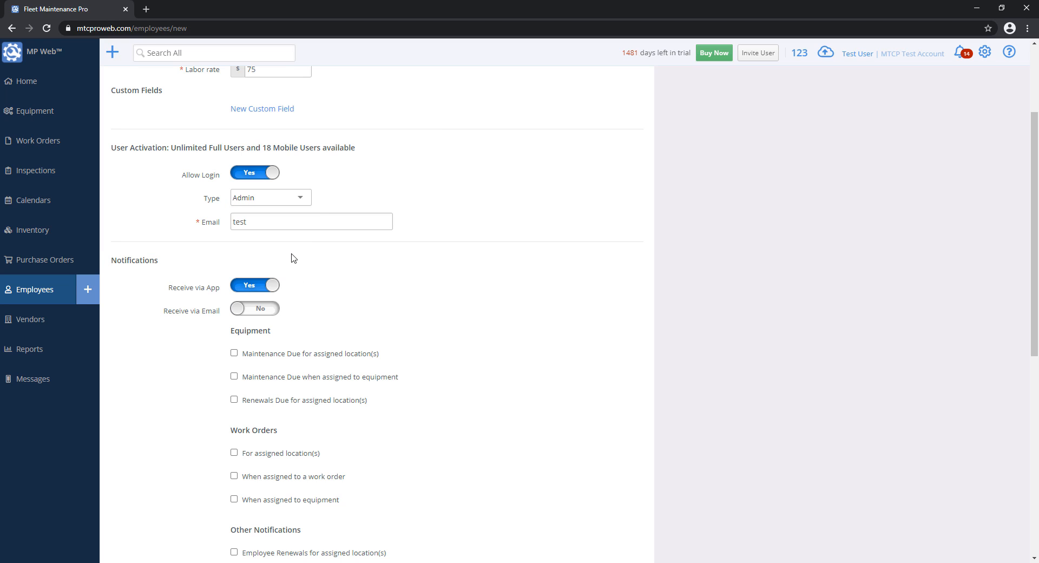
left_click(283, 200)
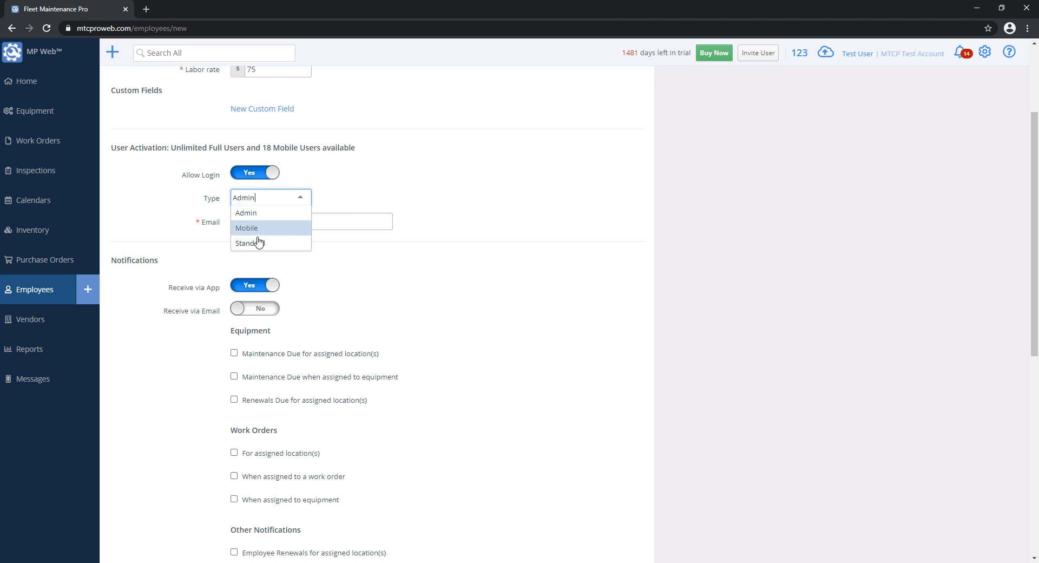
left_click(260, 236)
mouse_move(1032, 143)
left_mouse_down()
mouse_move(1031, 216)
mouse_move(1001, 344)
mouse_move(1020, 153)
left_mouse_up()
left_click(248, 183)
left_click(249, 197)
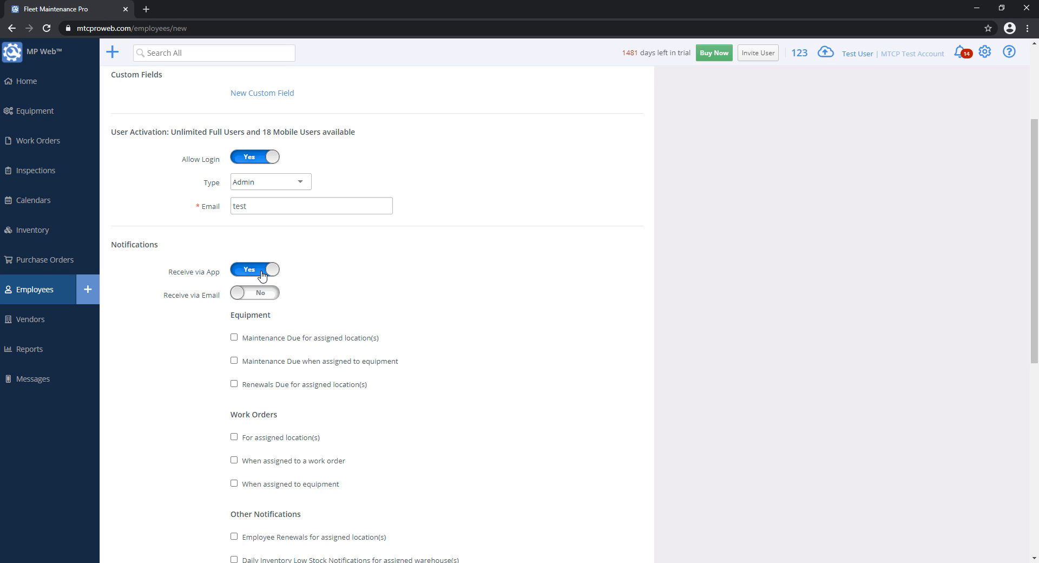
- Append 'test.com' to the Email field, leaving email and in-app notifications both on
left_click(253, 294)
left_click(300, 205)
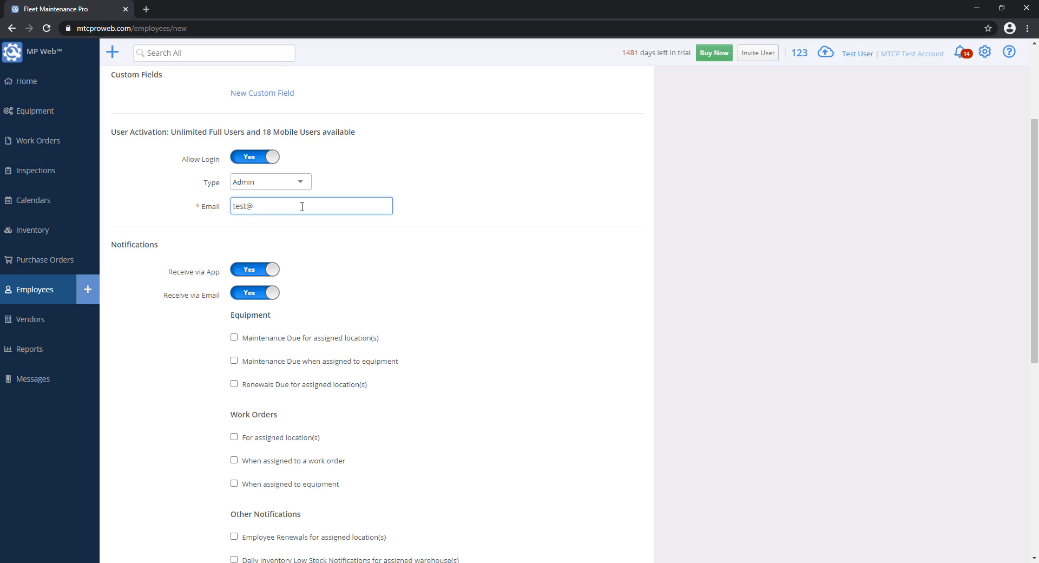
type("test.com")
left_click(250, 270)
left_click(253, 293)
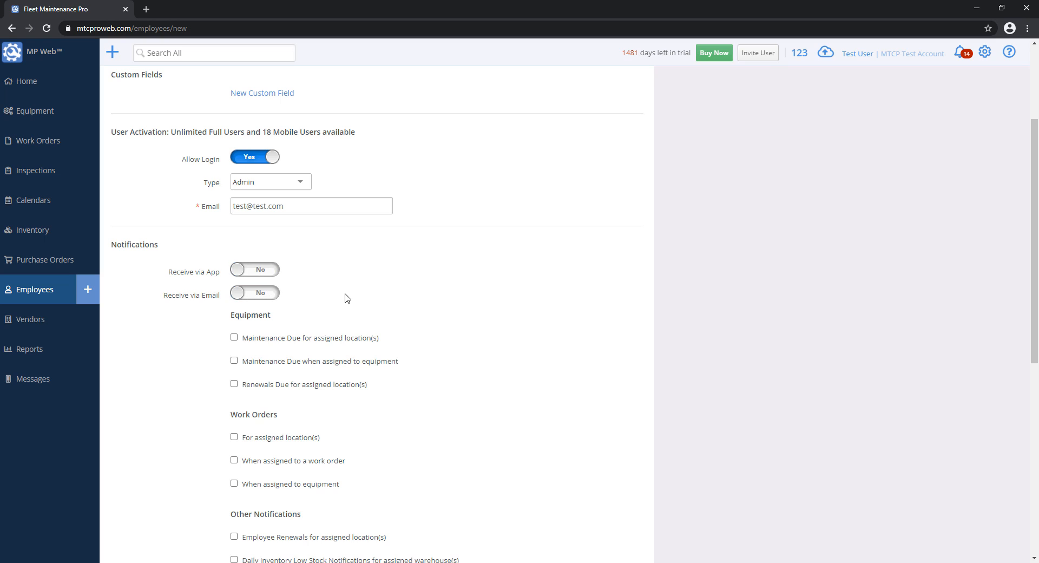
left_click(256, 275)
left_click(257, 275)
left_click(259, 293)
left_click(255, 273)
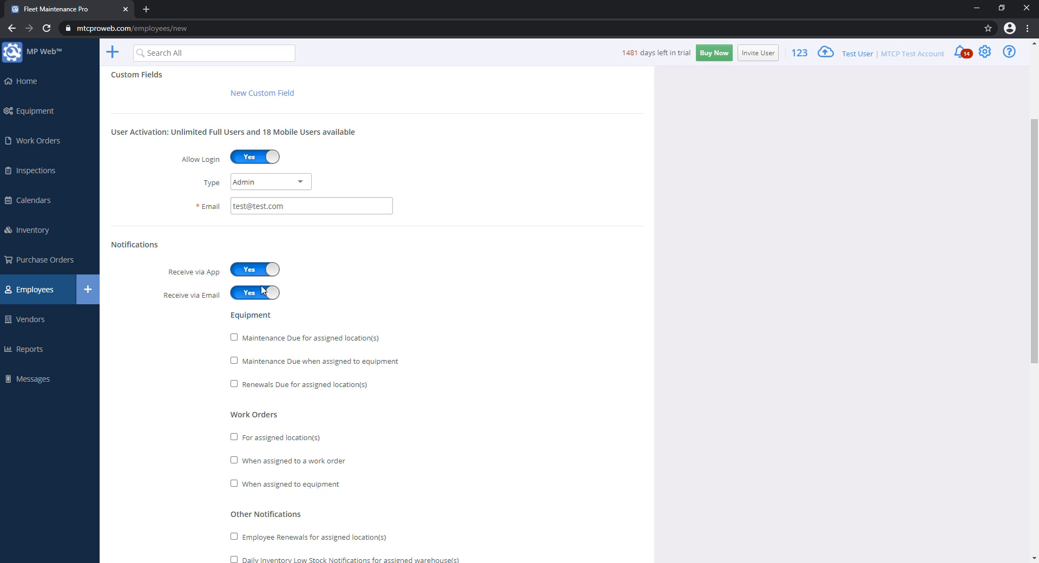
scroll(259, 303, "down", 2)
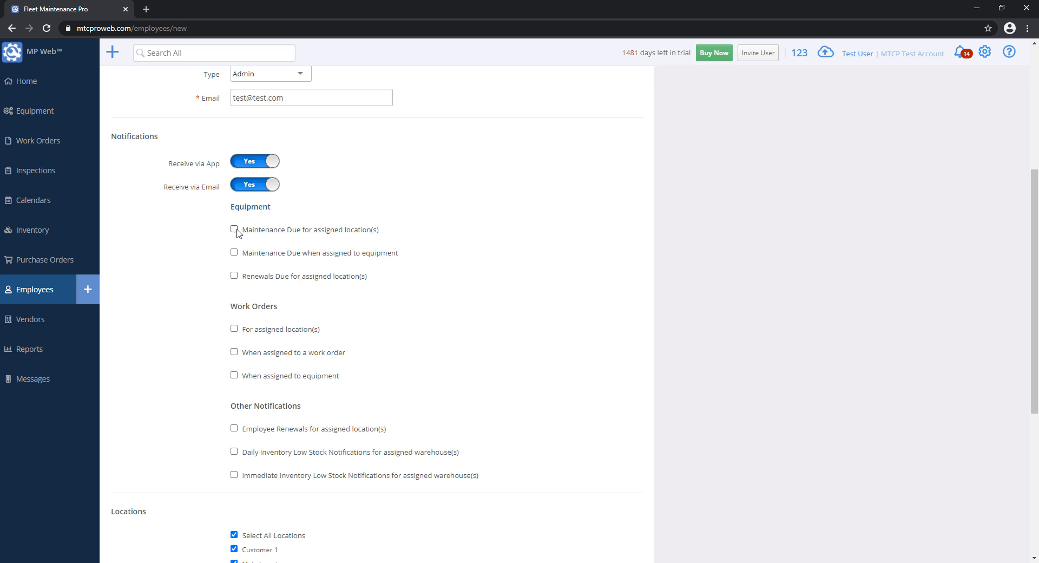
- Tick Maintenance Due for assigned locations, keeping all four locations checked
left_click(233, 229)
scroll(348, 241, "down", 3)
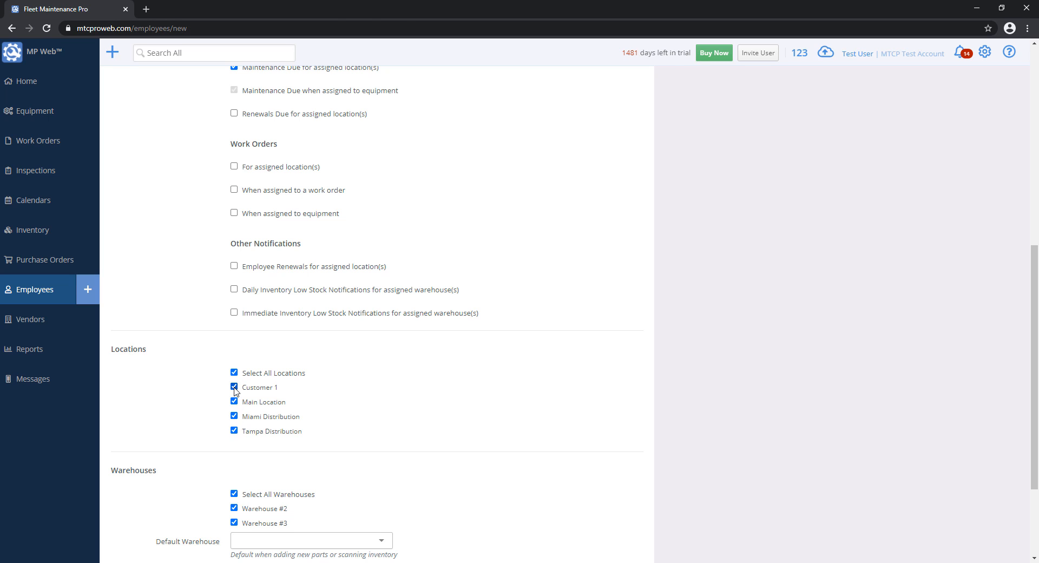
scroll(181, 297, "up", 2)
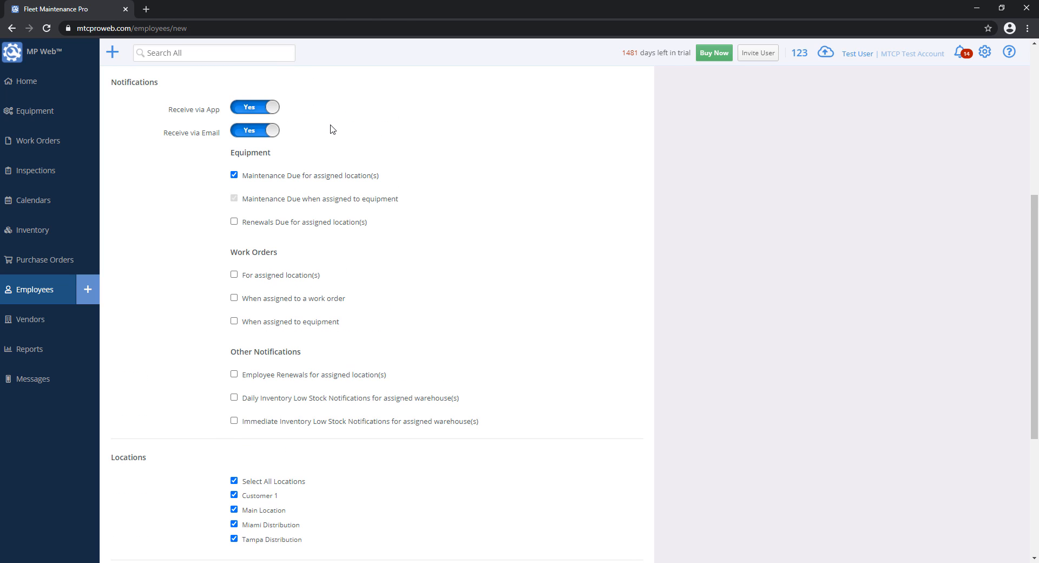
left_click(236, 511)
left_click(234, 524)
left_click(234, 538)
left_click(234, 494)
left_click(235, 495)
left_click(234, 509)
left_click(234, 523)
left_click(234, 539)
- Keep Maintenance Due alerts only for assigned equipment, not assigned locations
left_click(233, 175)
left_click(234, 200)
left_click(234, 201)
- From the Employees list, start a new employee and enter their first and last name
key("alt+Left")
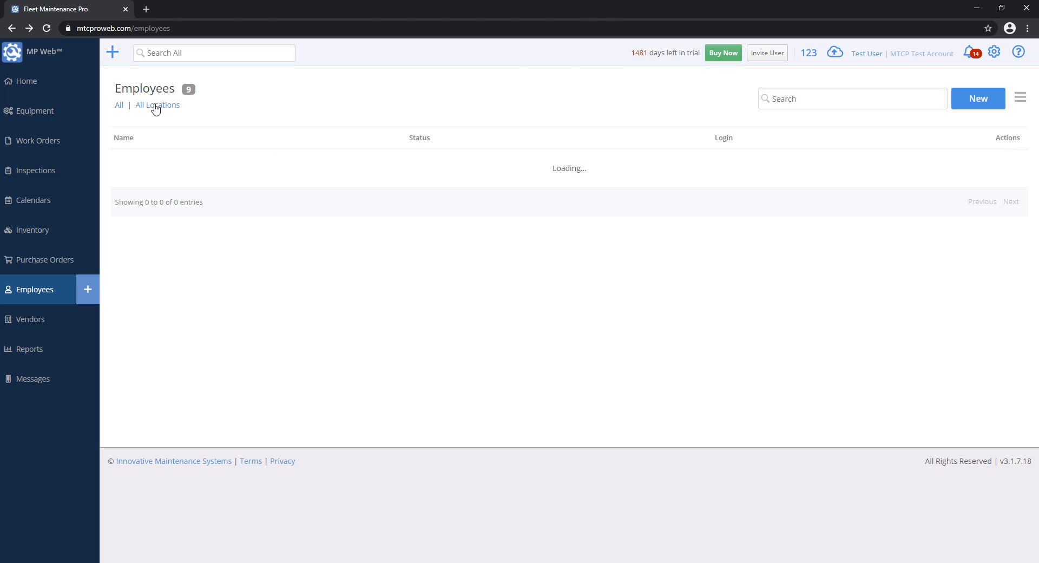
left_click(16, 32)
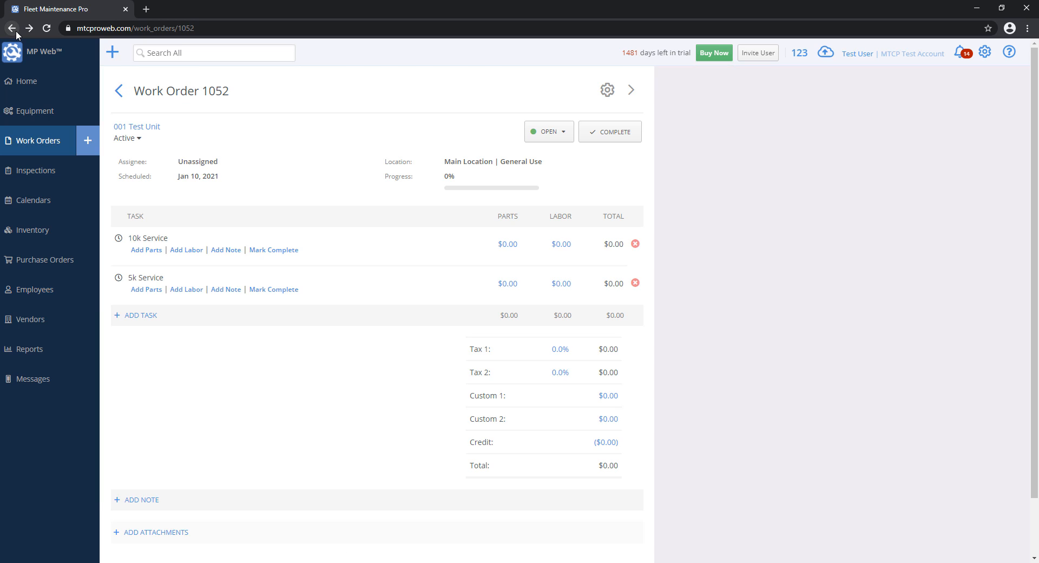
left_click(34, 27)
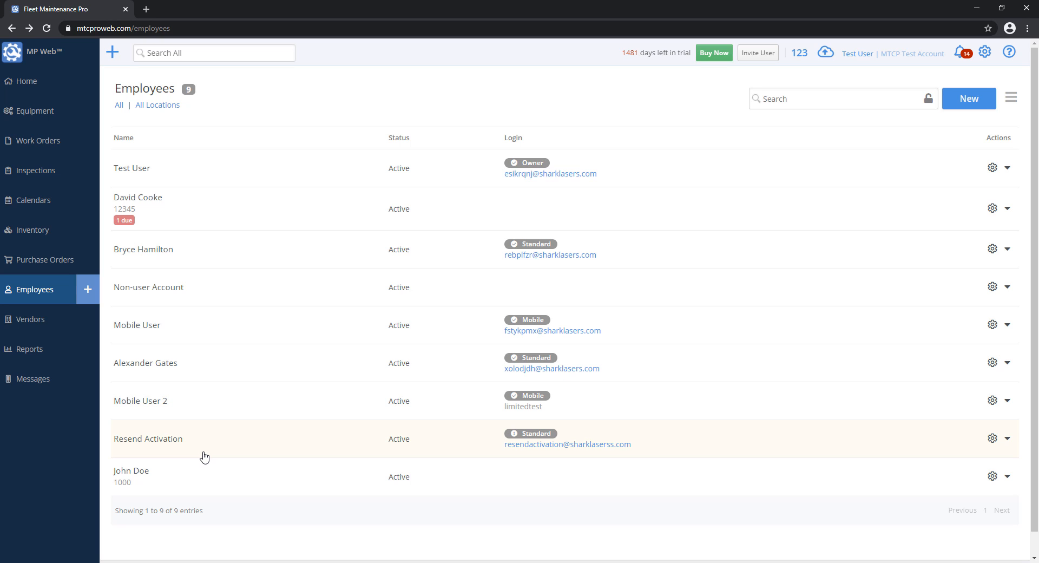
left_click(966, 99)
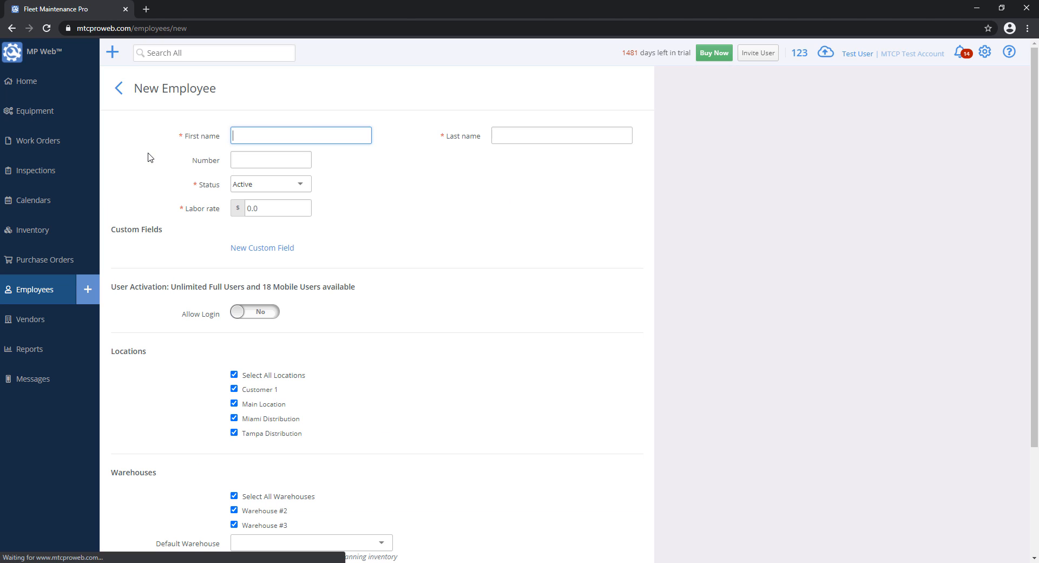
type("Jane")
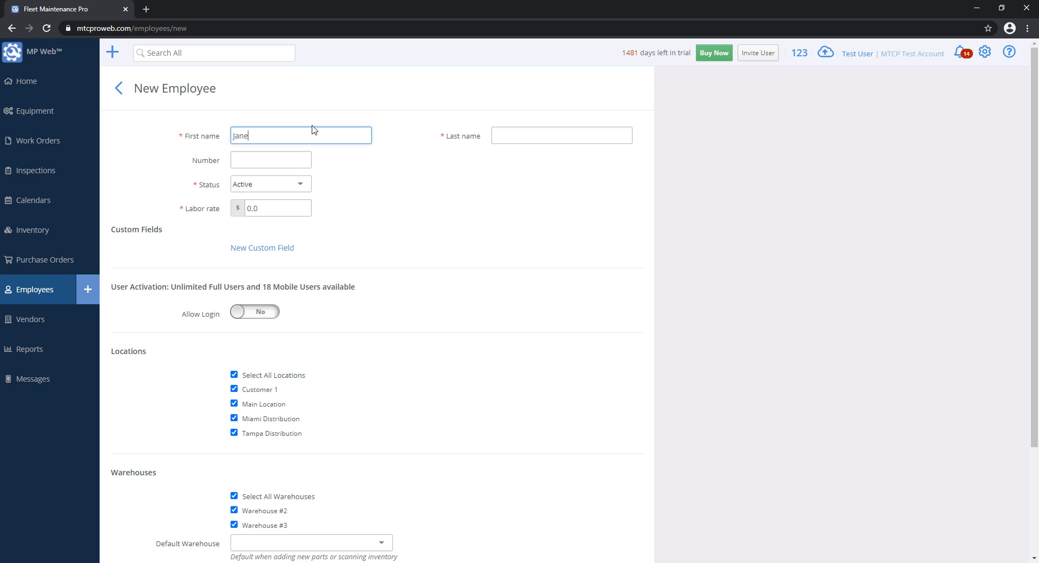
key("Tab")
type("Doe")
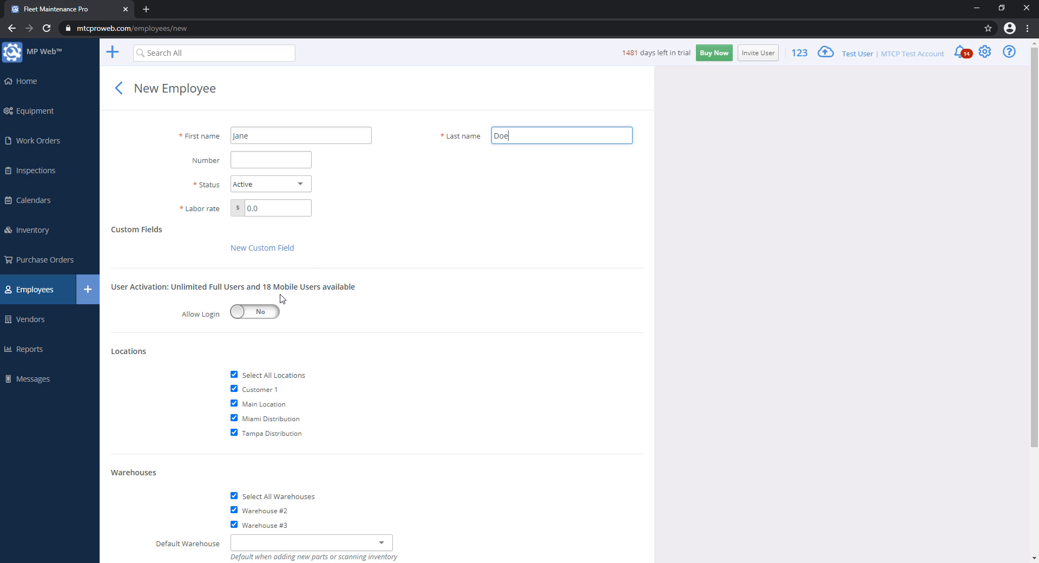
- Allow login, set the type to Admin, and fill in the suggested login e-mail
left_click(258, 312)
scroll(485, 260, "down", 2)
left_click(271, 229)
left_click(269, 243)
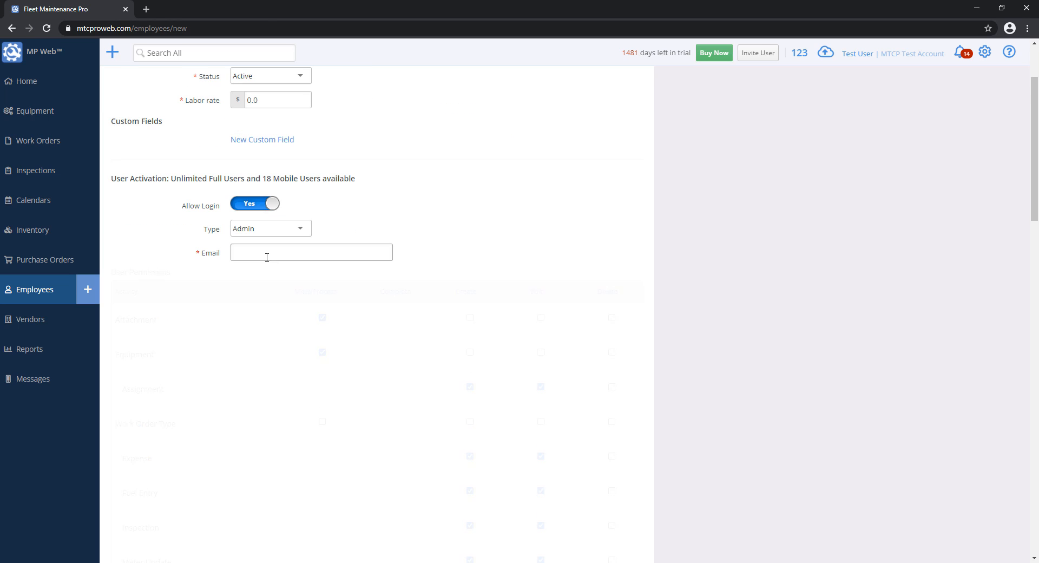
left_click(262, 251)
left_click(274, 276)
scroll(394, 327, "down", 3)
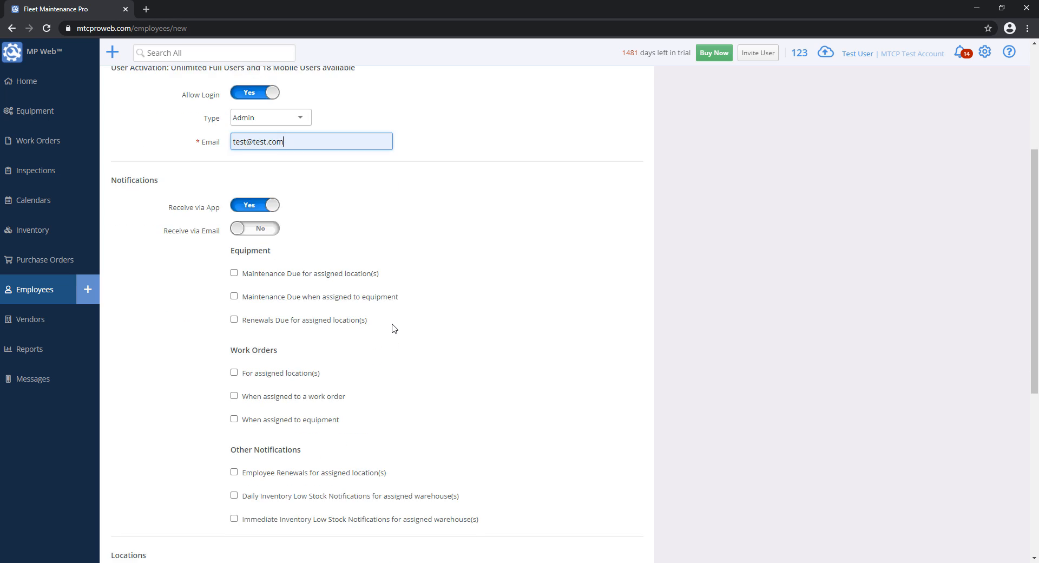
left_click(234, 246)
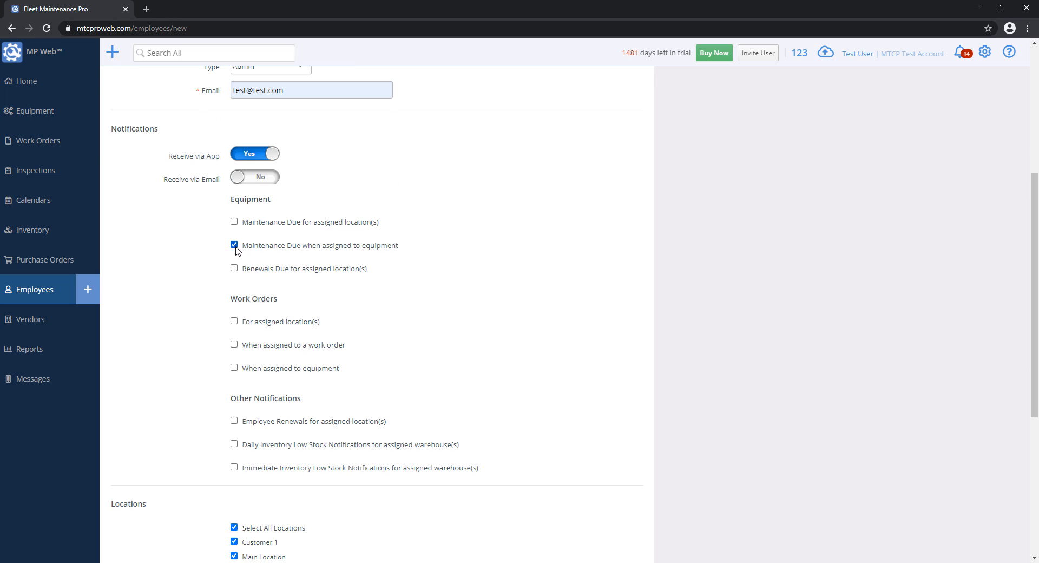
left_click(236, 247)
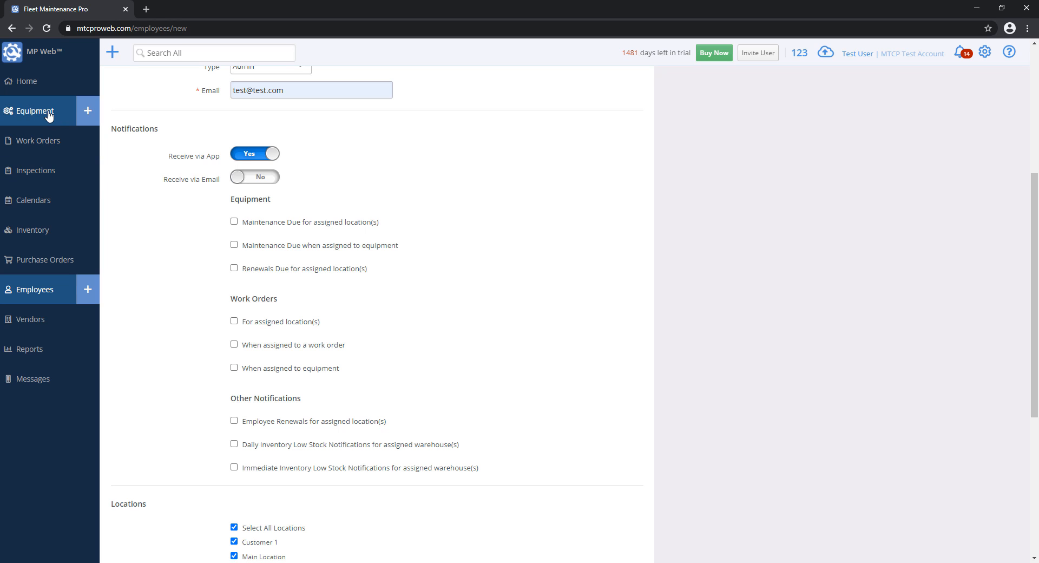
scroll(221, 269, "down", 5)
- Save, fix the duplicate e-mail by appending '1111', and save again
left_click(263, 517)
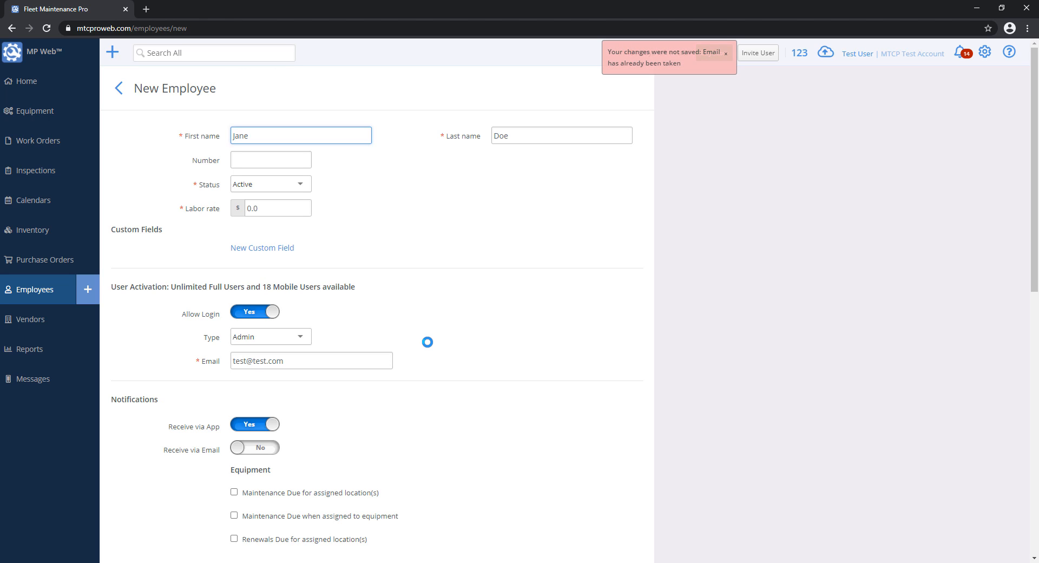
left_click(265, 360)
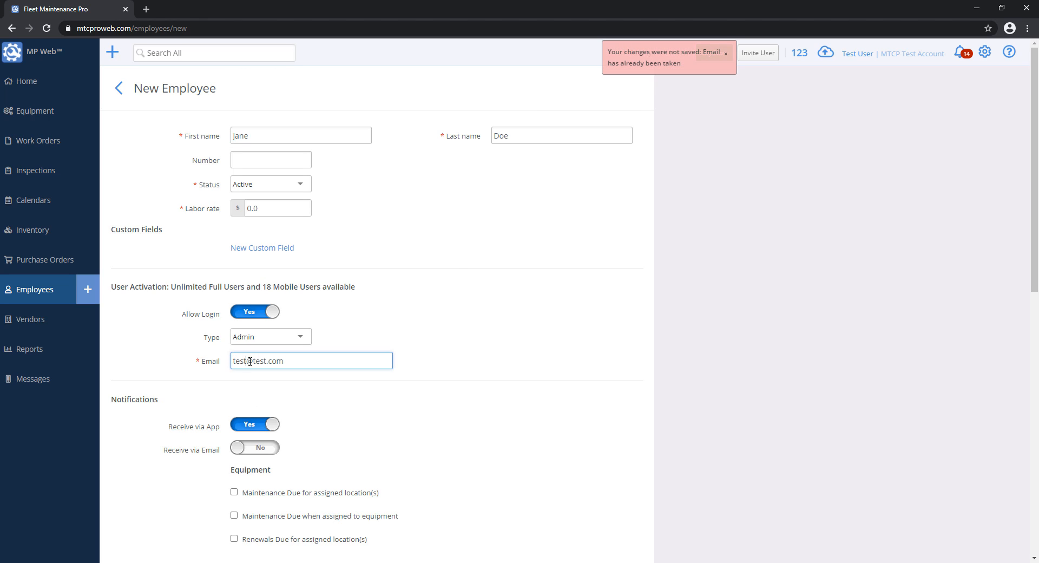
type("1111")
scroll(308, 419, "down", 15)
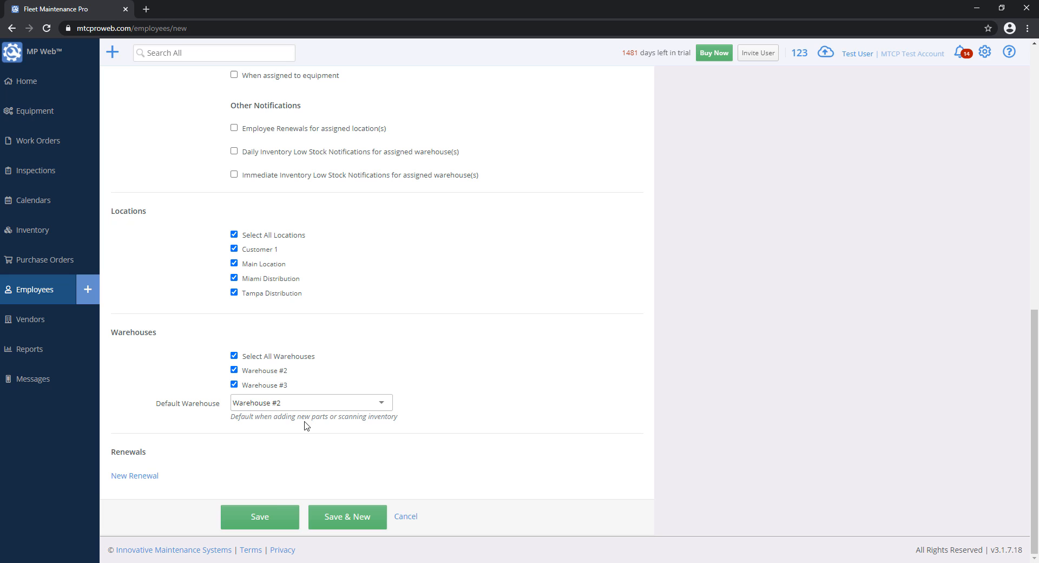
left_click(273, 518)
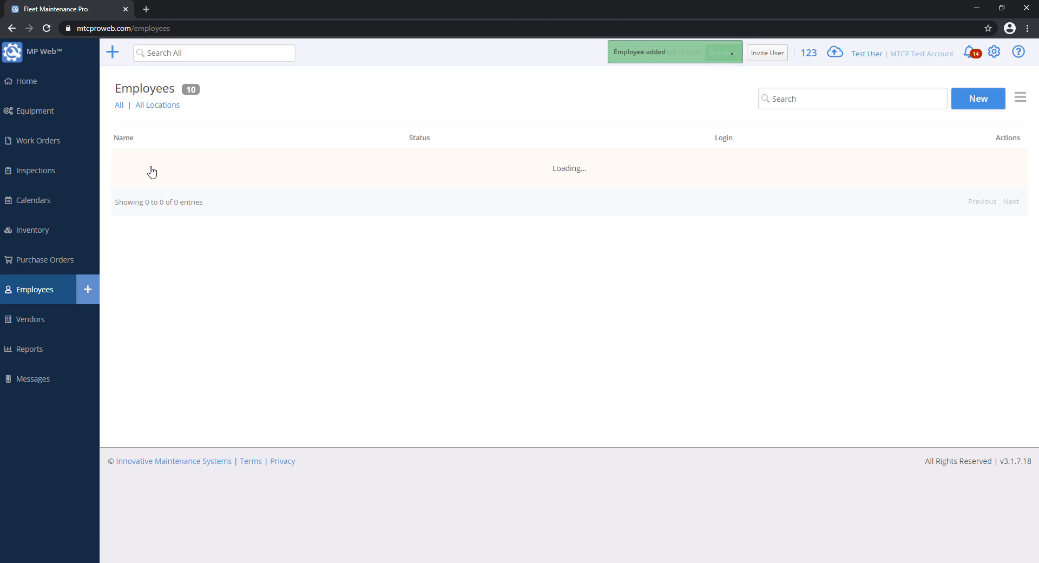
- Edit the HR773 tow truck to use the new Admin employee as operator, then return to Employees
left_click(37, 111)
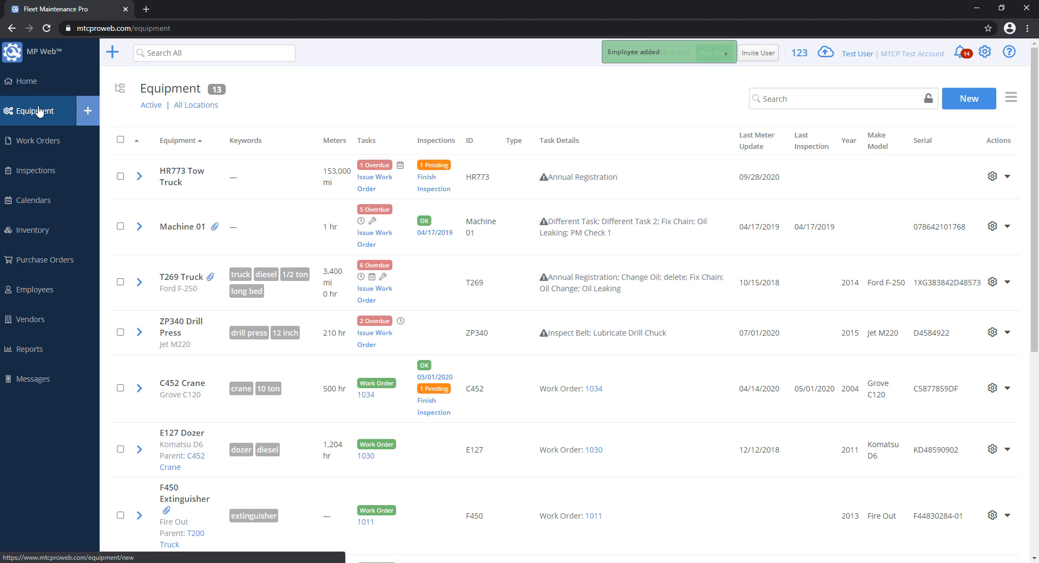
left_click(275, 180)
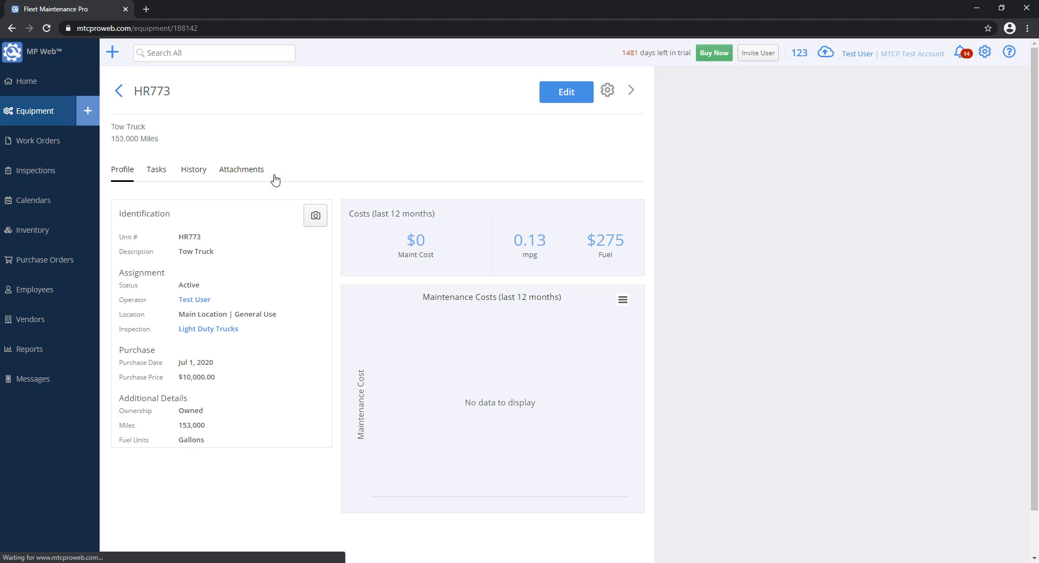
left_click(563, 96)
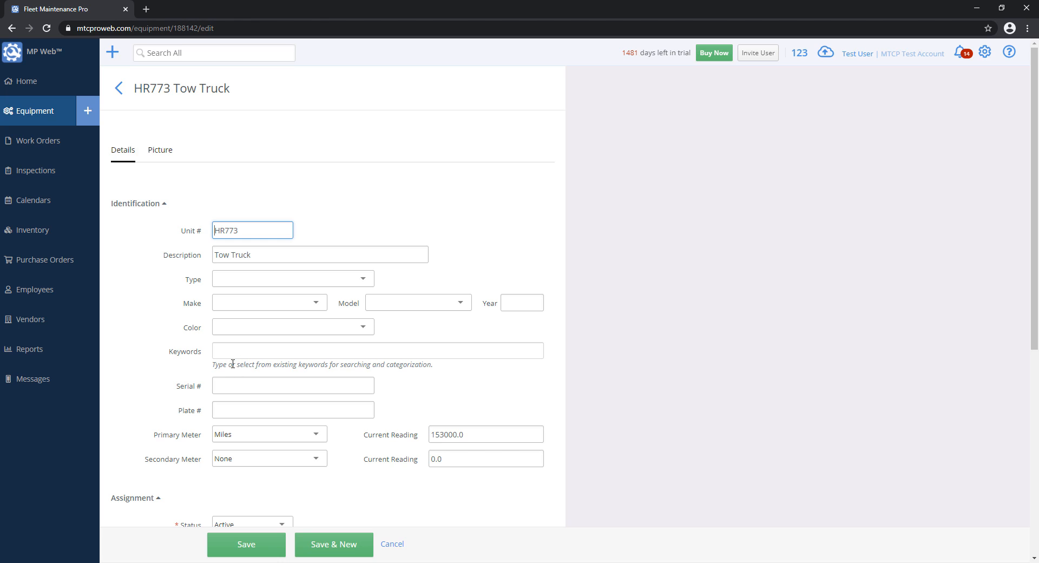
scroll(204, 372, "down", 6)
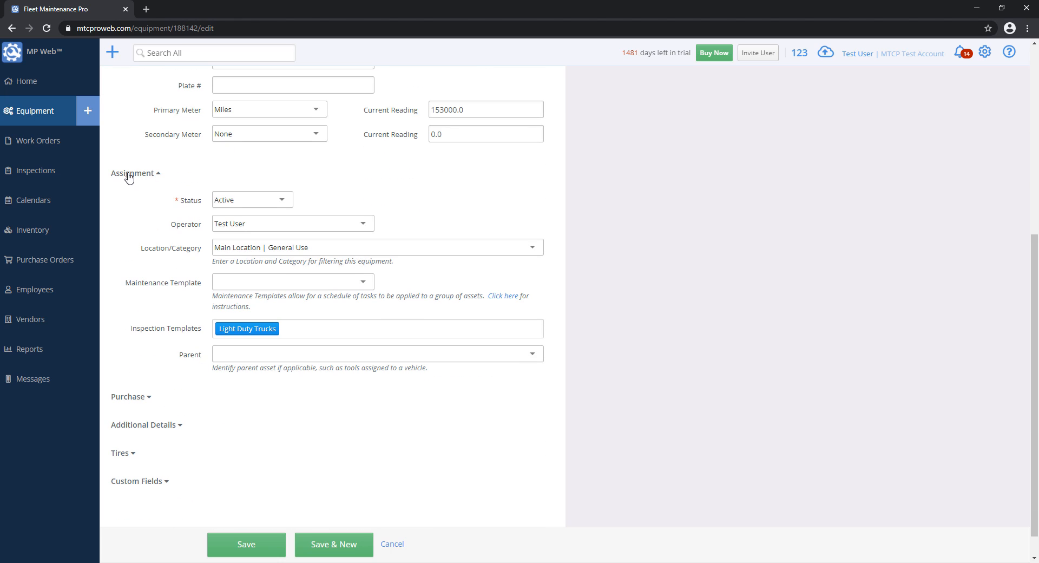
left_click(239, 225)
left_click(240, 256)
left_click(67, 299)
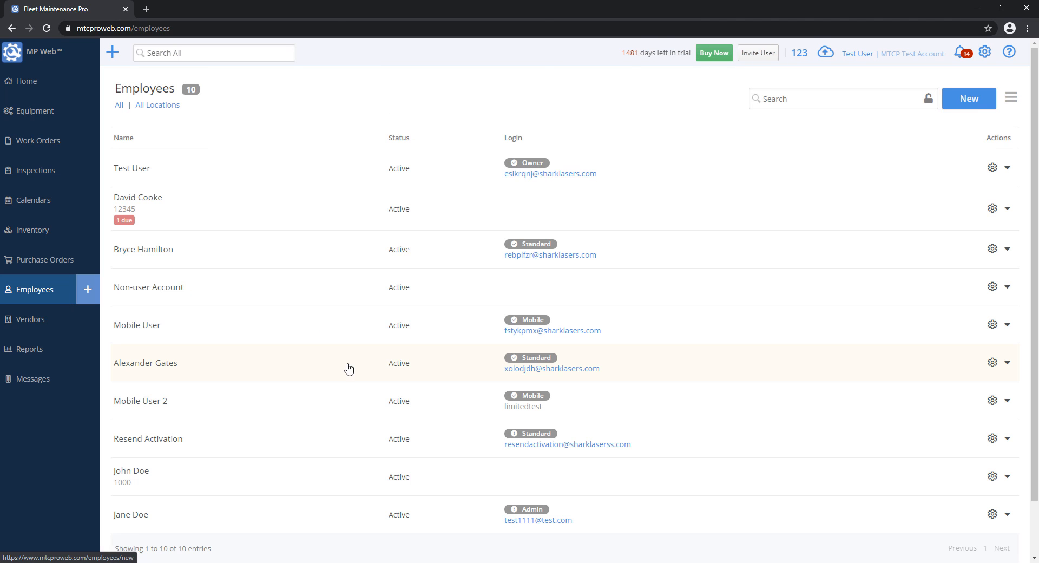
- Open the new employee's record for editing, leaving Maintenance Due for assigned equipment unticked
left_click(164, 517)
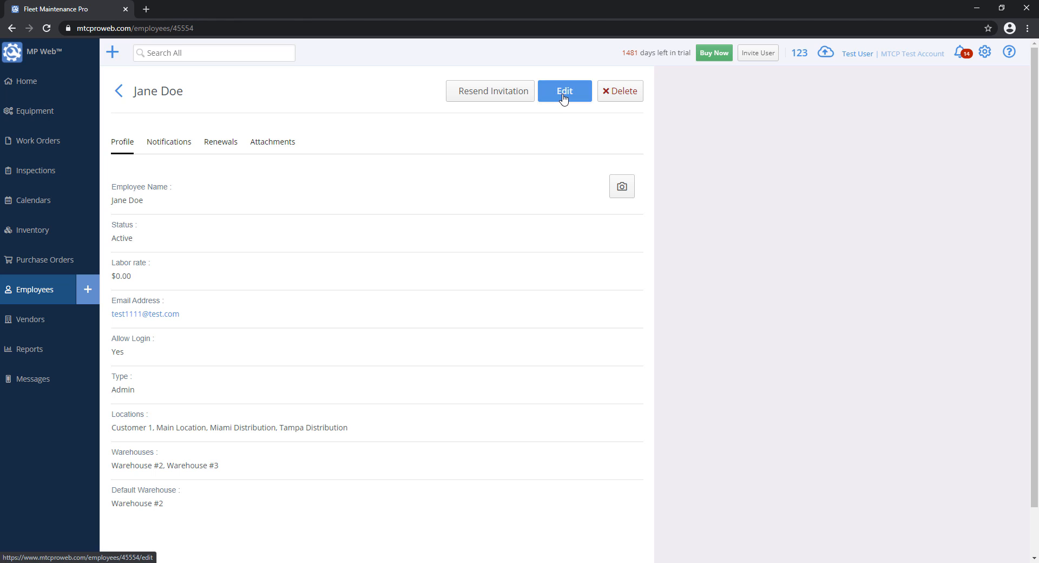
left_click(563, 98)
scroll(556, 236, "down", 6)
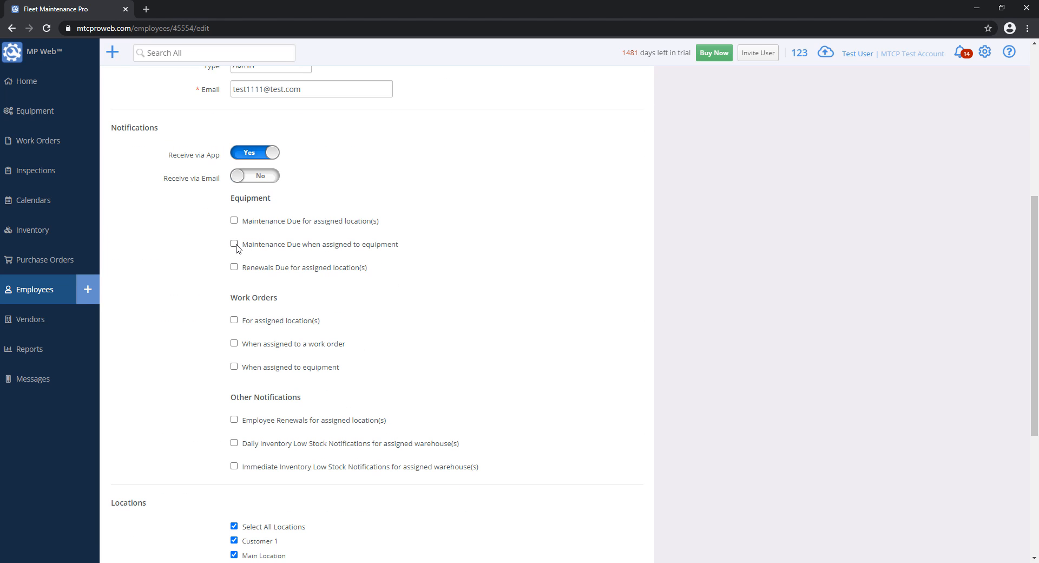
left_click(233, 244)
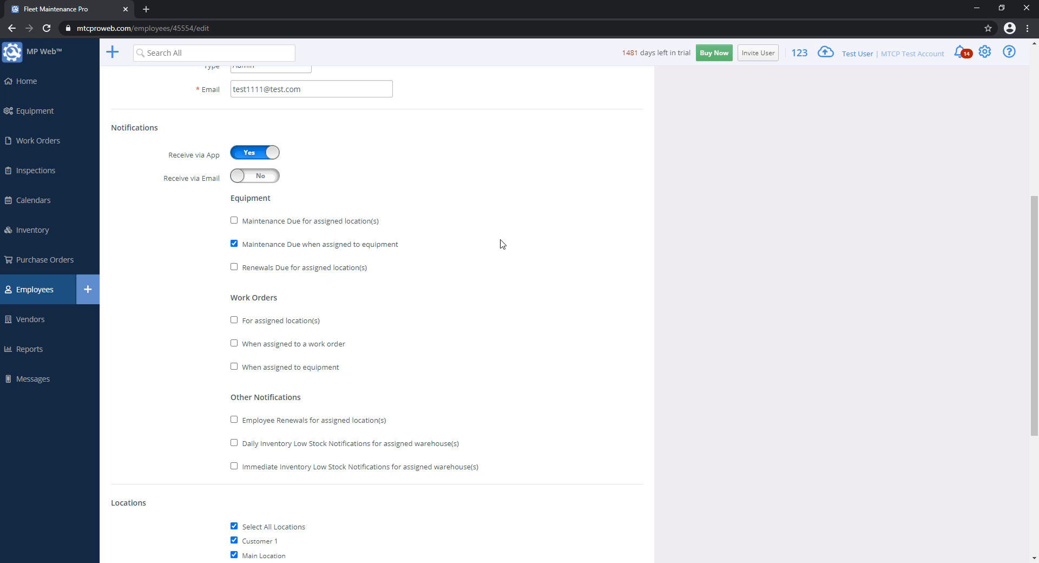
left_click(311, 245)
- Try the renewals-due, work order and equipment alerts, leaving every notification option unticked
scroll(240, 222, "down", 2)
left_click(257, 163)
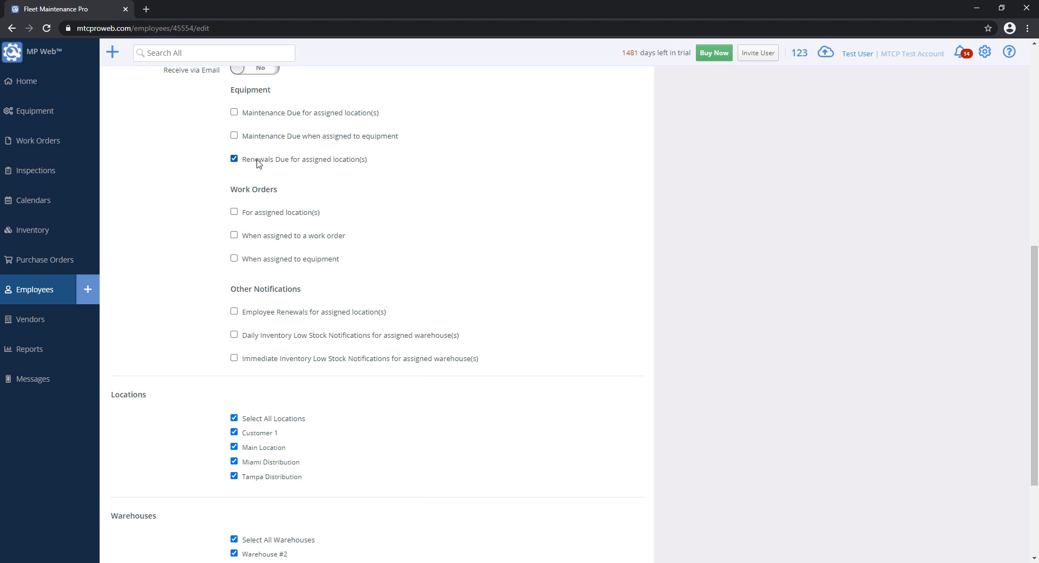
left_click(257, 160)
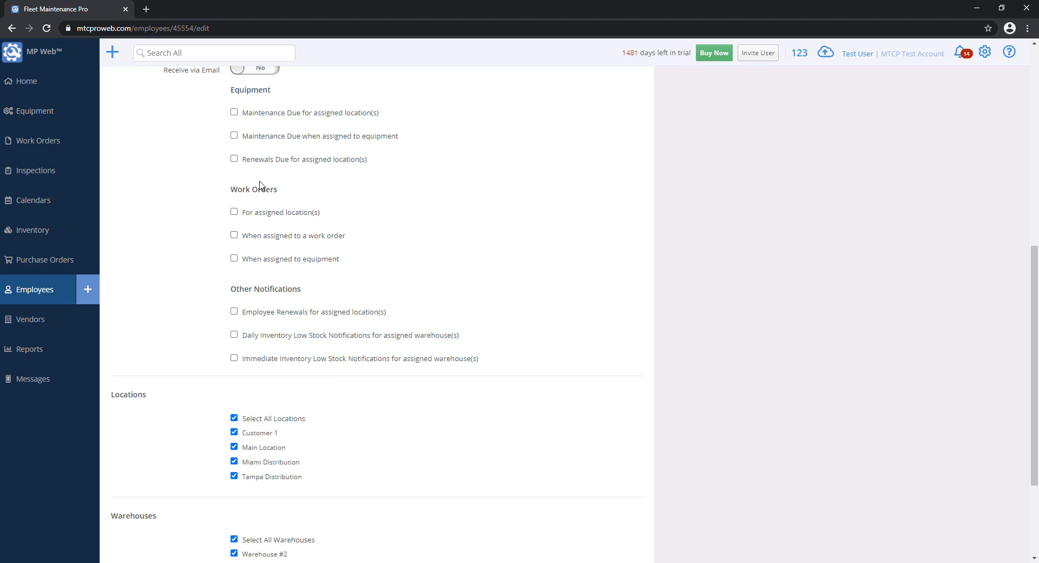
left_click(235, 214)
left_click(235, 213)
left_click(234, 236)
left_click(237, 257)
left_click(236, 236)
left_click(234, 236)
left_click(234, 259)
left_click(234, 259)
scroll(536, 290, "up", 3)
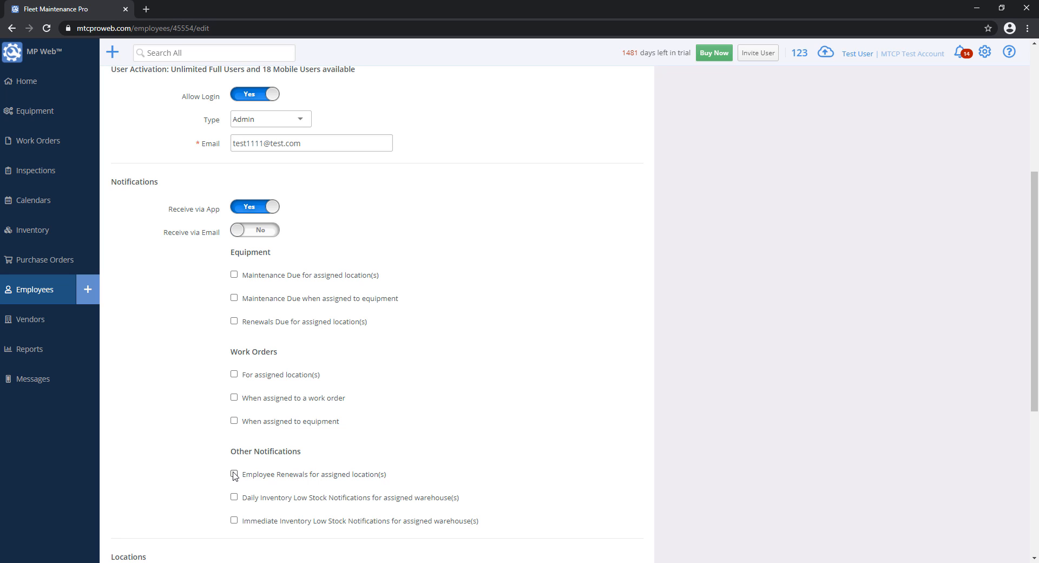
scroll(250, 475, "down", 6)
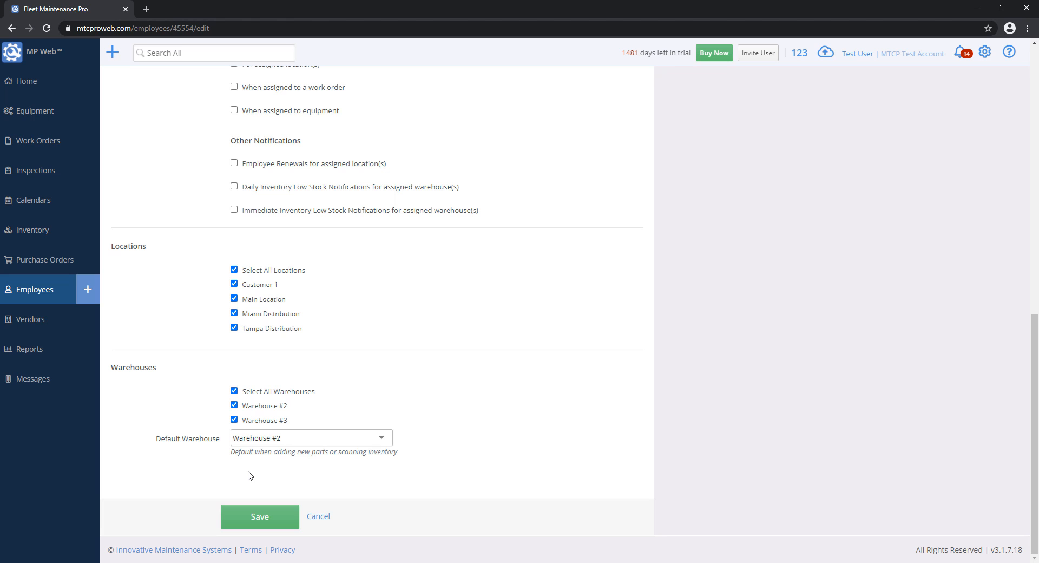
scroll(250, 476, "up", 10)
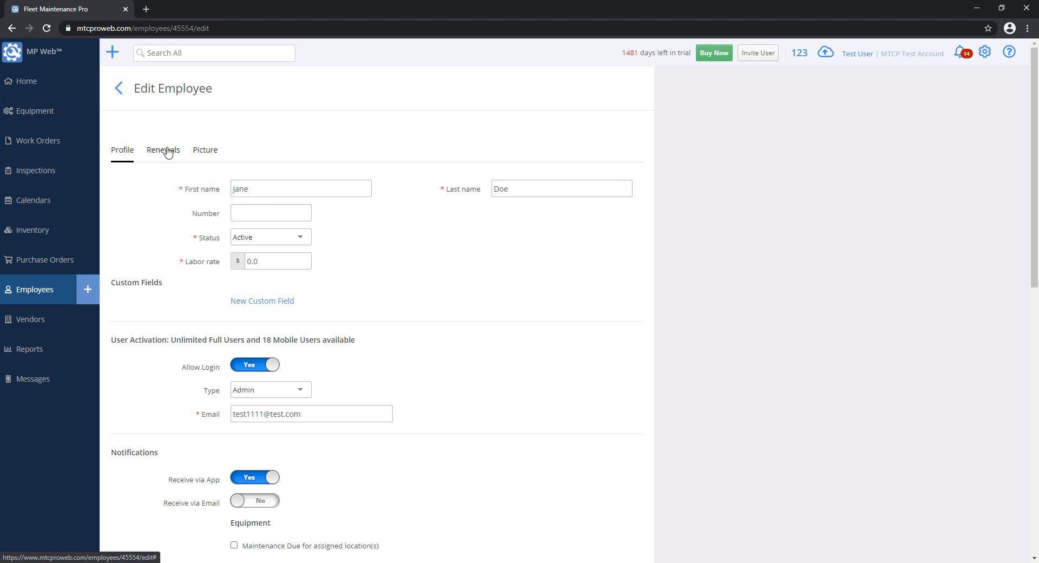
- Draft a 'CDK' renewal with 45 days' advance notice, then cancel back to the profile
left_click(168, 151)
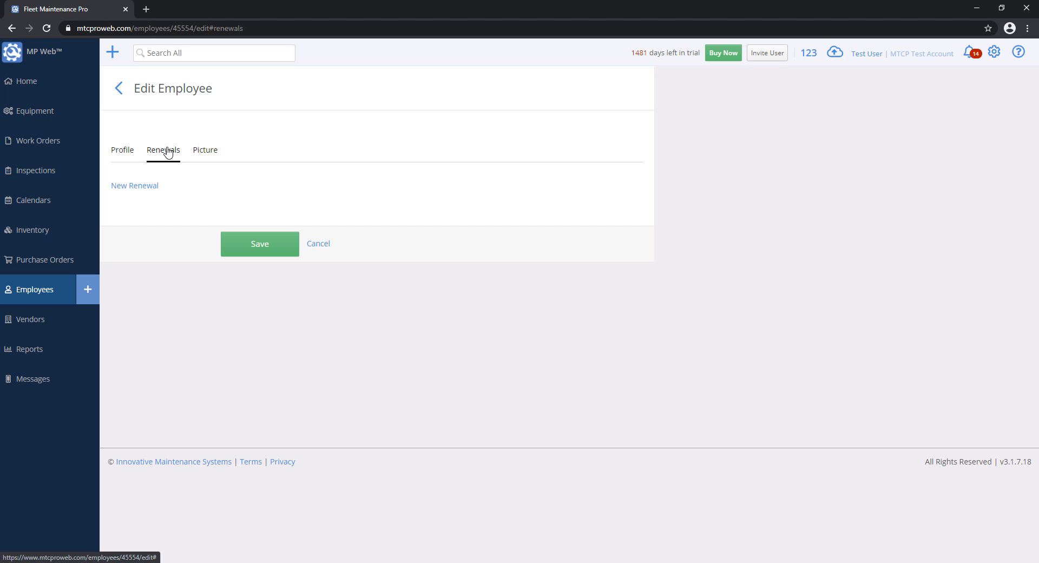
left_click(126, 187)
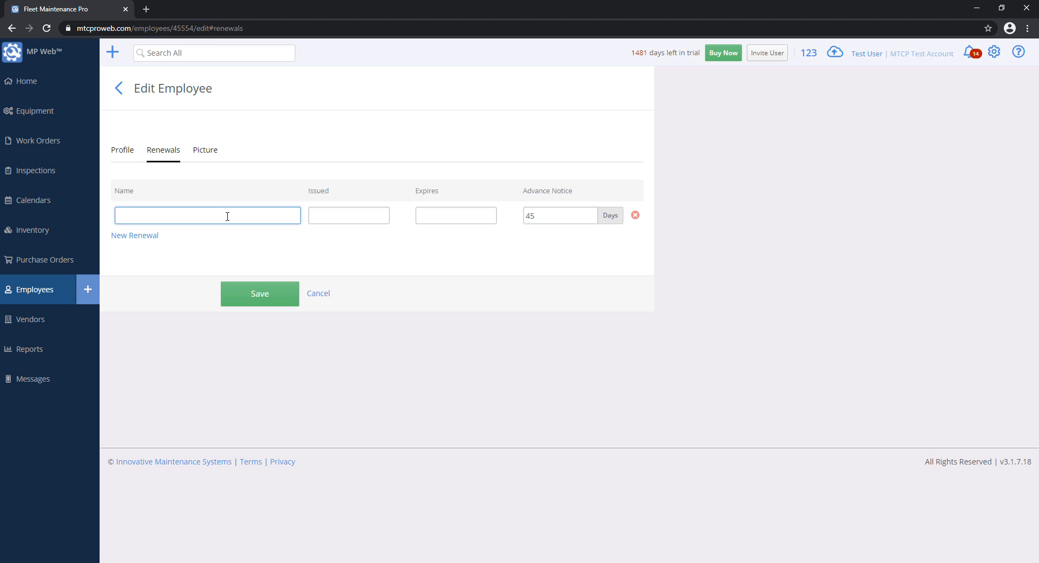
type("CDK")
left_click(334, 213)
left_click(478, 219)
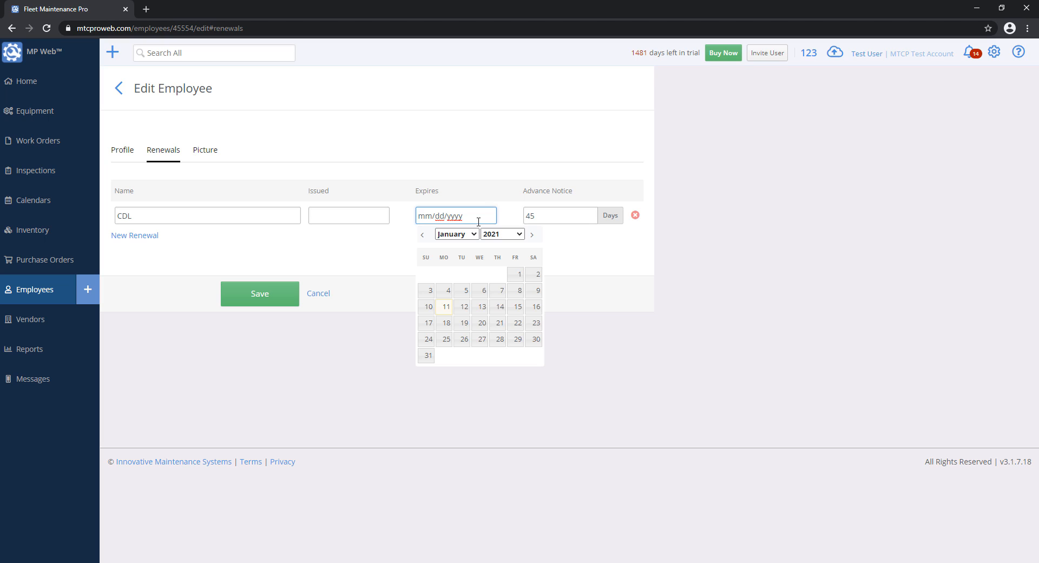
double_click(535, 217)
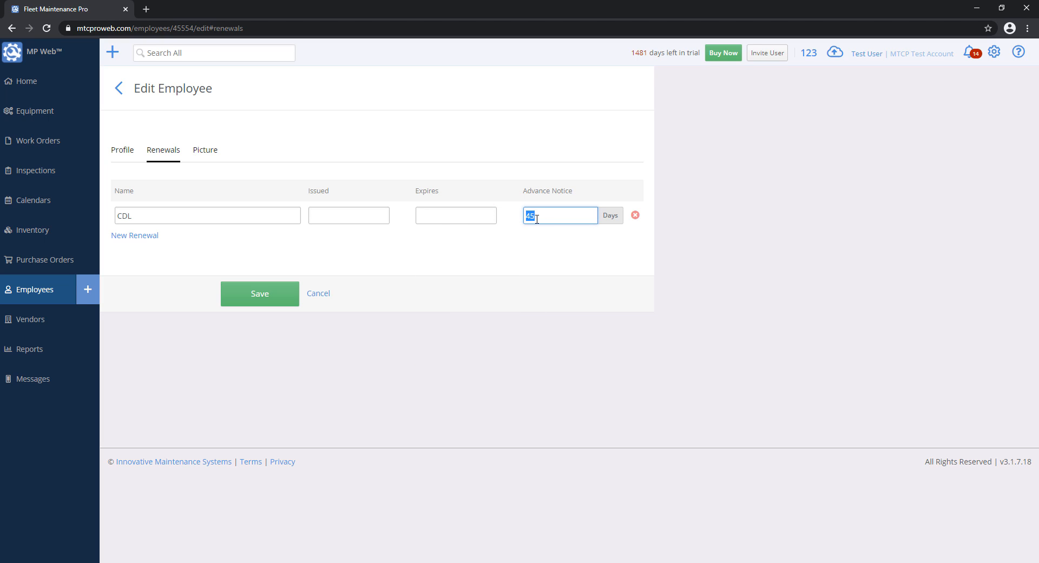
left_click(325, 297)
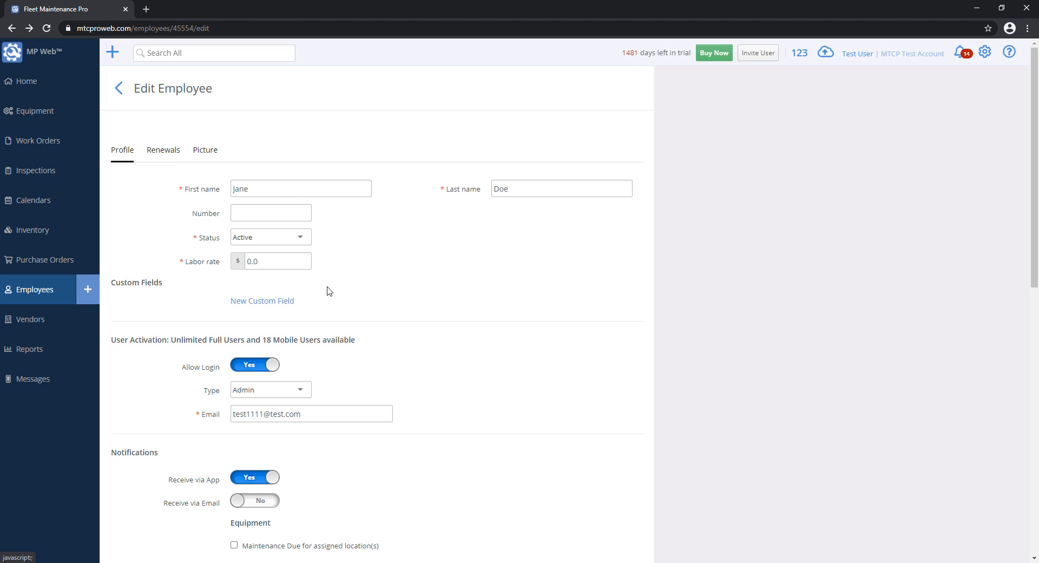
- Toggle the renewal and low-stock notifications, ending with only Immediate Inventory Low Stock ticked
scroll(389, 327, "down", 10)
scroll(389, 331, "up", 3)
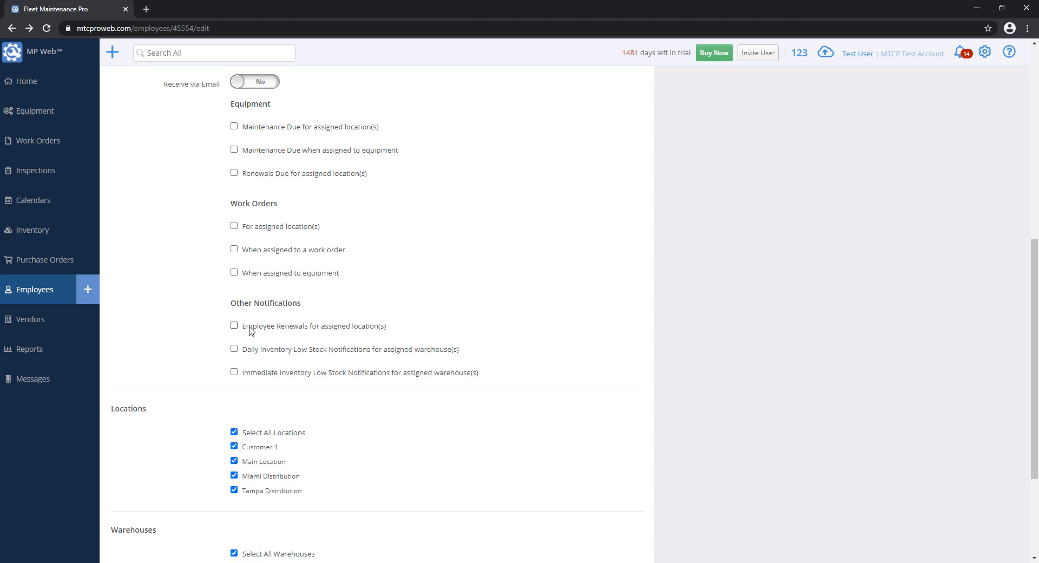
left_click(234, 325)
scroll(333, 436, "down", 2)
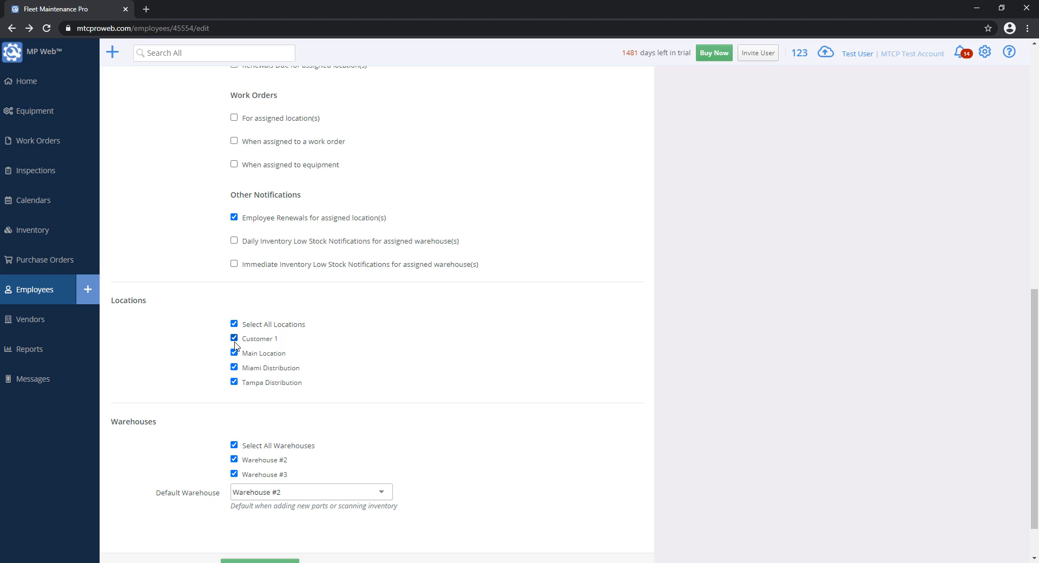
left_click(269, 217)
left_click(260, 242)
left_click(260, 241)
left_click(256, 265)
left_click(234, 264)
left_click(233, 240)
left_click(248, 246)
left_click(234, 265)
- Untick immediate low-stock alerts and clear all four location assignments
left_click(245, 266)
scroll(490, 322, "up", 3)
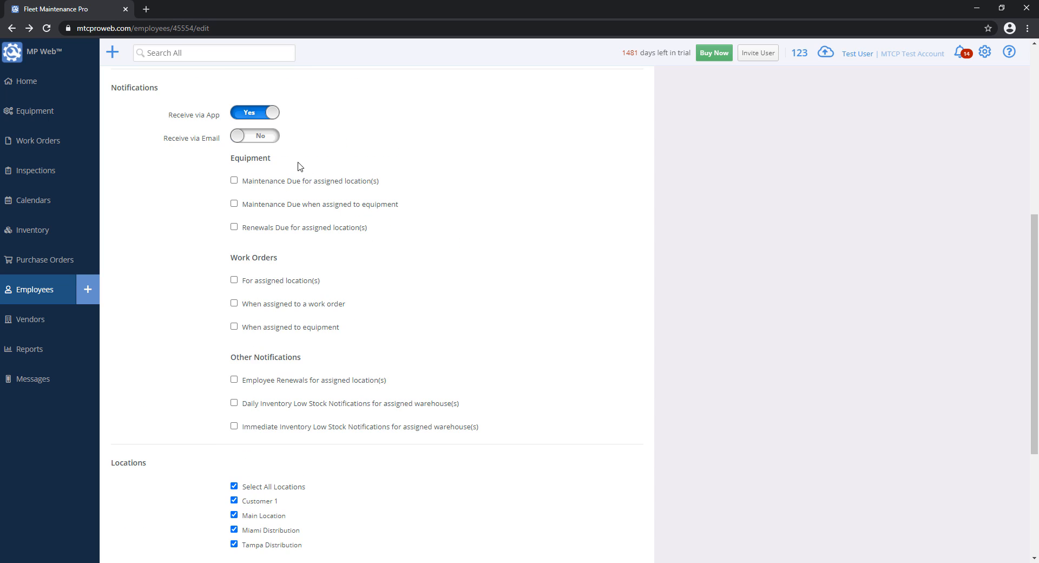
left_click_drag(1035, 267, 1032, 369)
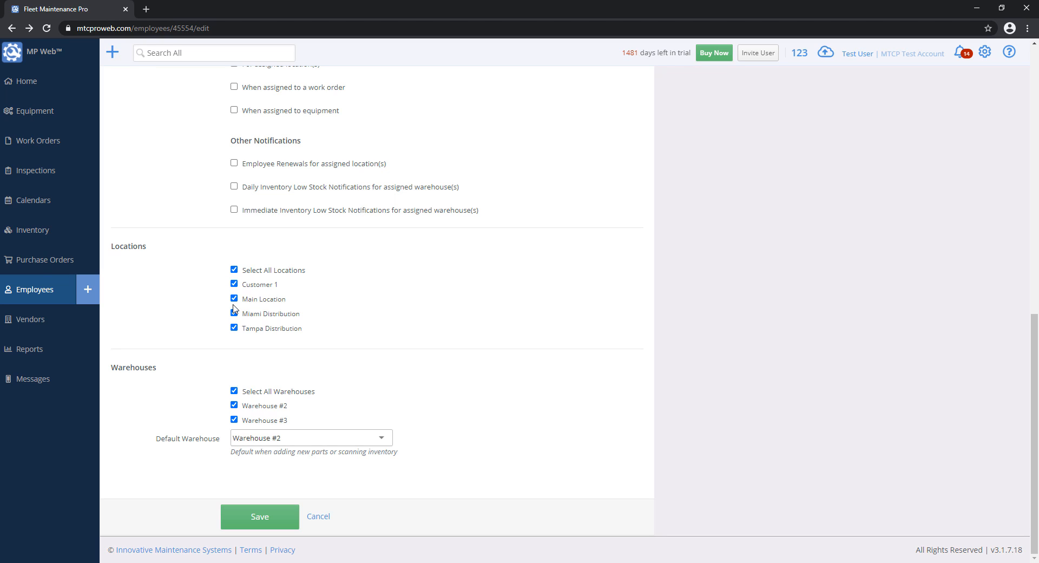
left_click(234, 270)
left_click(234, 299)
left_click(234, 313)
left_click(234, 328)
left_click(250, 300)
left_click(234, 312)
left_click(233, 328)
- Make Warehouse #3 the default warehouse, leaving no warehouses ticked
left_click(250, 407)
left_click(250, 421)
left_click(244, 406)
left_click(233, 391)
left_click(234, 420)
left_click(259, 438)
left_click(266, 469)
left_click(246, 421)
scroll(284, 350, "up", 15)
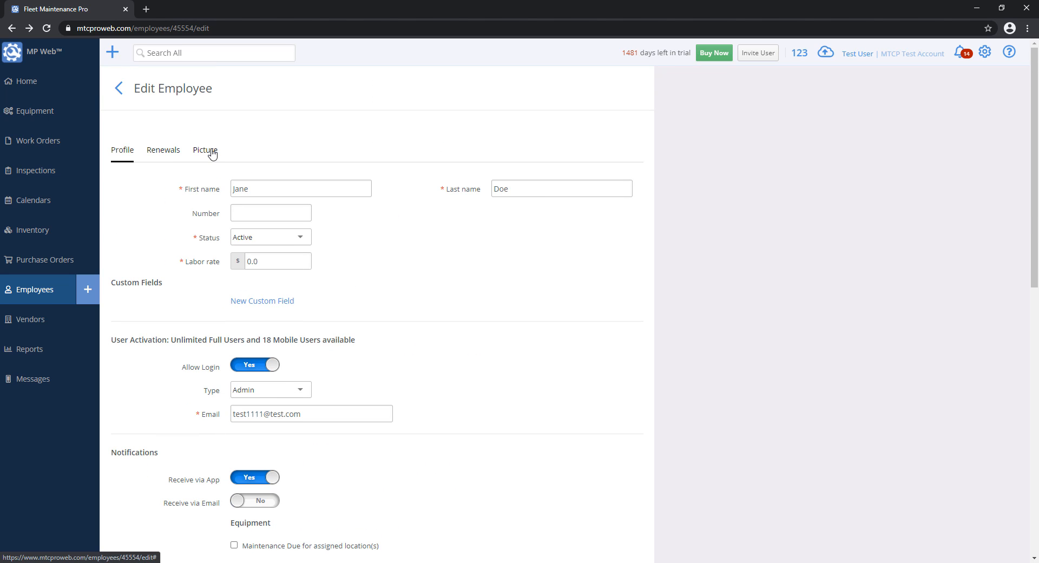
- View the Picture and Renewals sections, go back to Profile, then open the gear settings list
left_click(212, 155)
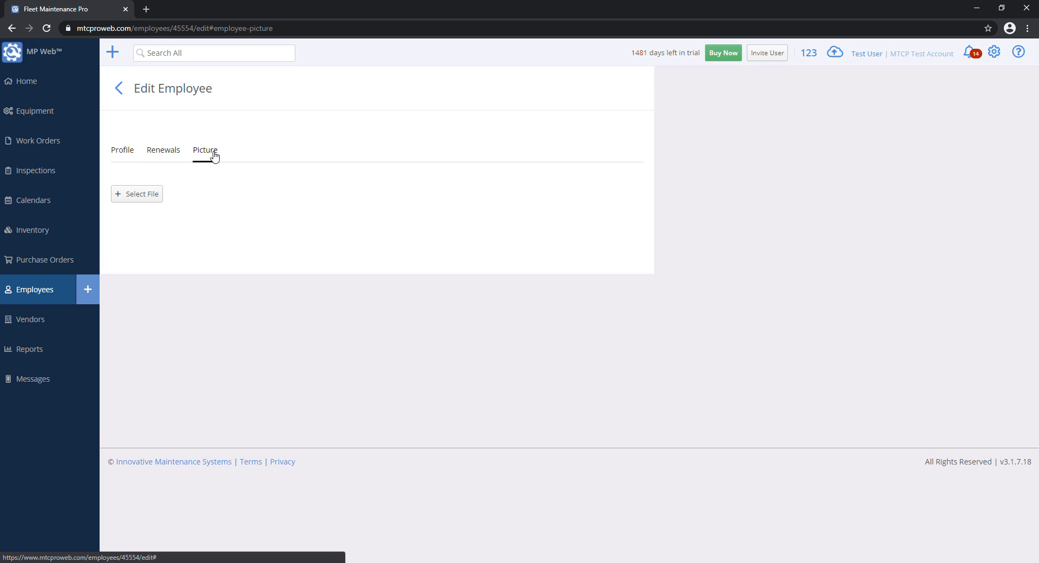
left_click(168, 155)
left_click(130, 157)
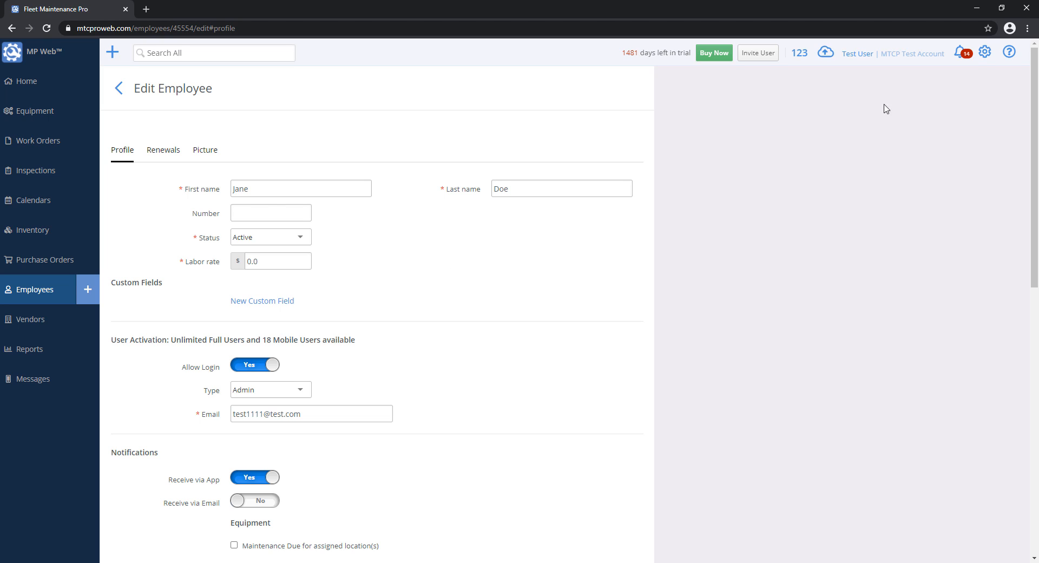
left_click(986, 55)
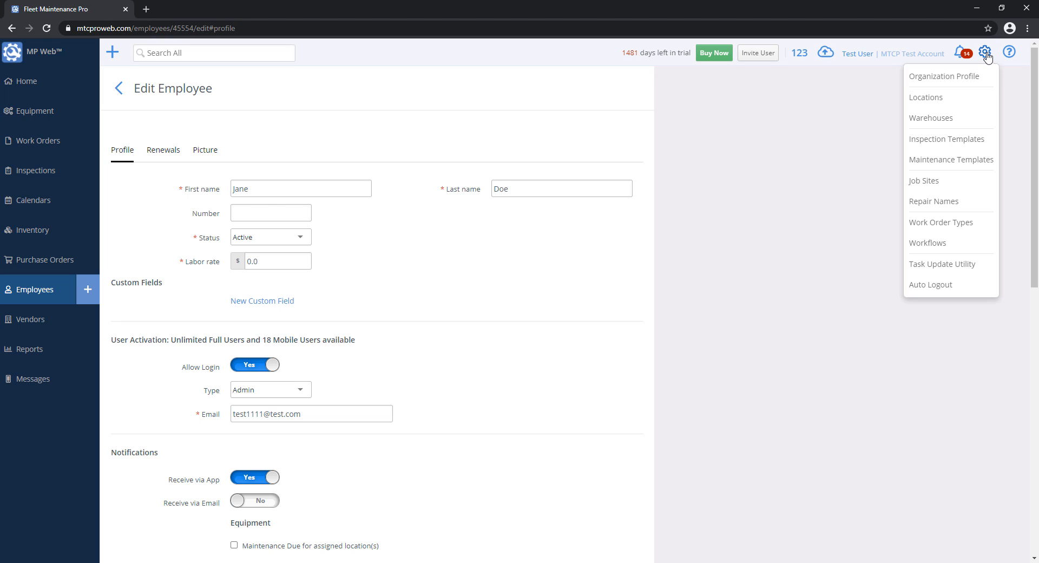
- Show the Employee custom fields under Organization Profile > Custom Fields
left_click(961, 87)
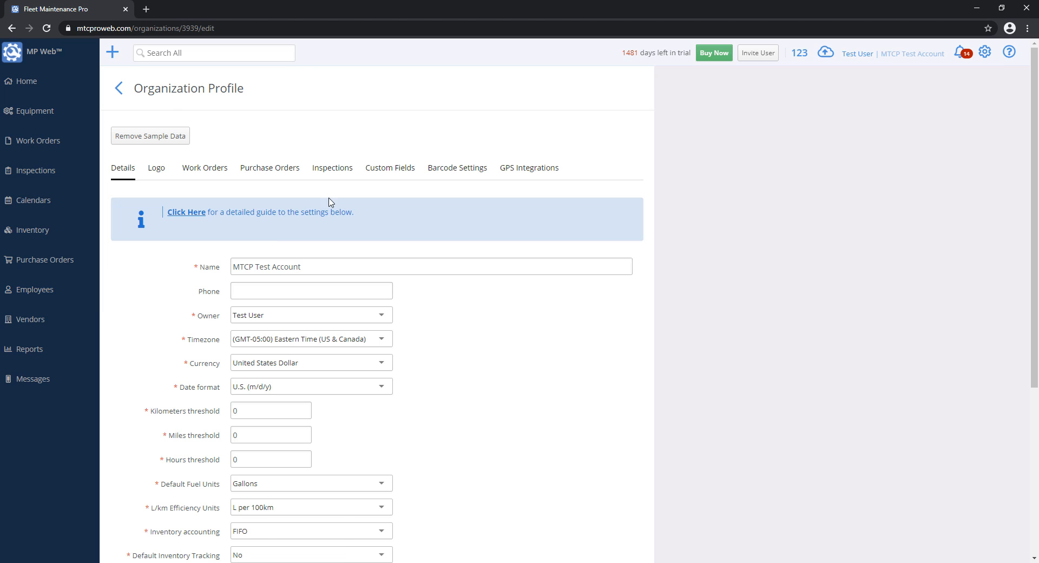
left_click(392, 169)
left_click(161, 212)
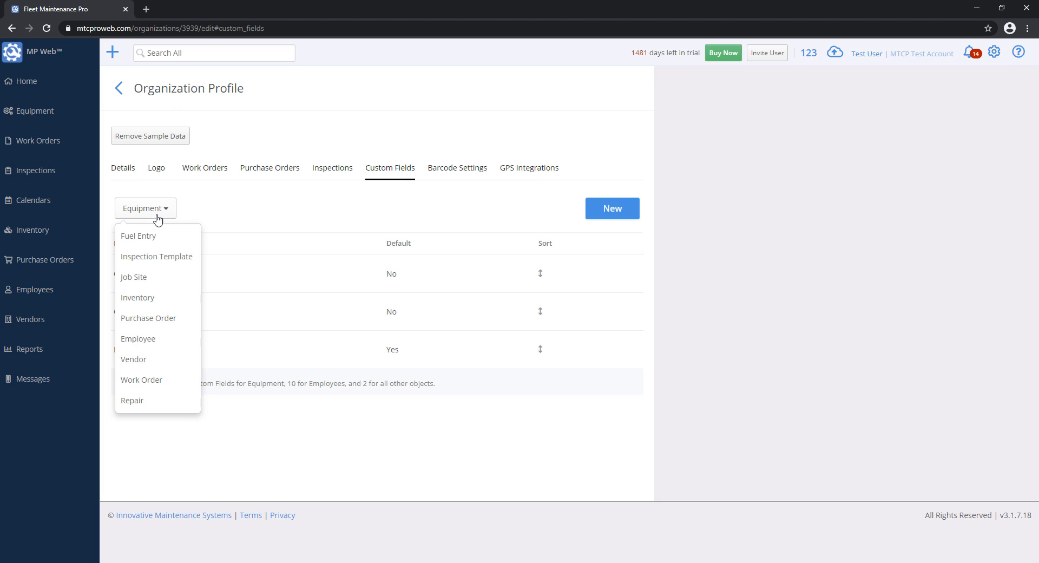
left_click(156, 340)
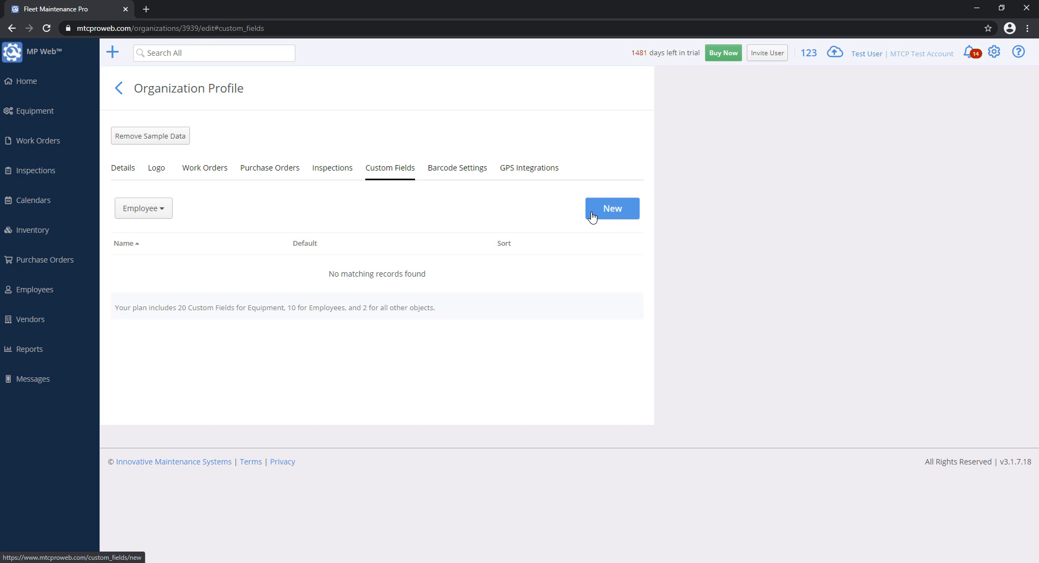
- Create a new Employee custom field named 'Address', mark it Default, and save
left_click(592, 217)
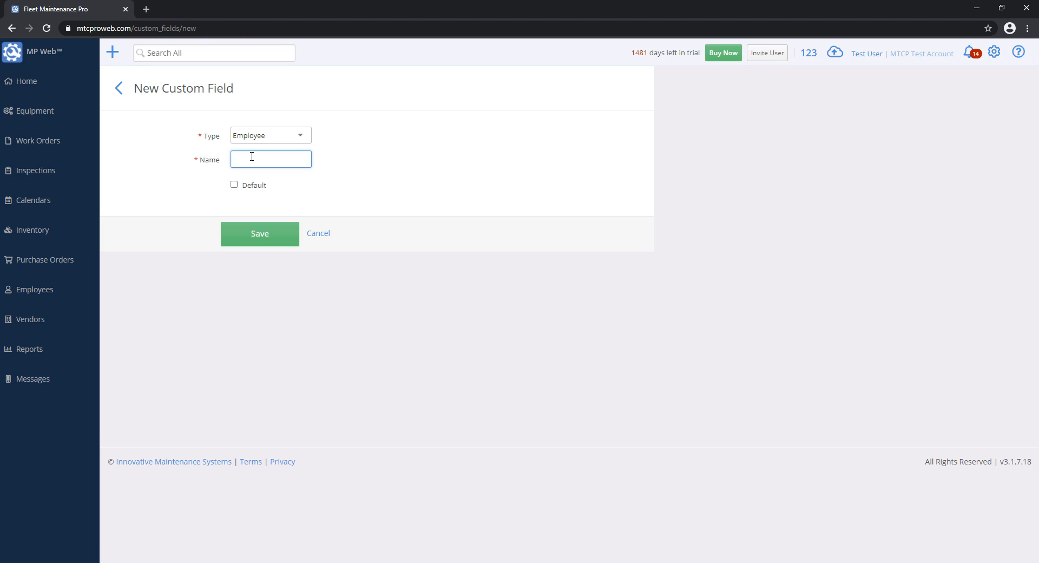
type("Address")
left_click(237, 186)
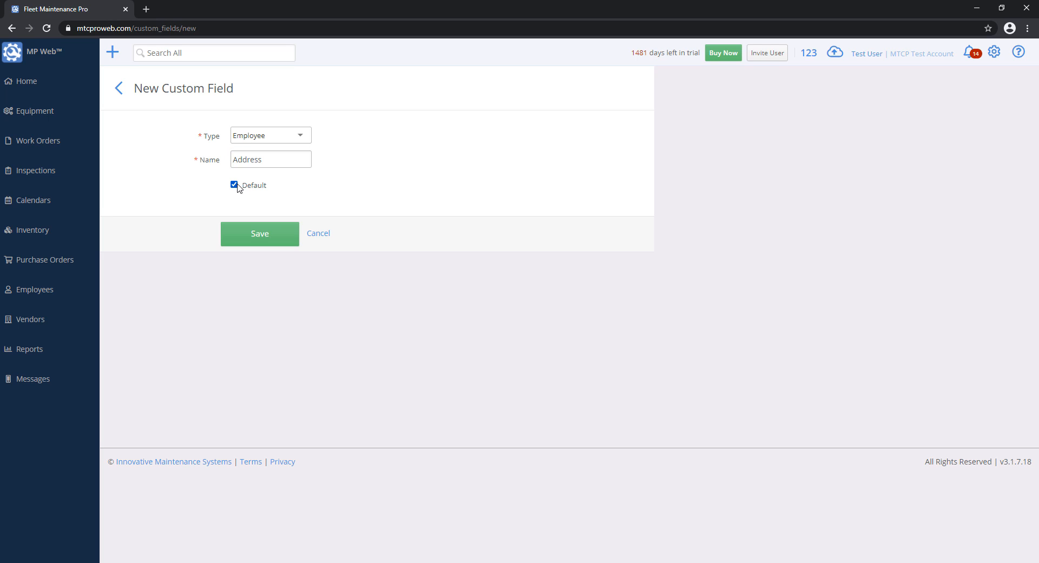
left_click(262, 242)
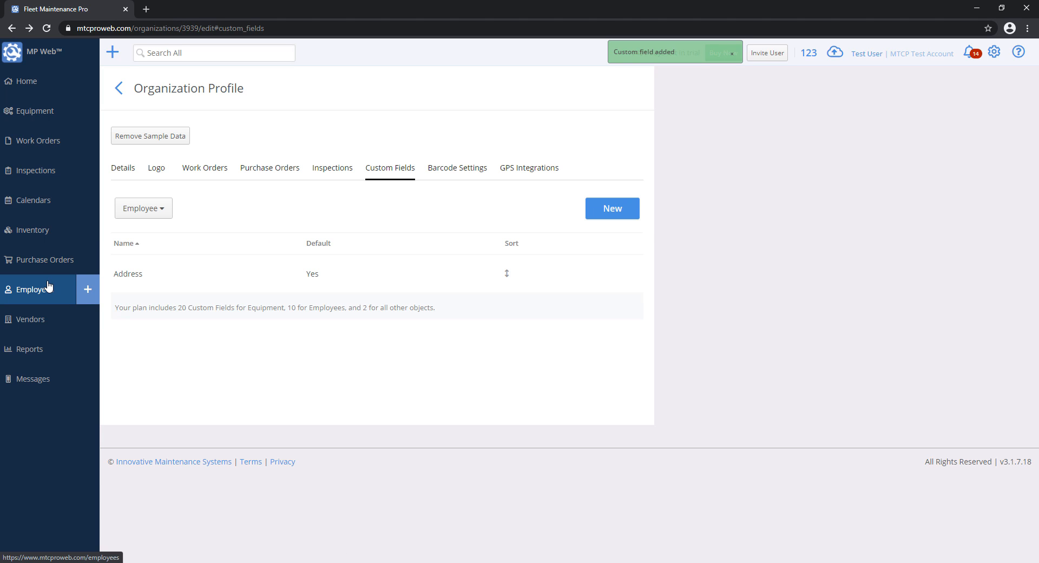
- Open a blank New Employee form, try its Address field, then cancel back to Employees
left_click(47, 285)
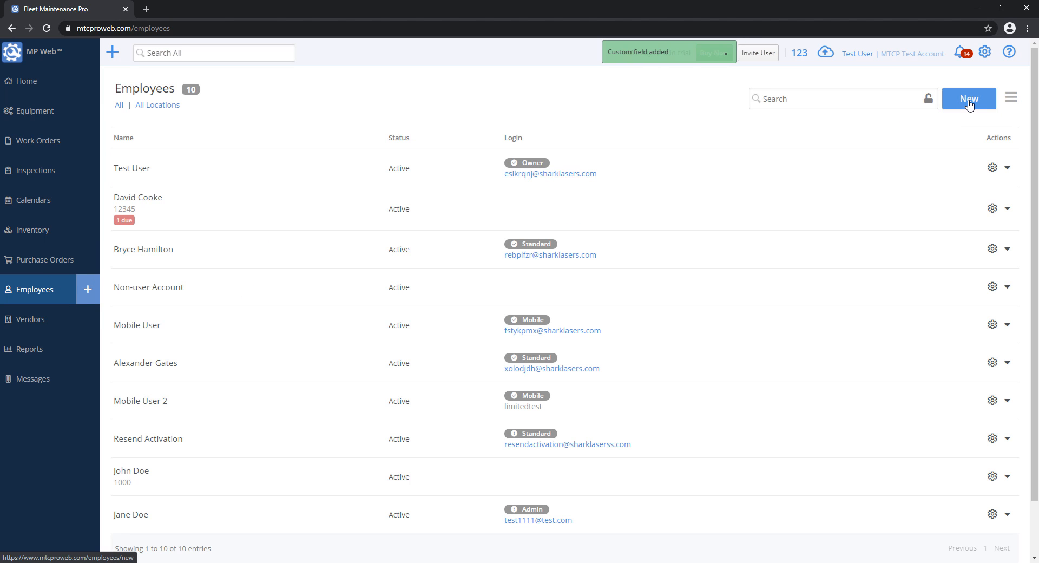
left_click(968, 104)
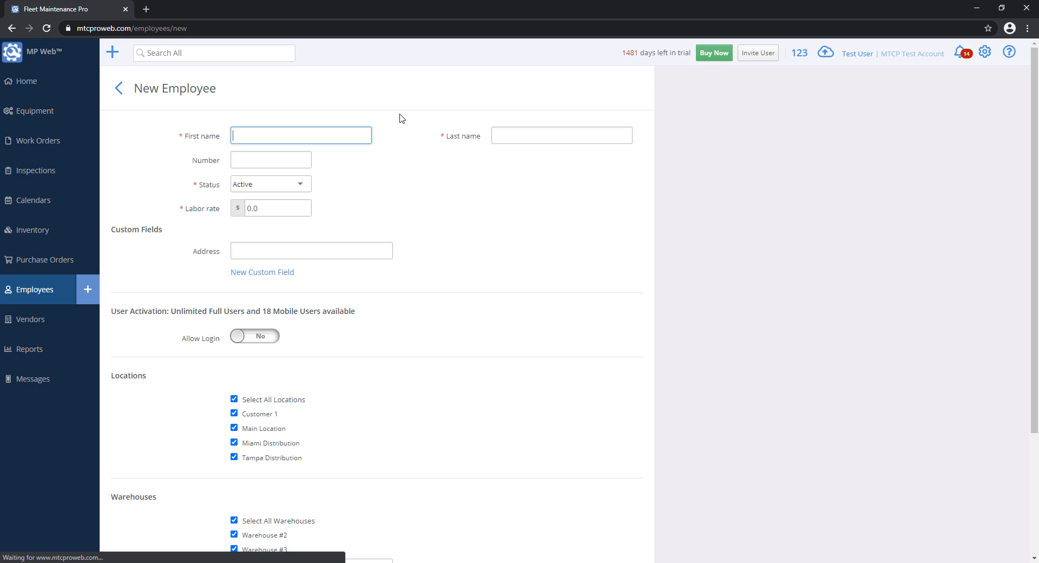
left_click(276, 249)
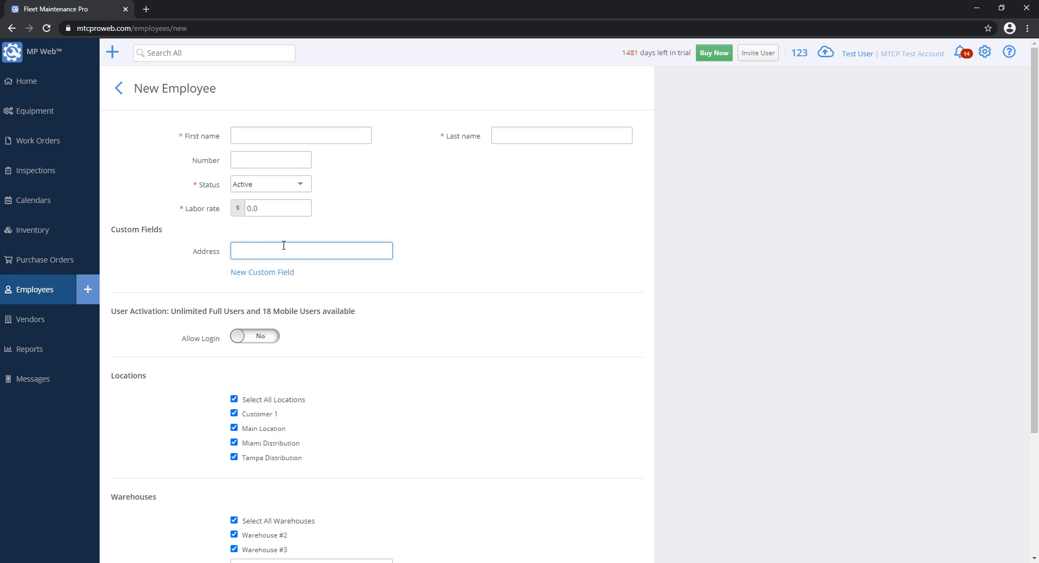
scroll(367, 336, "down", 3)
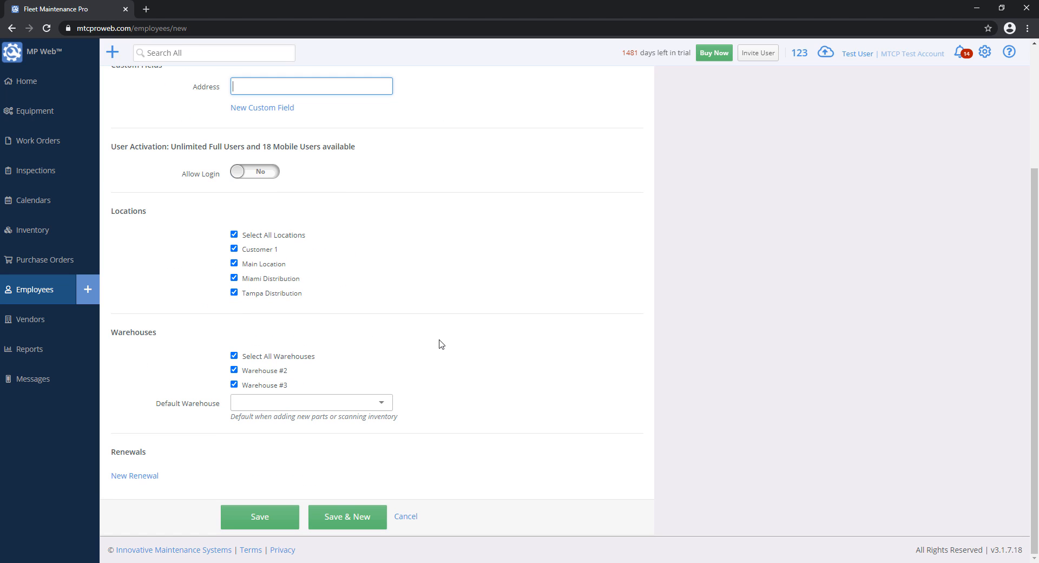
scroll(441, 343, "up", 3)
scroll(428, 368, "down", 3)
scroll(470, 544, "down", 3)
left_click(414, 520)
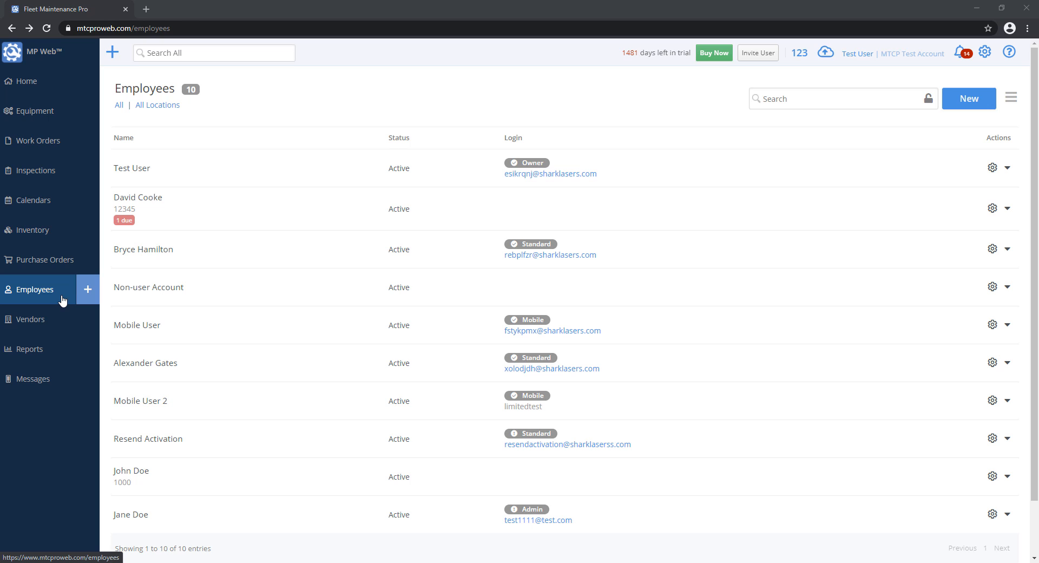
- Delete employee number 1000, confirming the deletion with OK
left_click(179, 484)
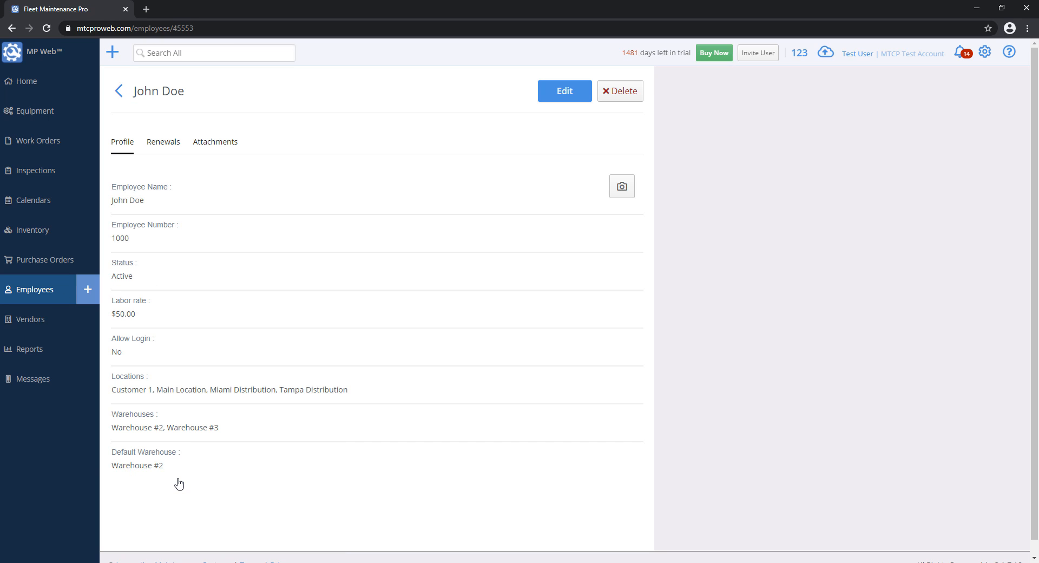
left_click(628, 98)
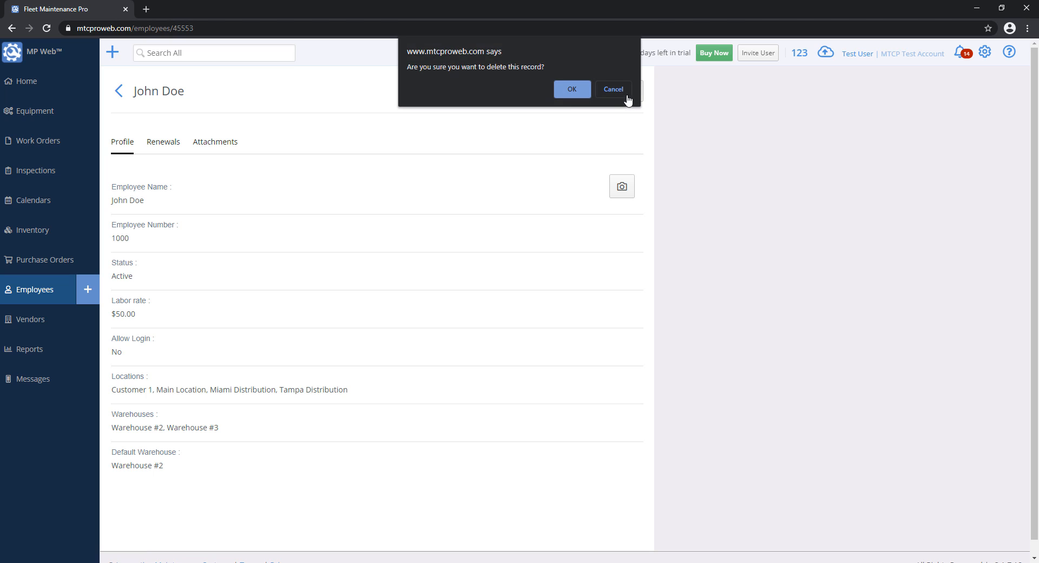
left_click(572, 90)
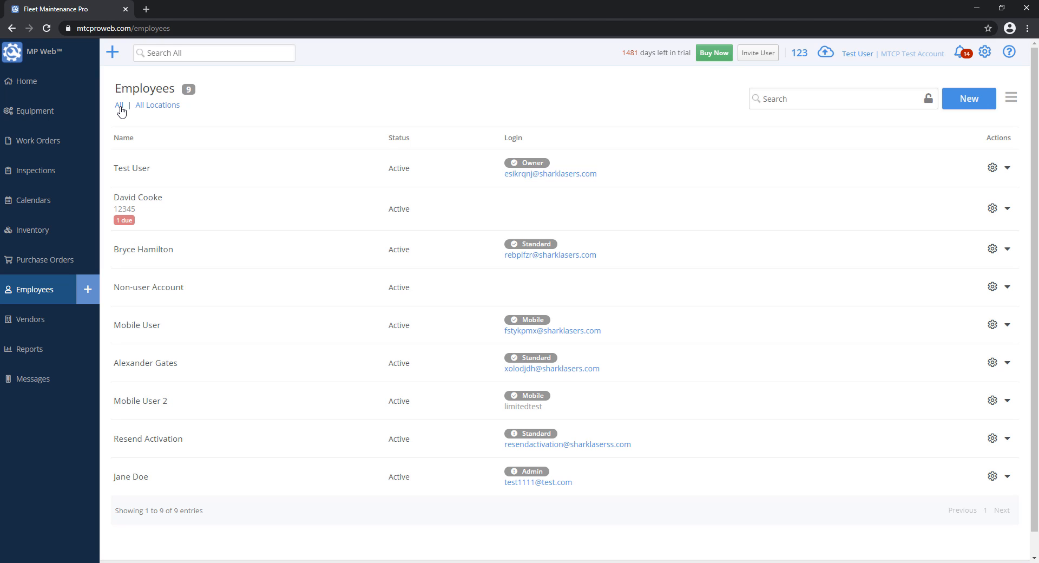
- Undelete employee 1000 from the Deleted filter, then set the filter back to All
left_click(119, 106)
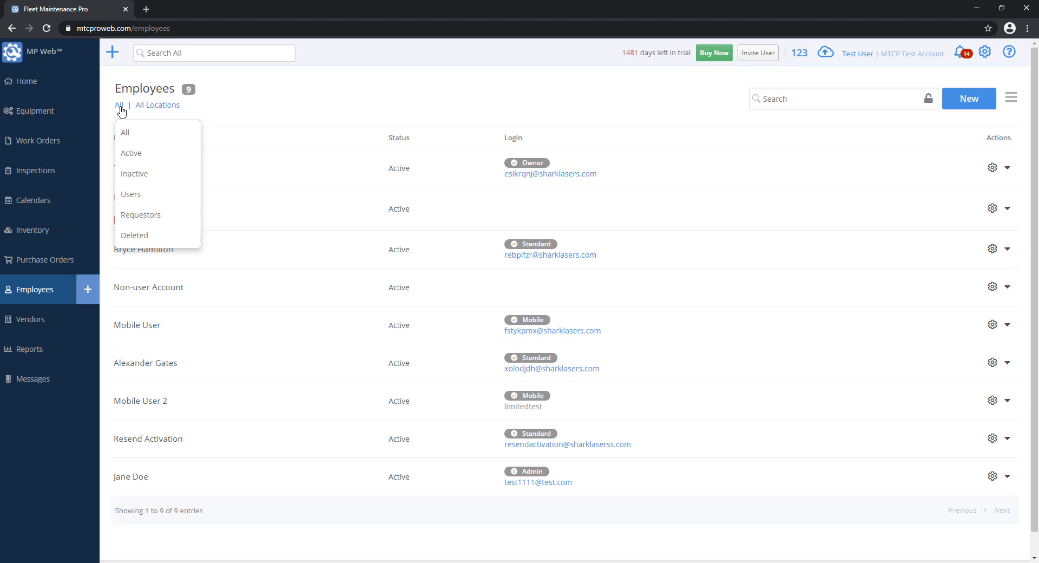
left_click(163, 239)
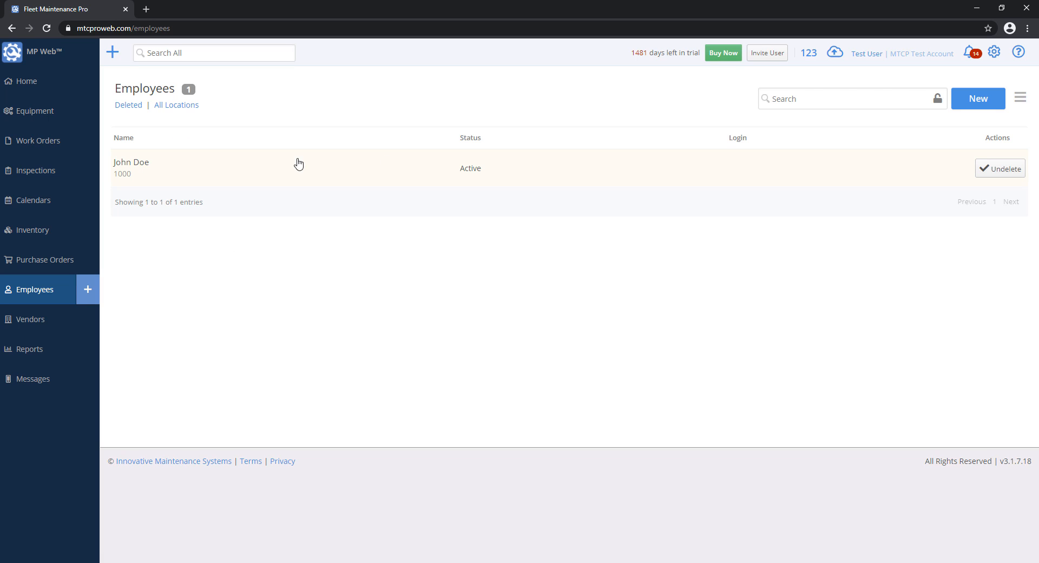
left_click(1006, 170)
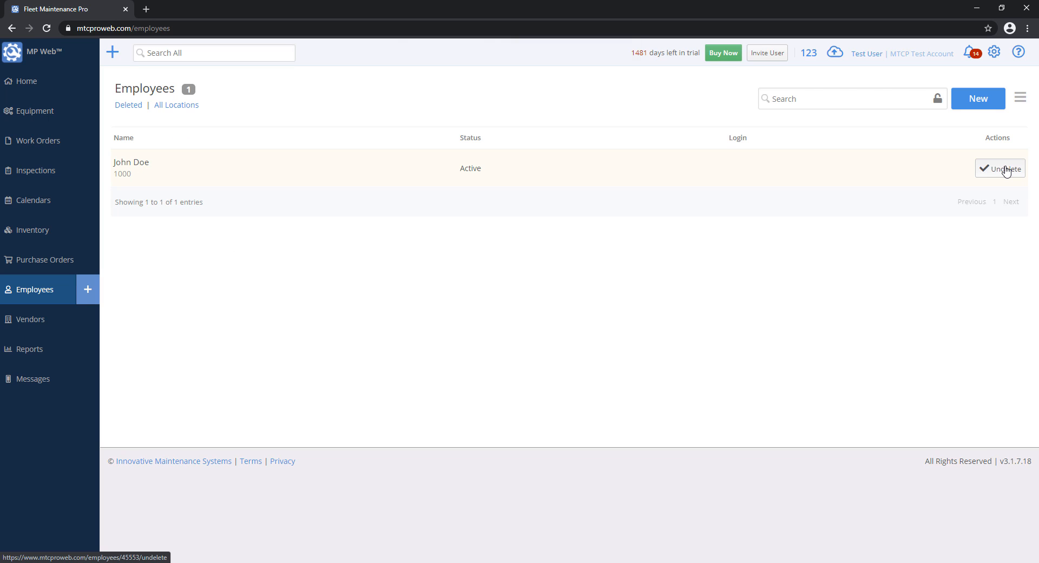
left_click(568, 90)
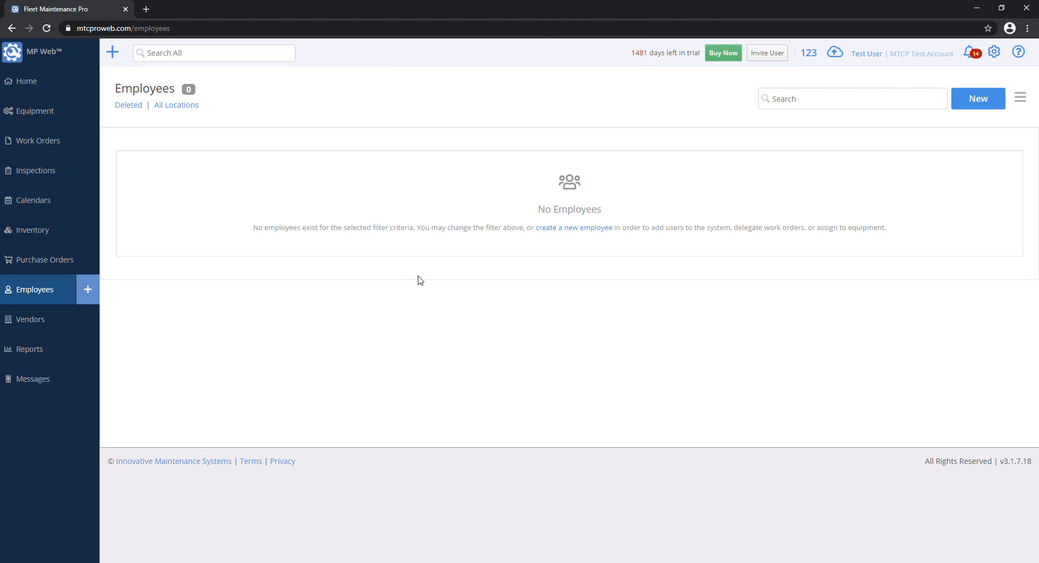
left_click(131, 107)
left_click(138, 133)
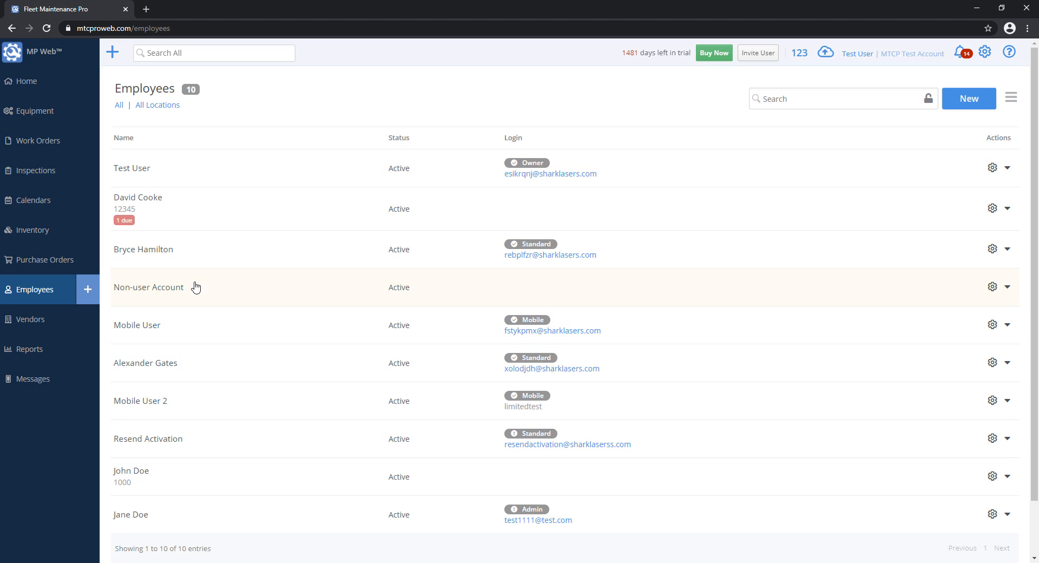
- Edit the Admin employee, toggle Allow Login off and on, then leave without saving
left_click(165, 515)
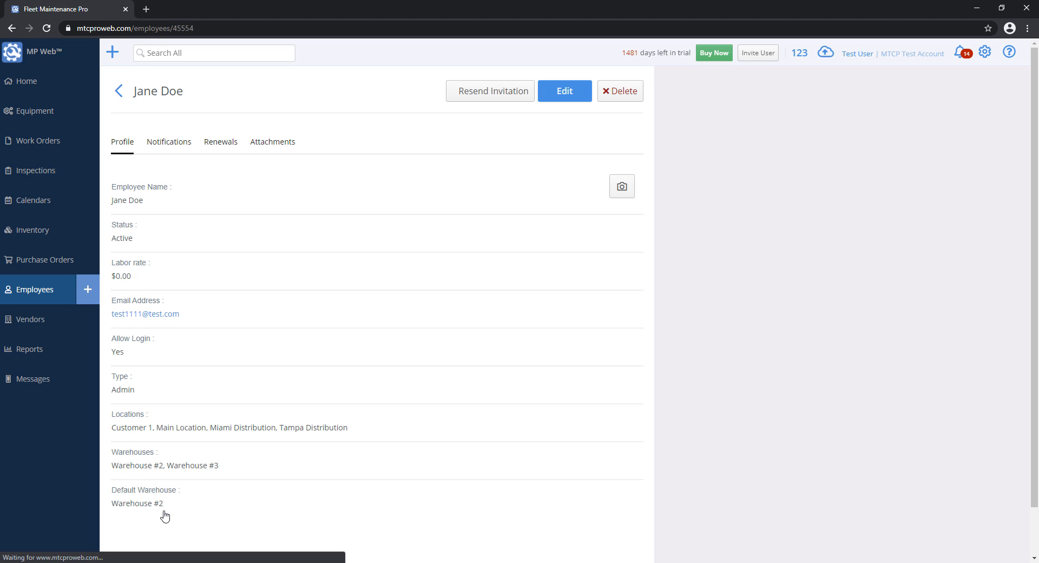
left_click(573, 93)
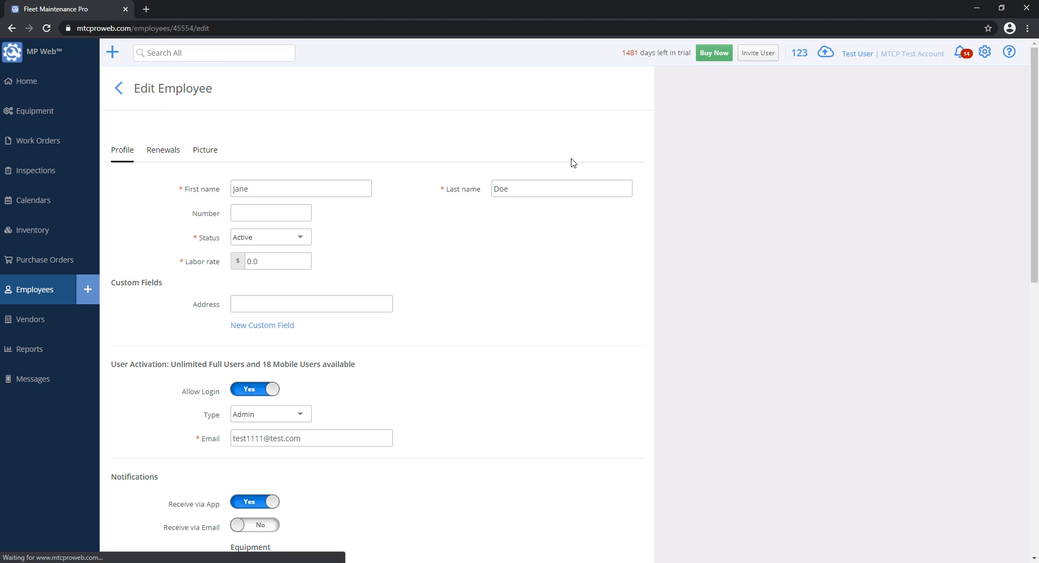
left_click(260, 390)
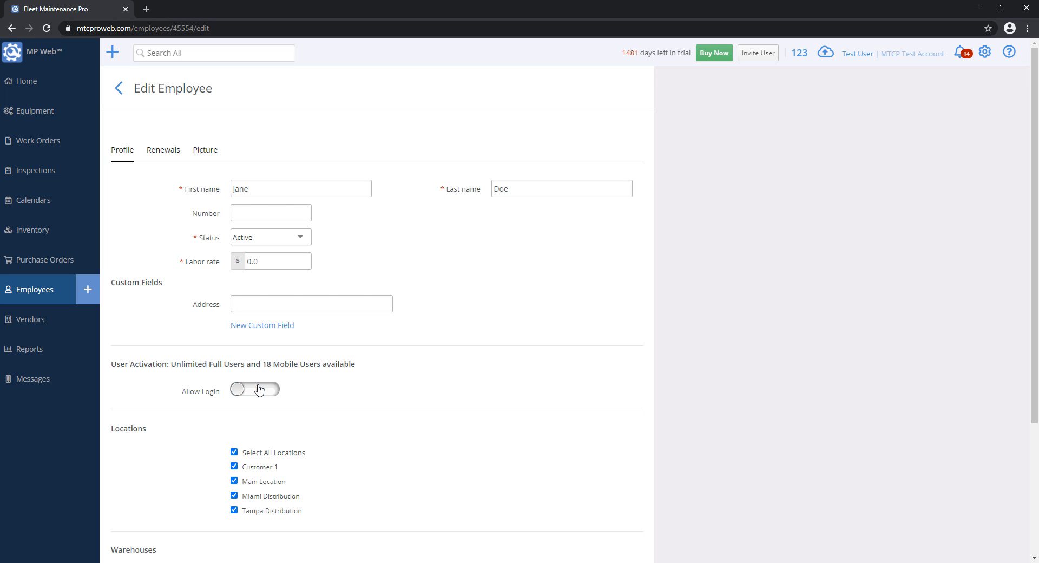
scroll(303, 392, "down", 3)
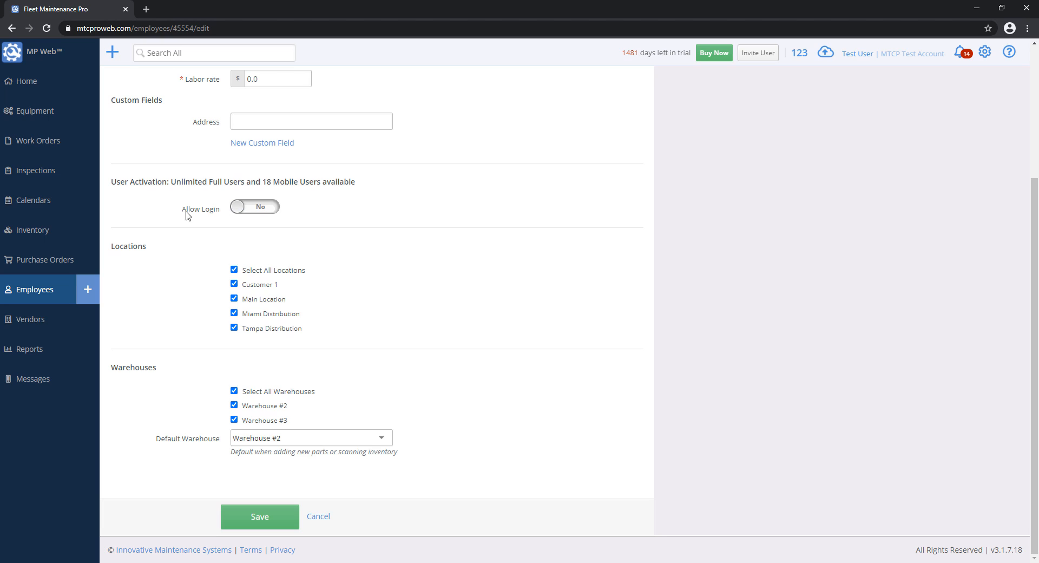
left_click(252, 207)
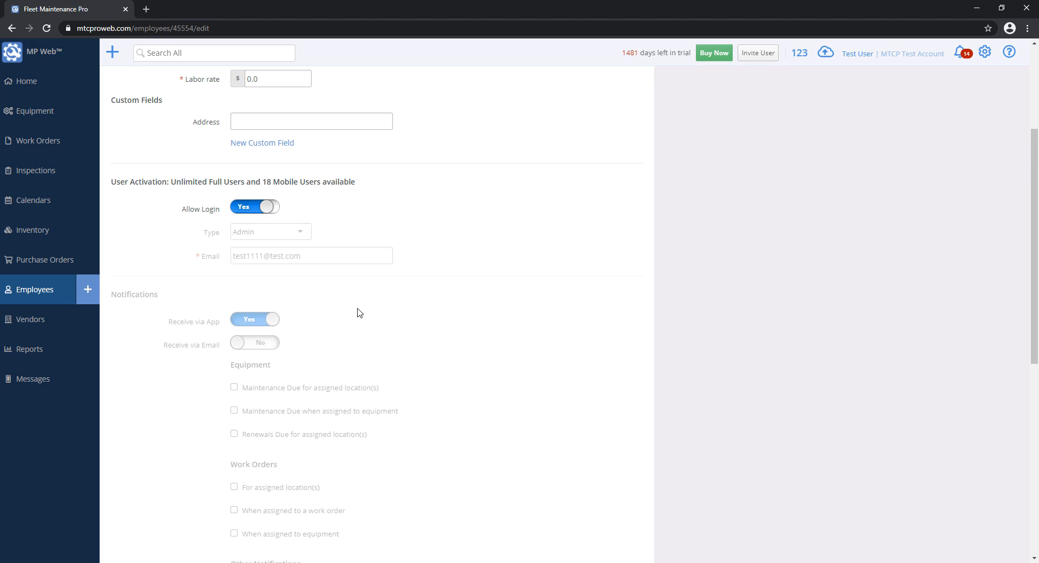
scroll(377, 388, "up", 3)
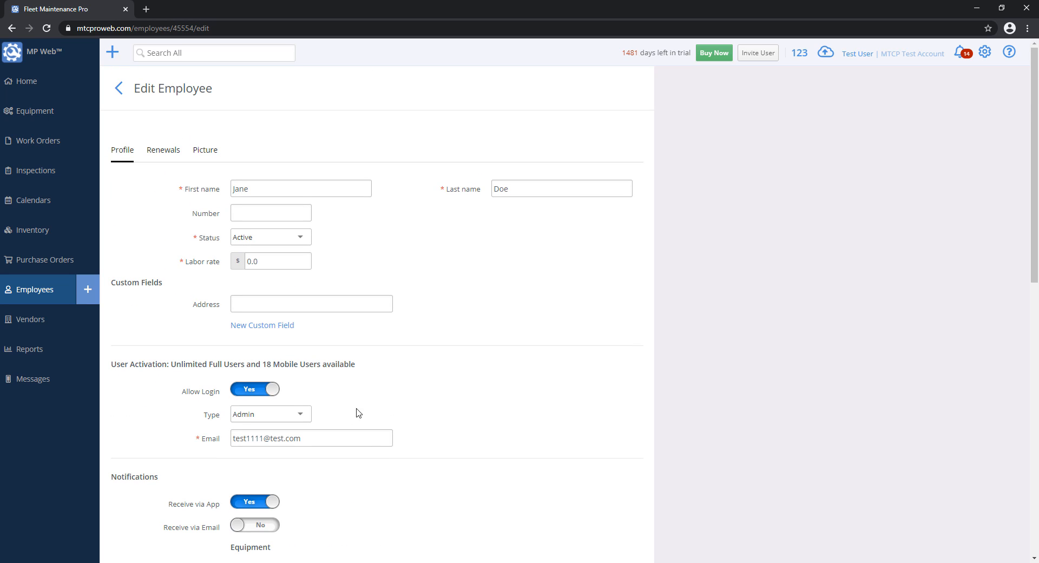
left_click_drag(350, 437, 215, 446)
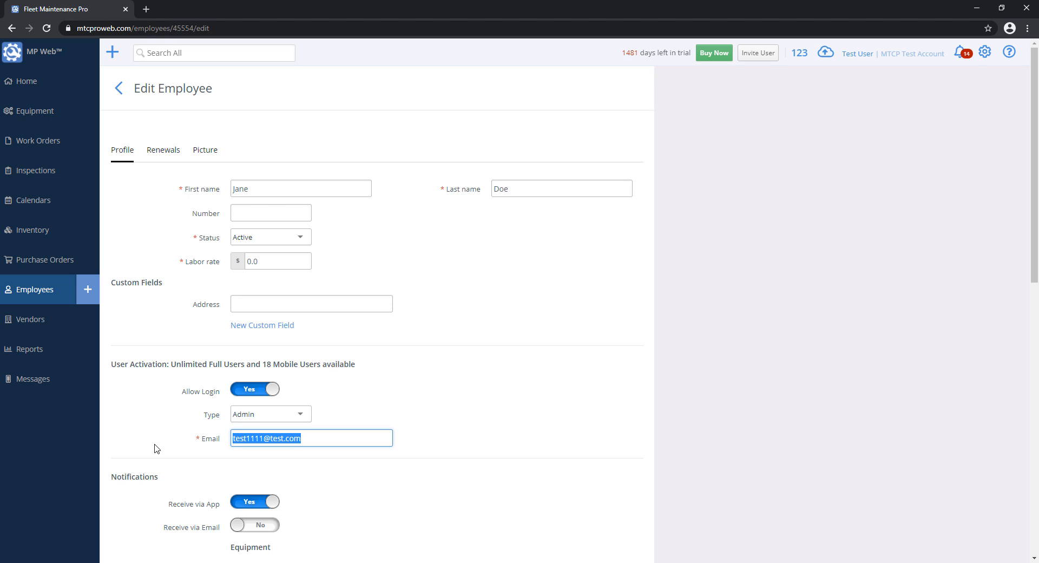
left_click(579, 374)
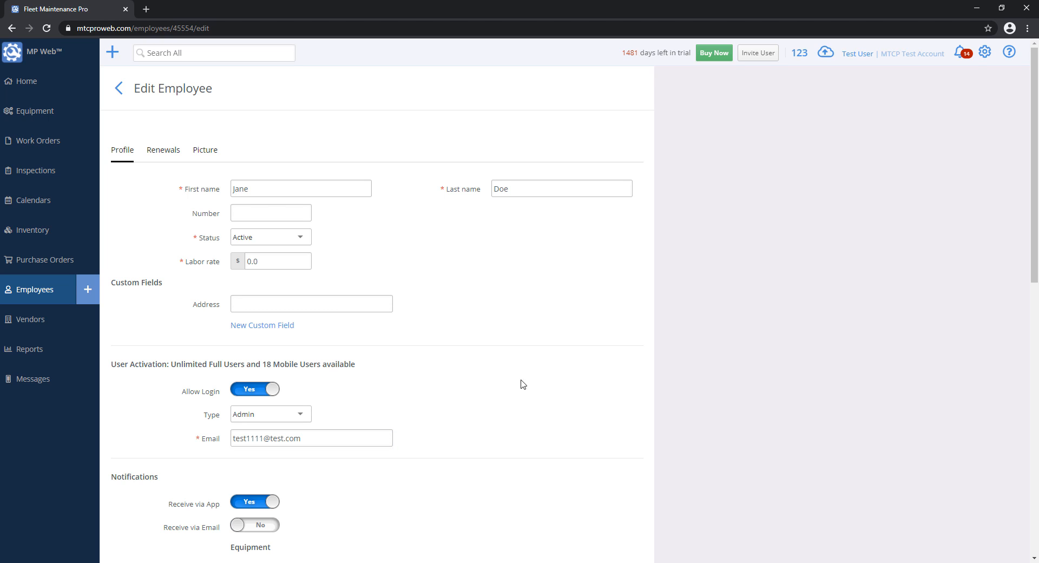
left_click(35, 291)
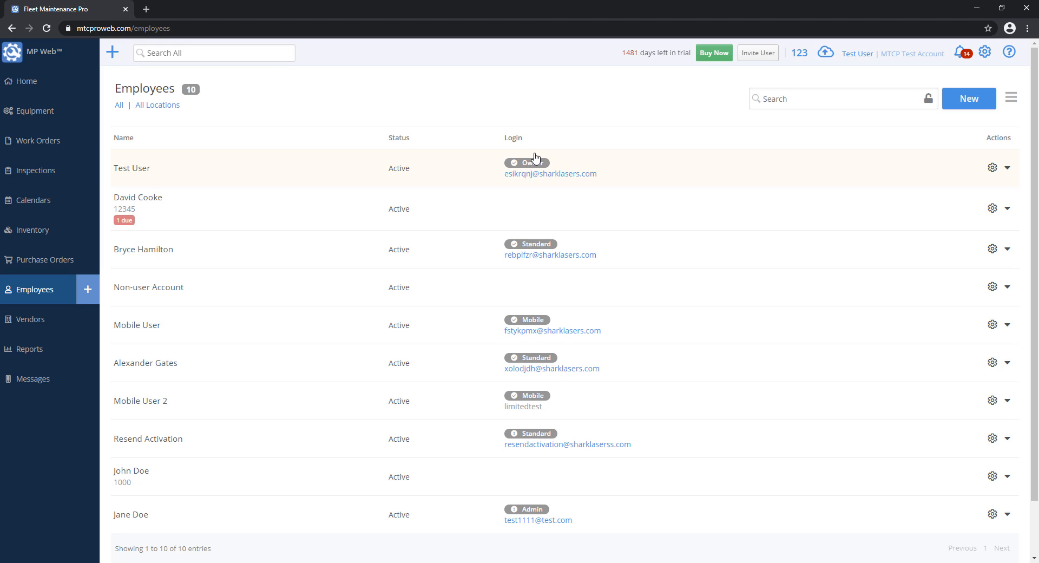
mouse_move(536, 164)
mouse_move(527, 250)
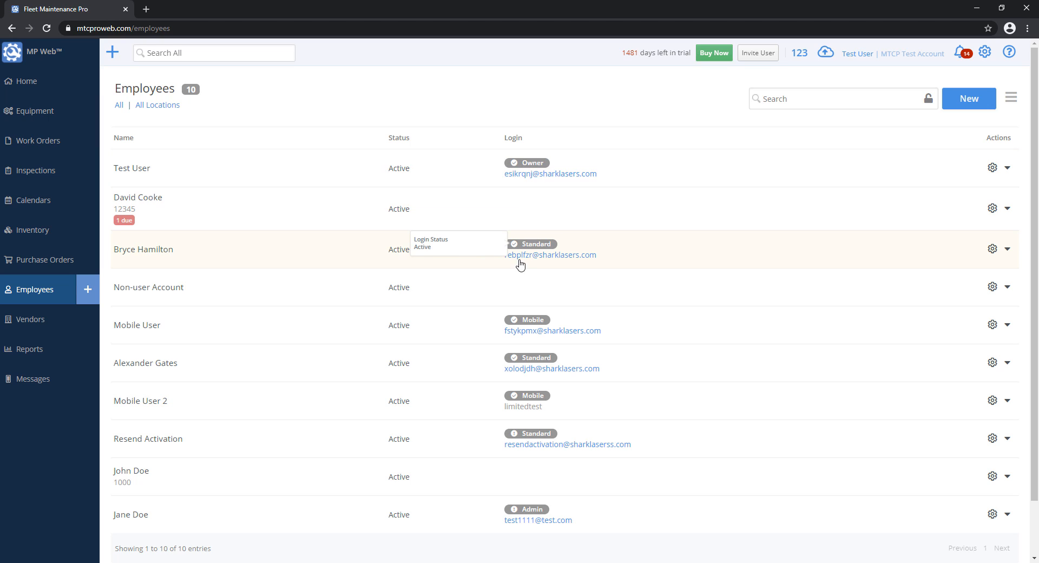
mouse_move(526, 434)
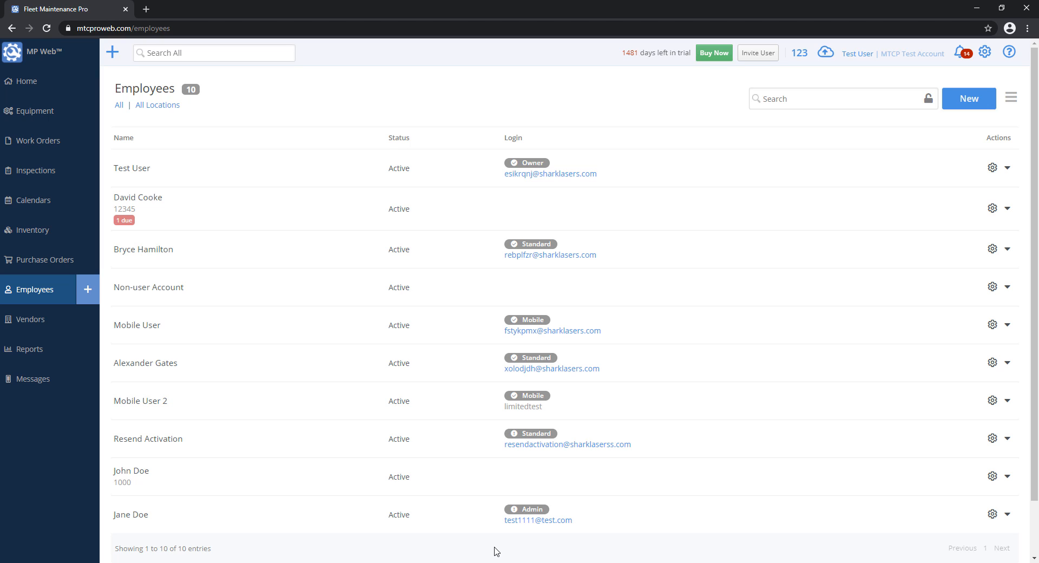
left_click(453, 517)
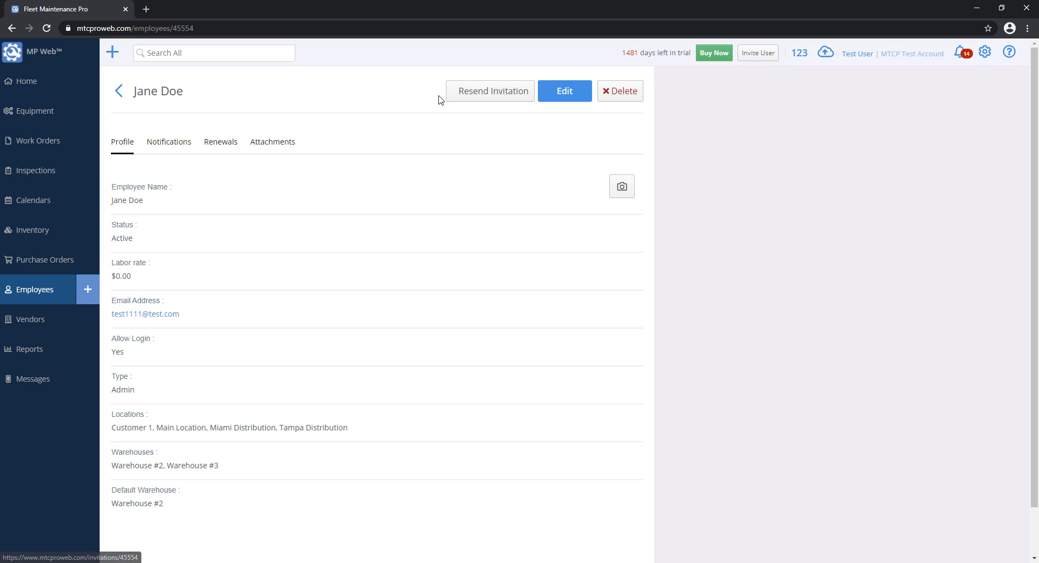
left_click(47, 290)
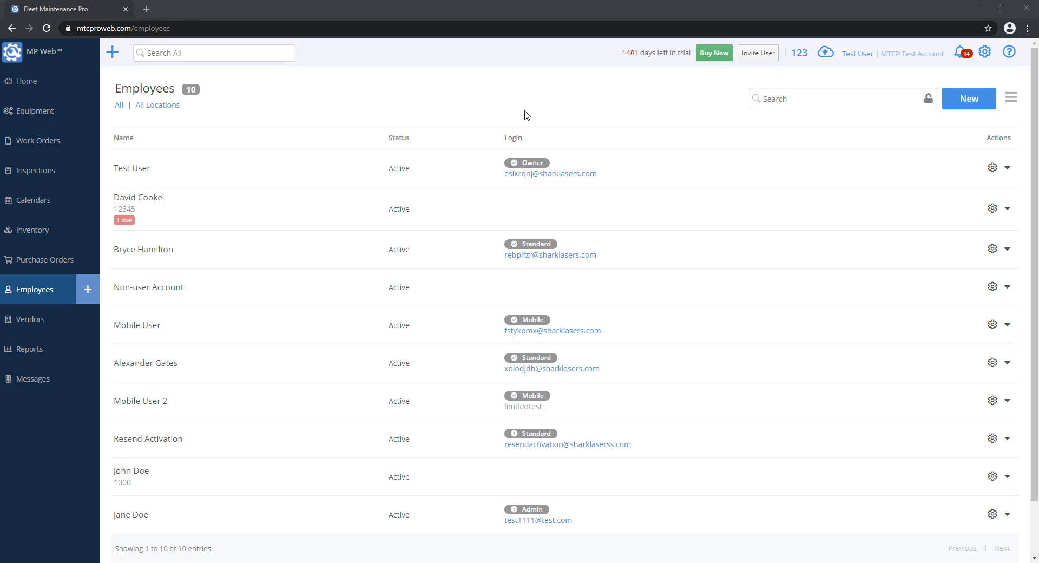
- Open Mobile User 2's Edit form at Update Password, then go to Equipment without saving
left_click(211, 404)
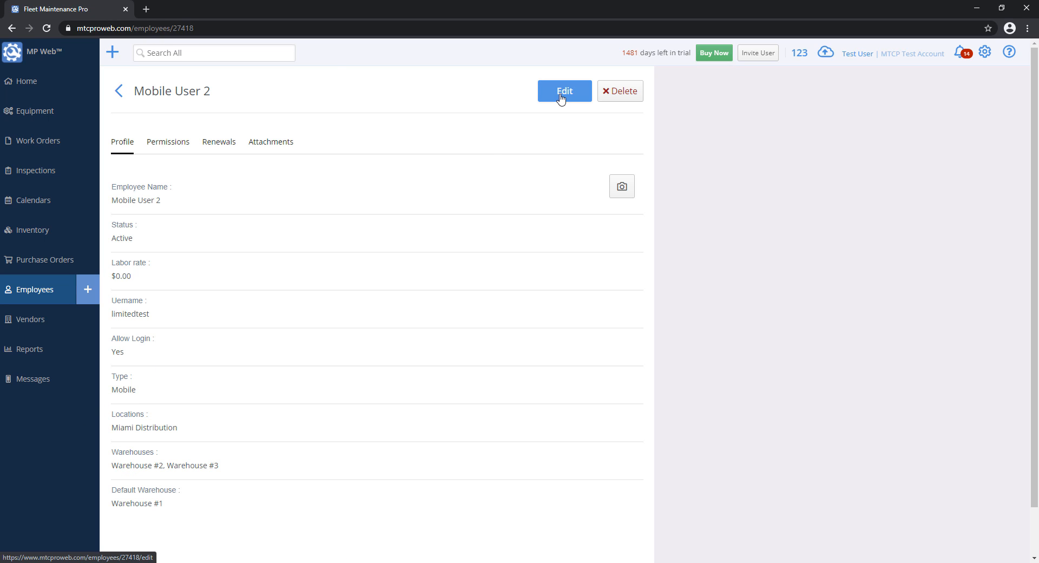
left_click(560, 99)
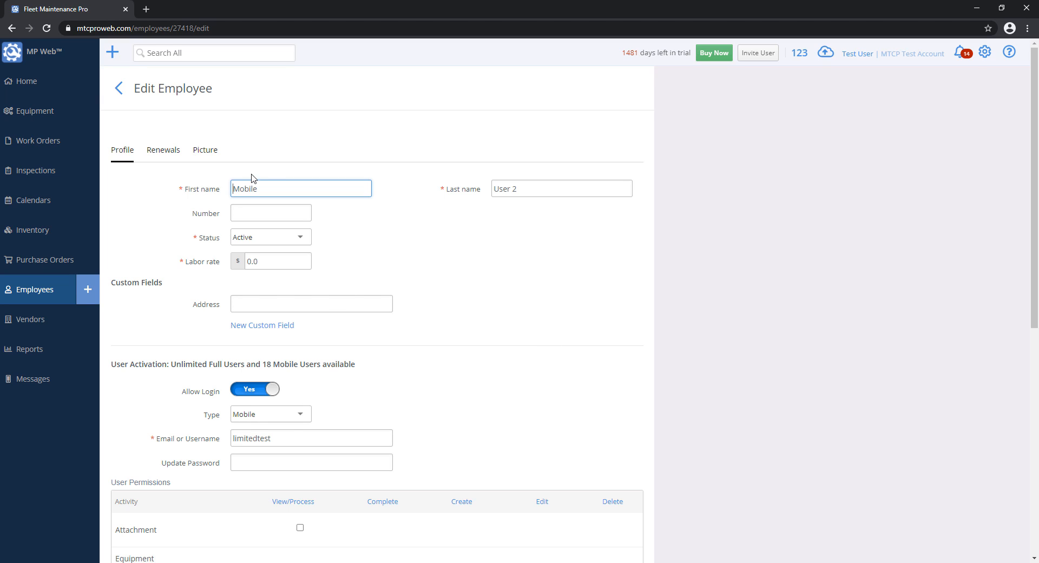
left_click(262, 463)
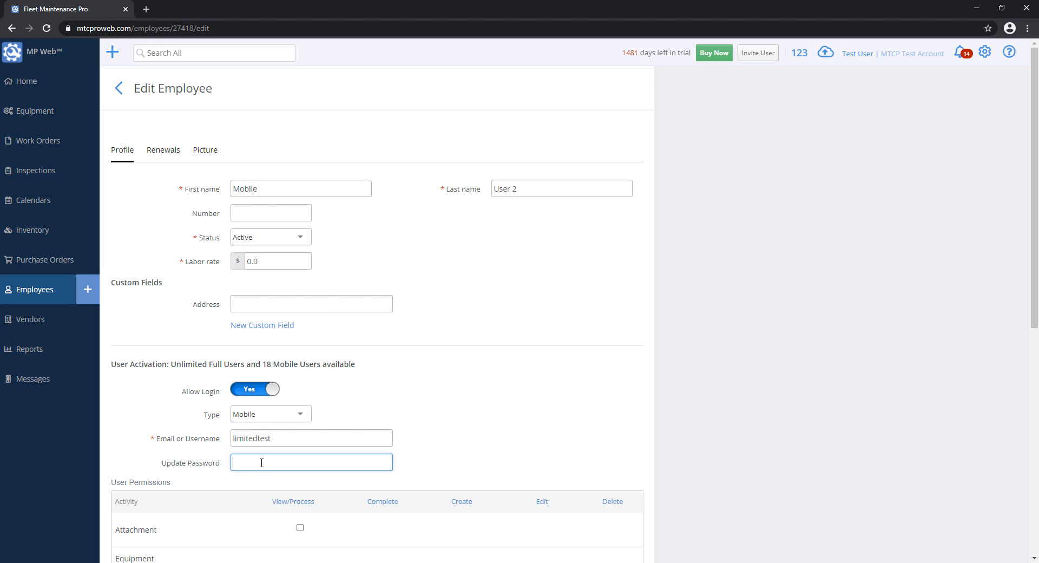
left_click(36, 116)
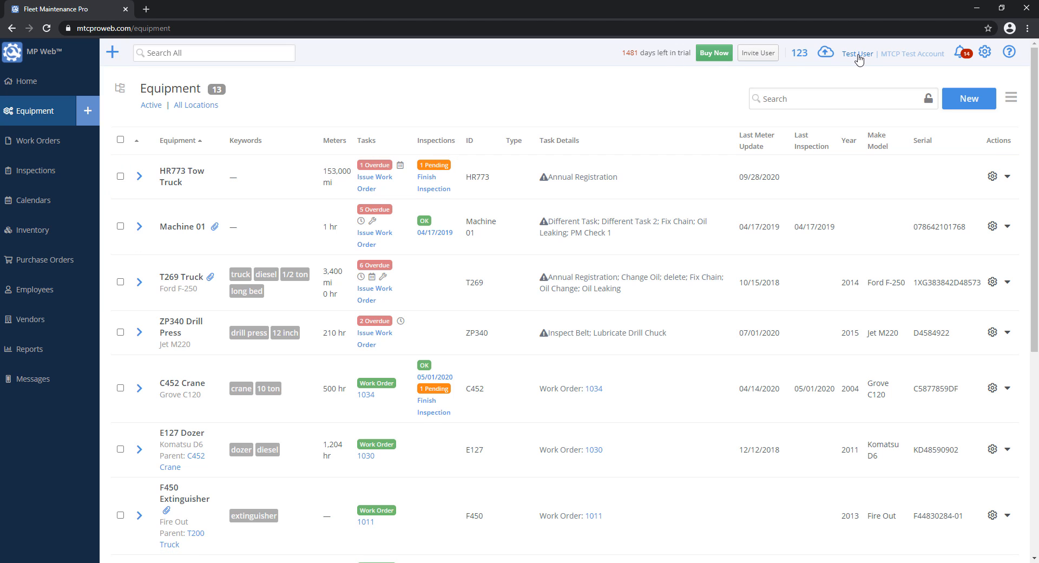
left_click(858, 56)
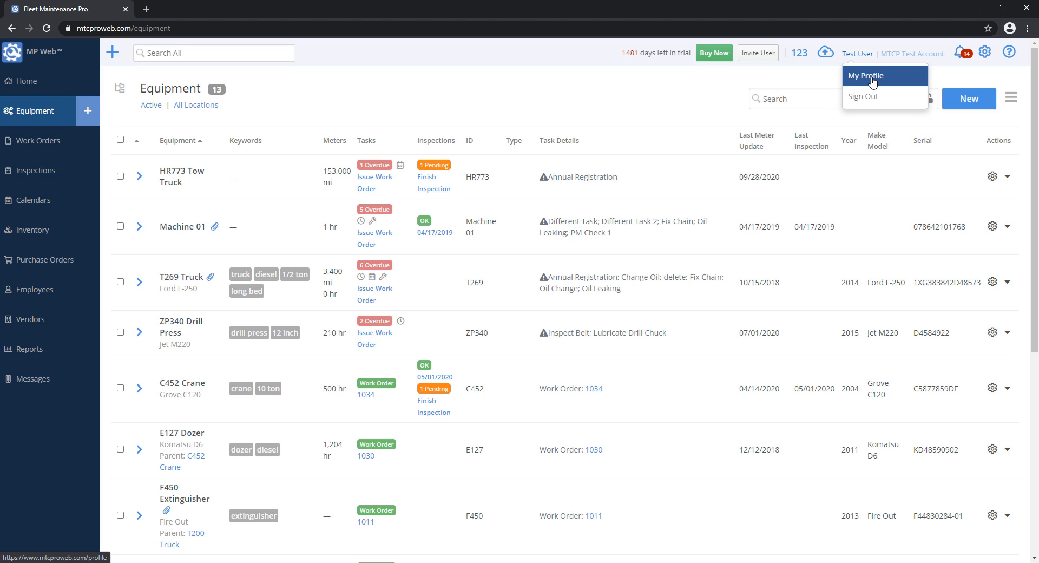
left_click(872, 80)
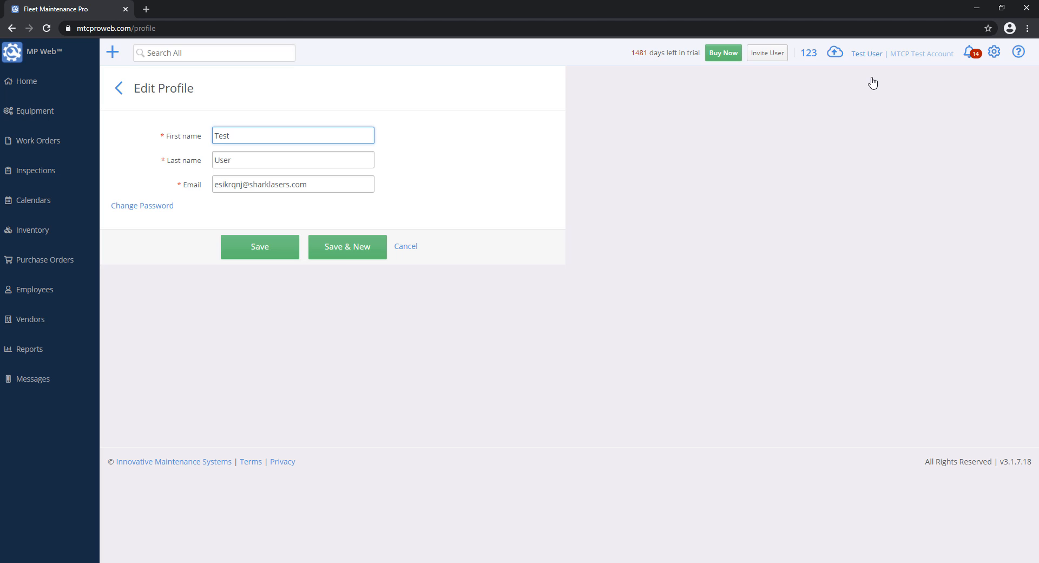
left_click(143, 208)
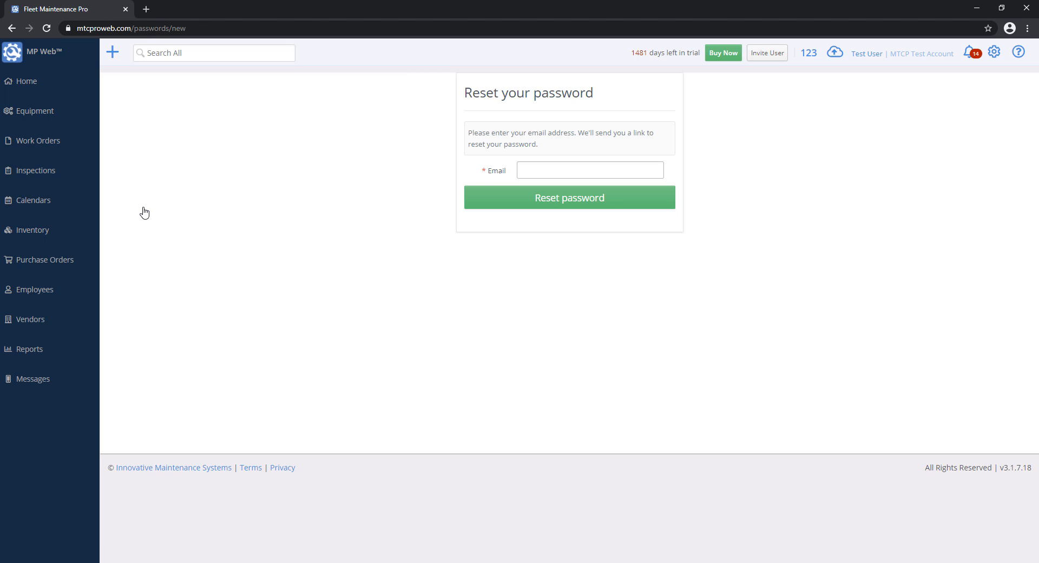
left_click(533, 167)
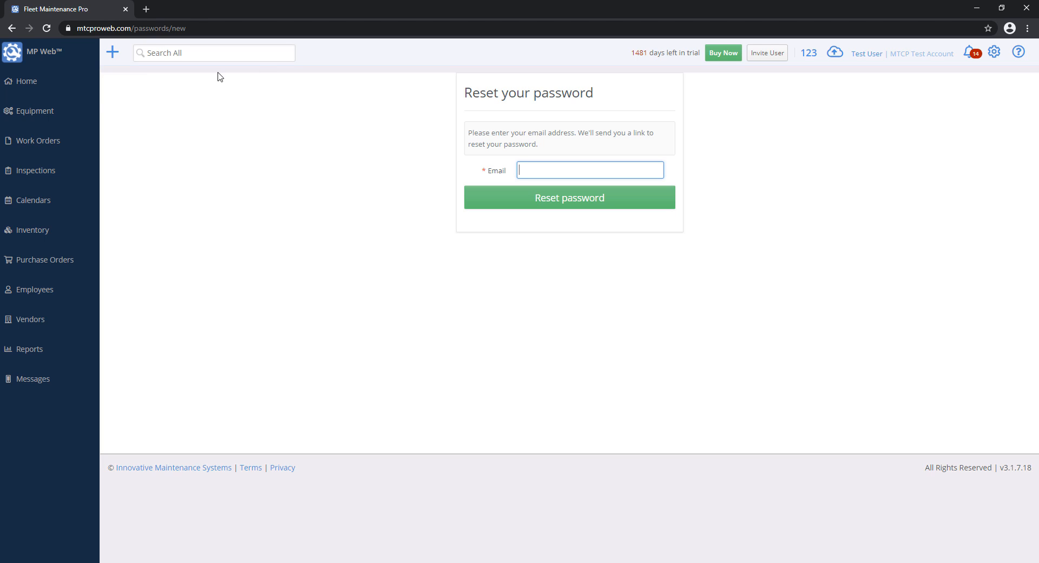
left_click(48, 110)
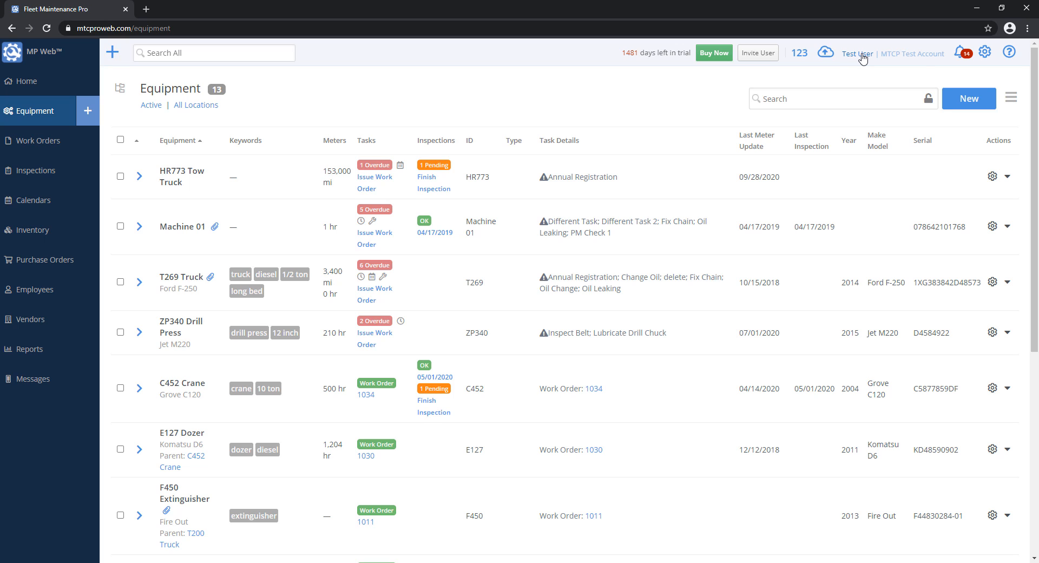
- Sign out as Test User and open the Reset your password page's Email field
left_click(861, 56)
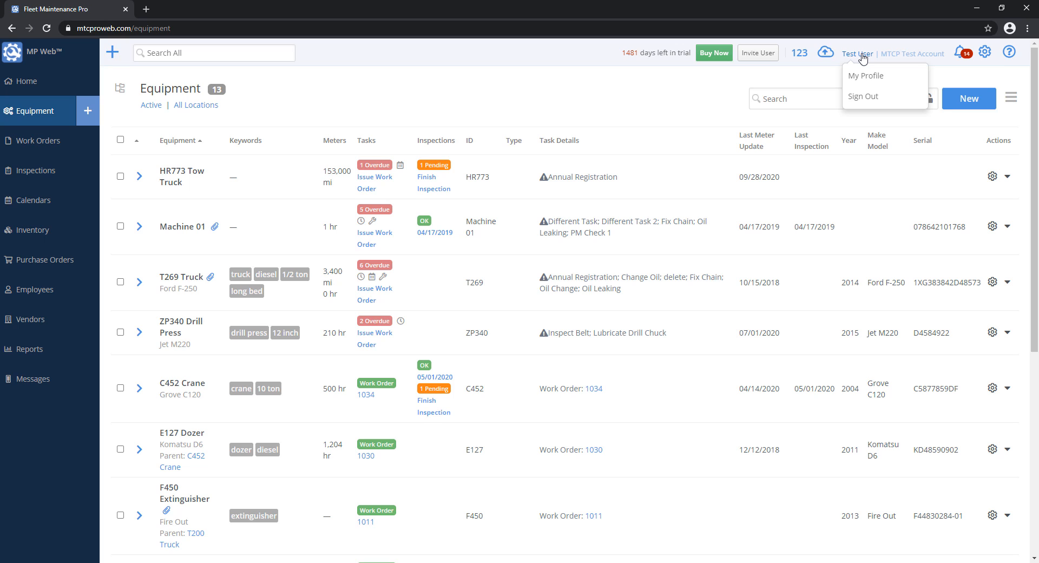
left_click(875, 99)
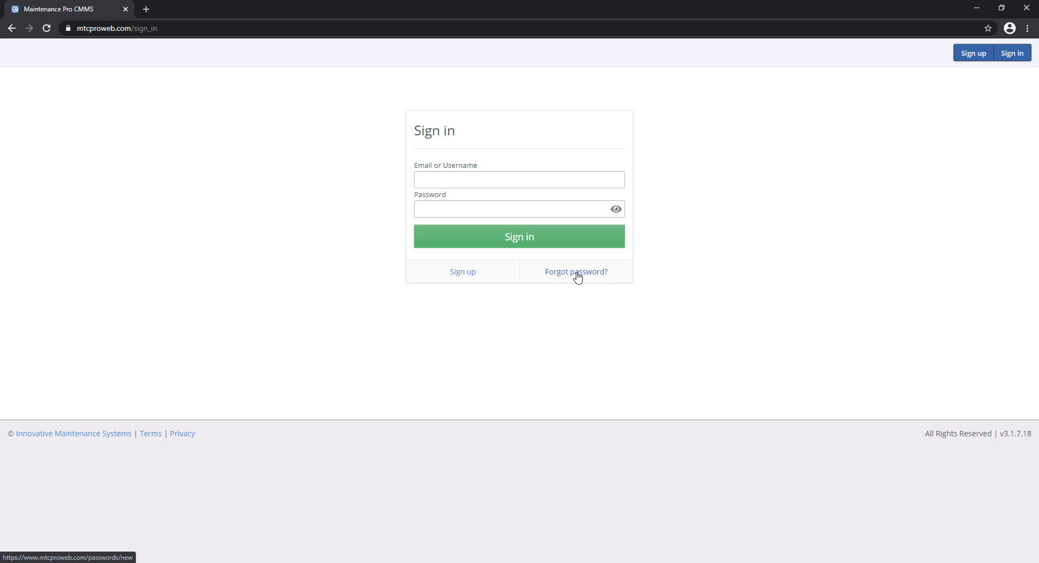
left_click(577, 273)
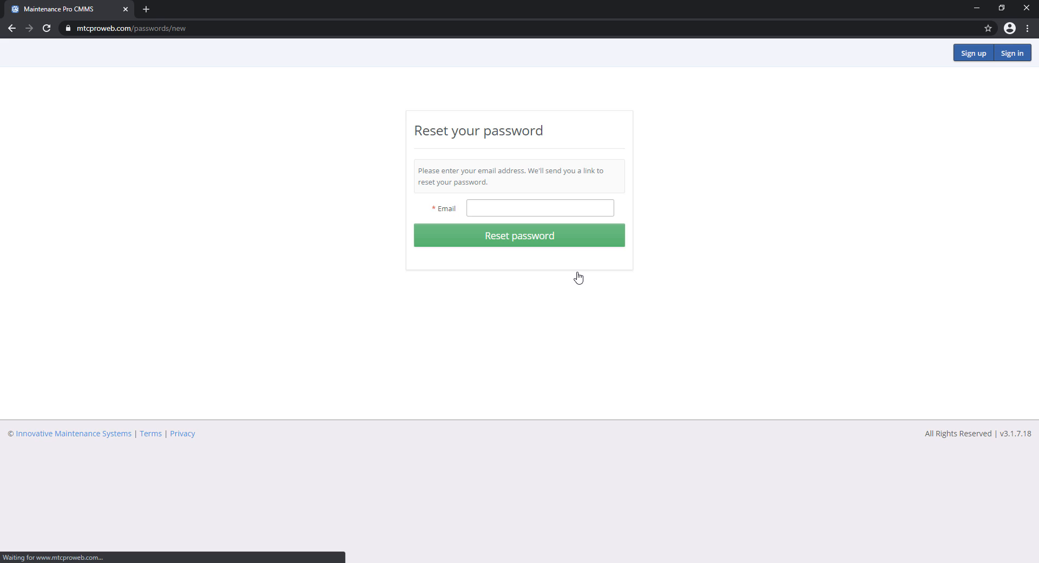
left_click(508, 204)
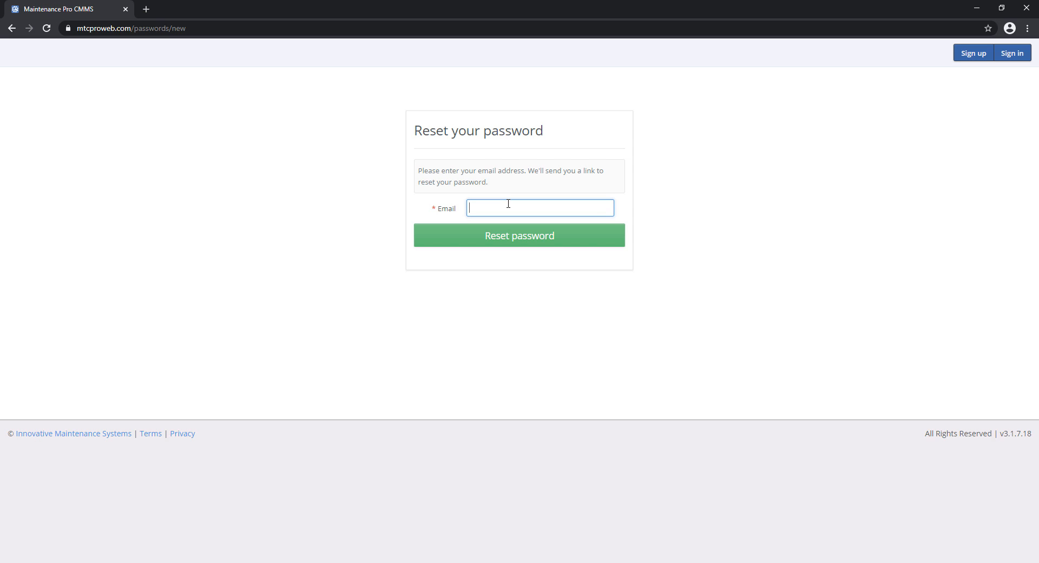